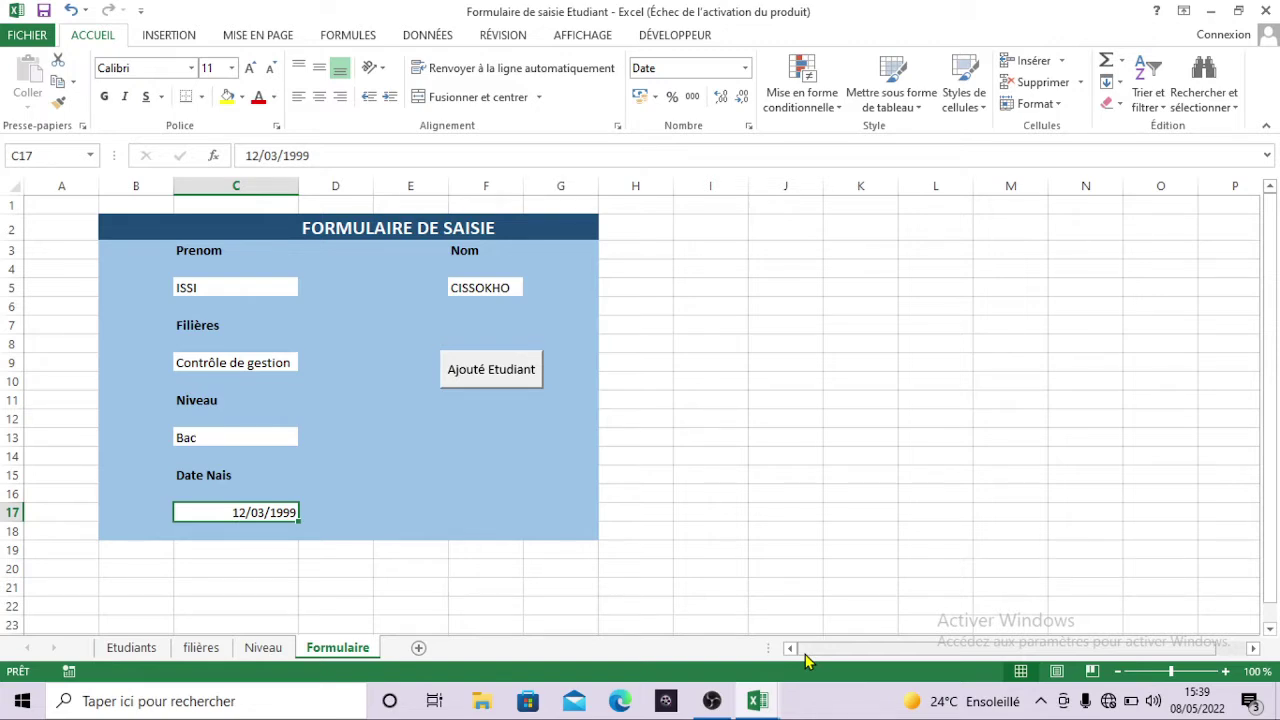
- Review the Etudiants, filières, Niveau and Formulaire sheets, then close the workbook without saving
left_click(132, 648)
left_click(200, 648)
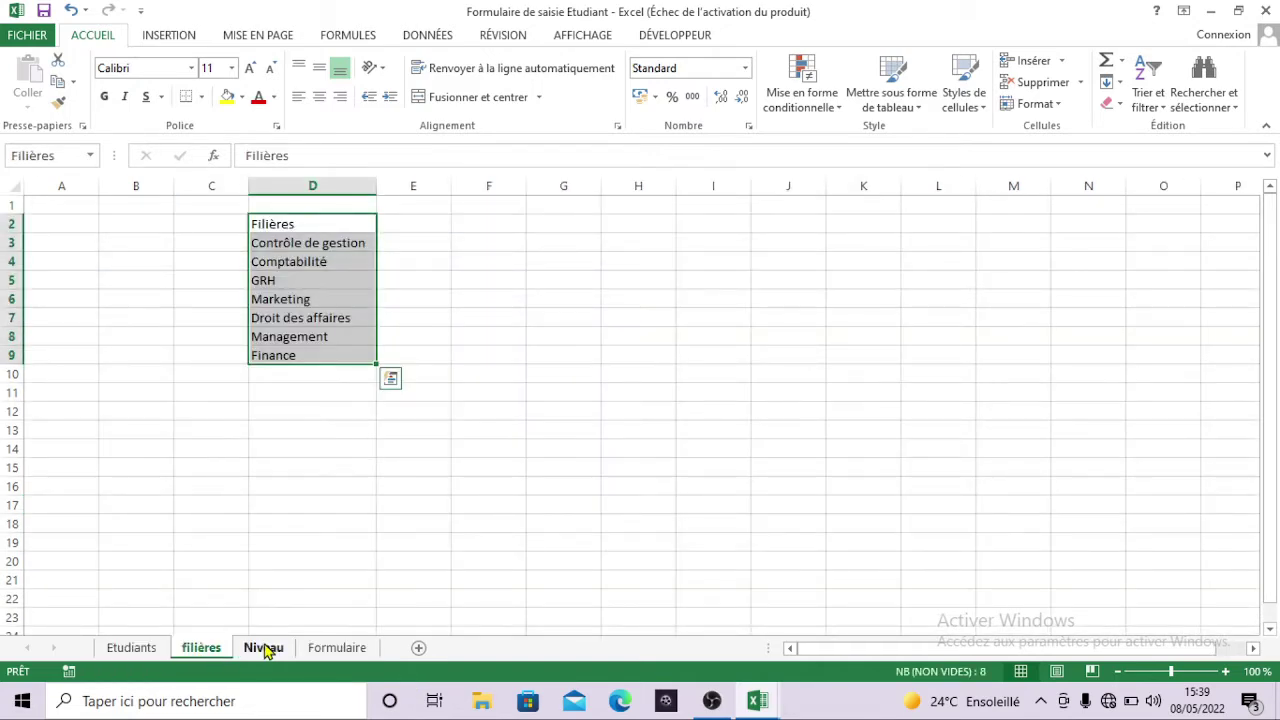
left_click(265, 648)
left_click(357, 649)
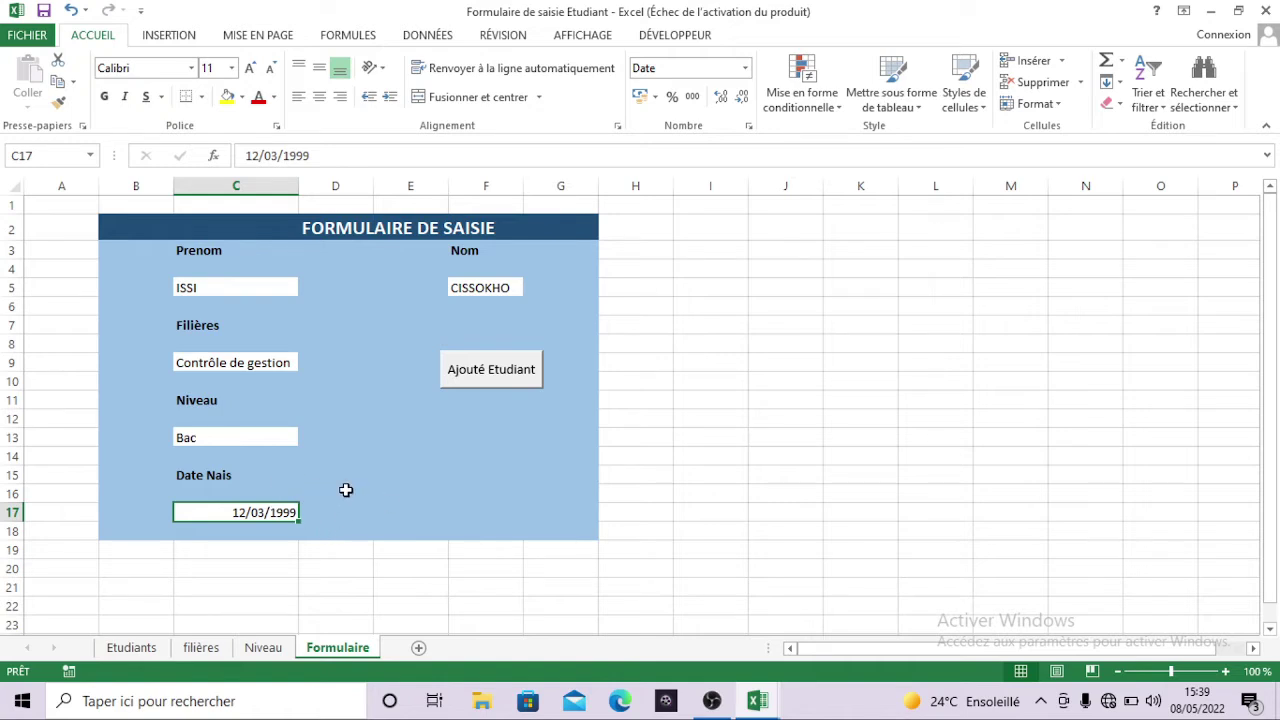
left_click(1268, 9)
left_click(679, 373)
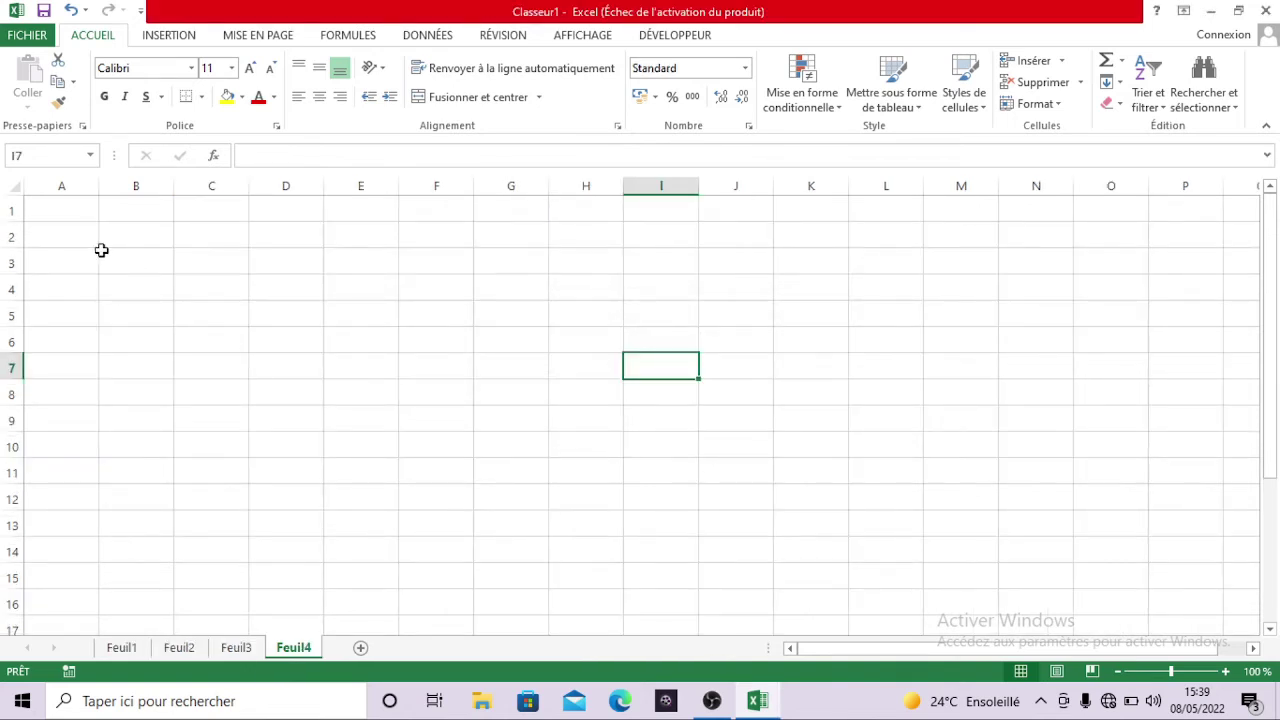
- Enter the headers prénom, Nom and Formation in cells B2 to D2
left_click(123, 234)
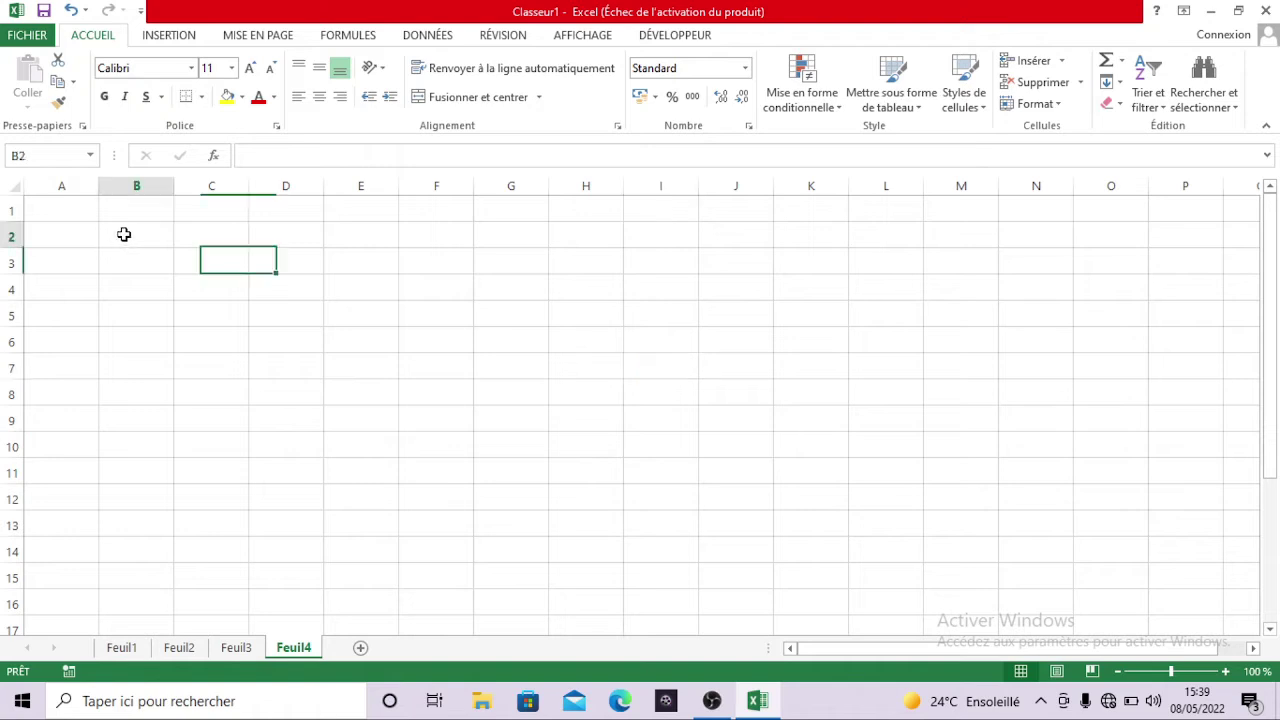
mouse_move(123, 234)
left_mouse_down()
mouse_move(286, 254)
mouse_move(408, 243)
mouse_move(362, 242)
left_mouse_up()
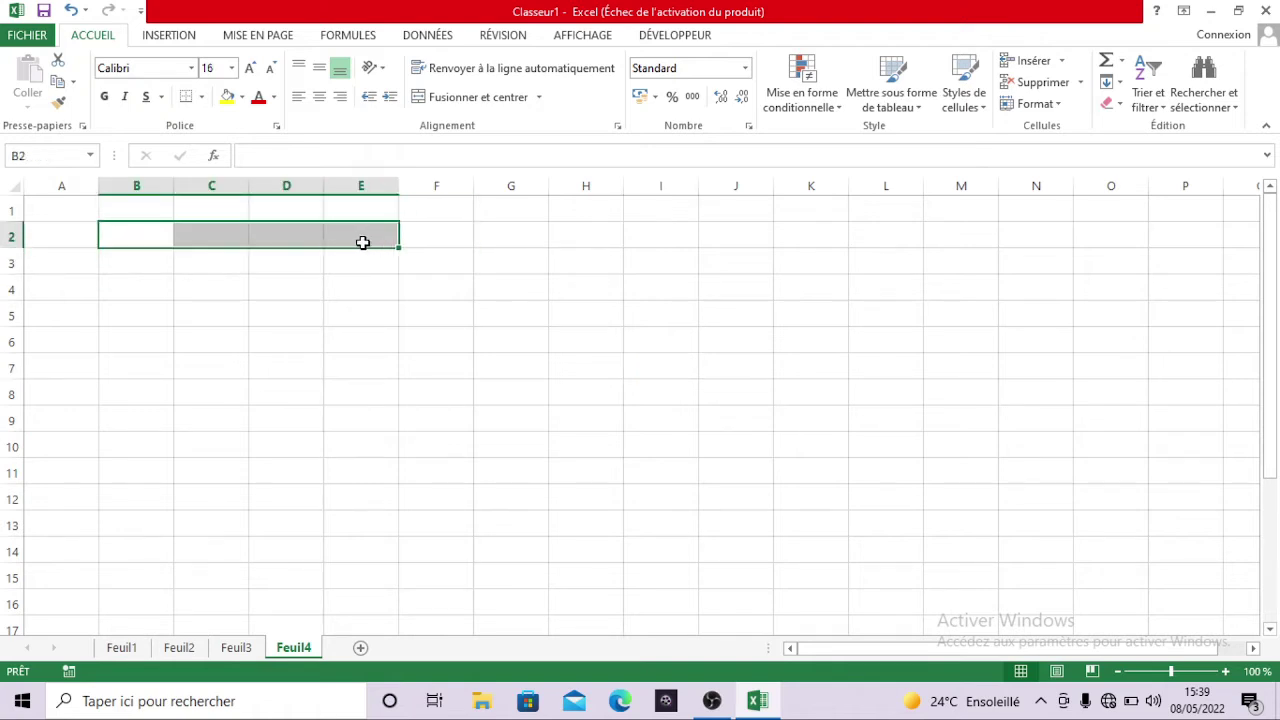
left_click(157, 238)
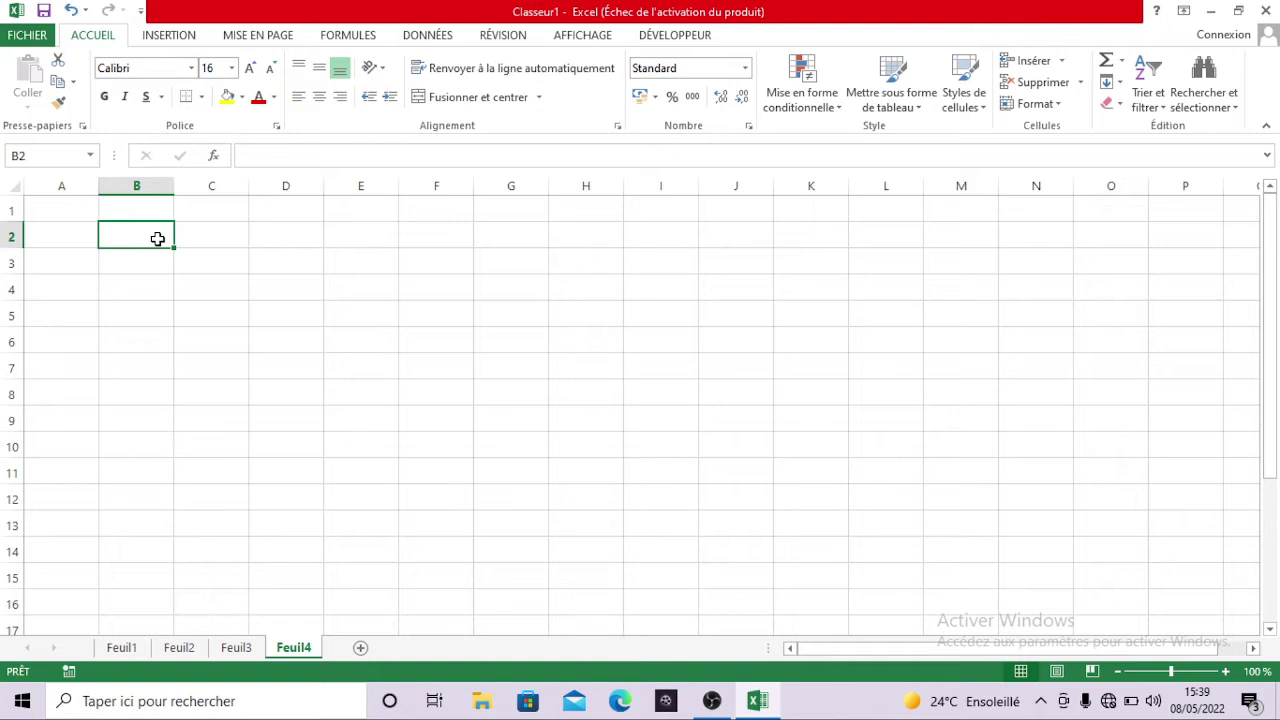
type("prénom")
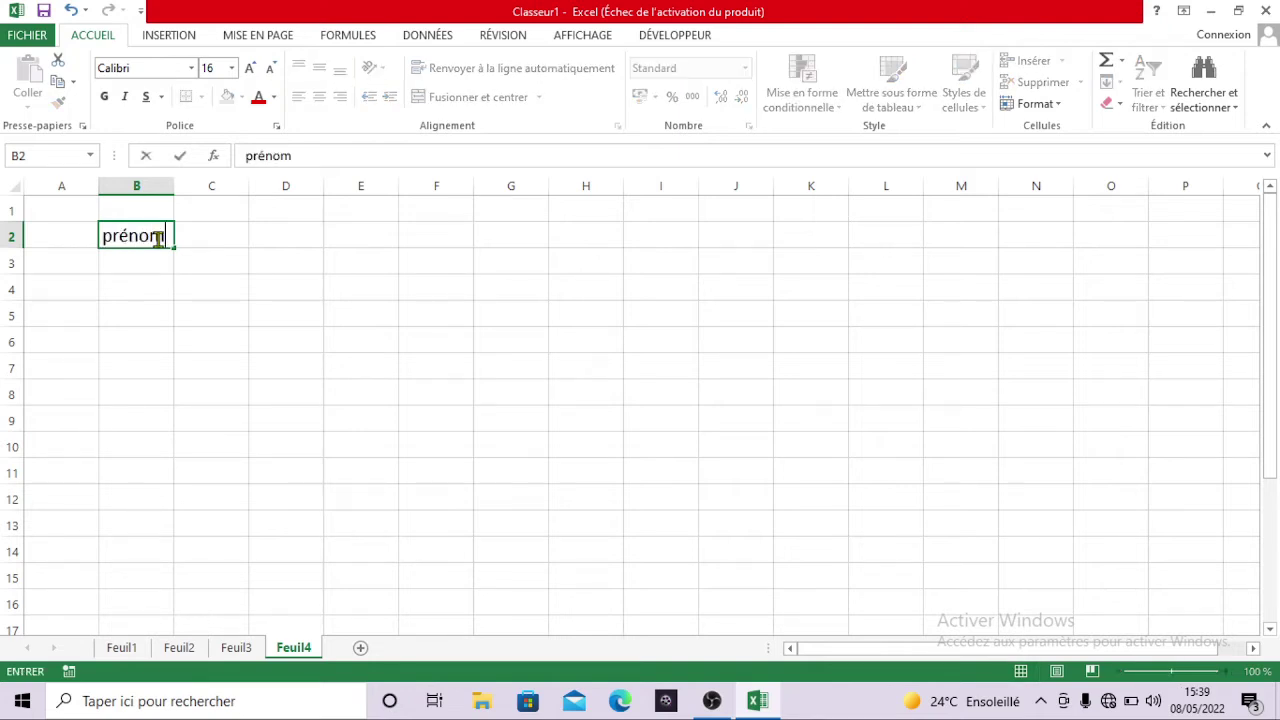
key("Tab")
type("N")
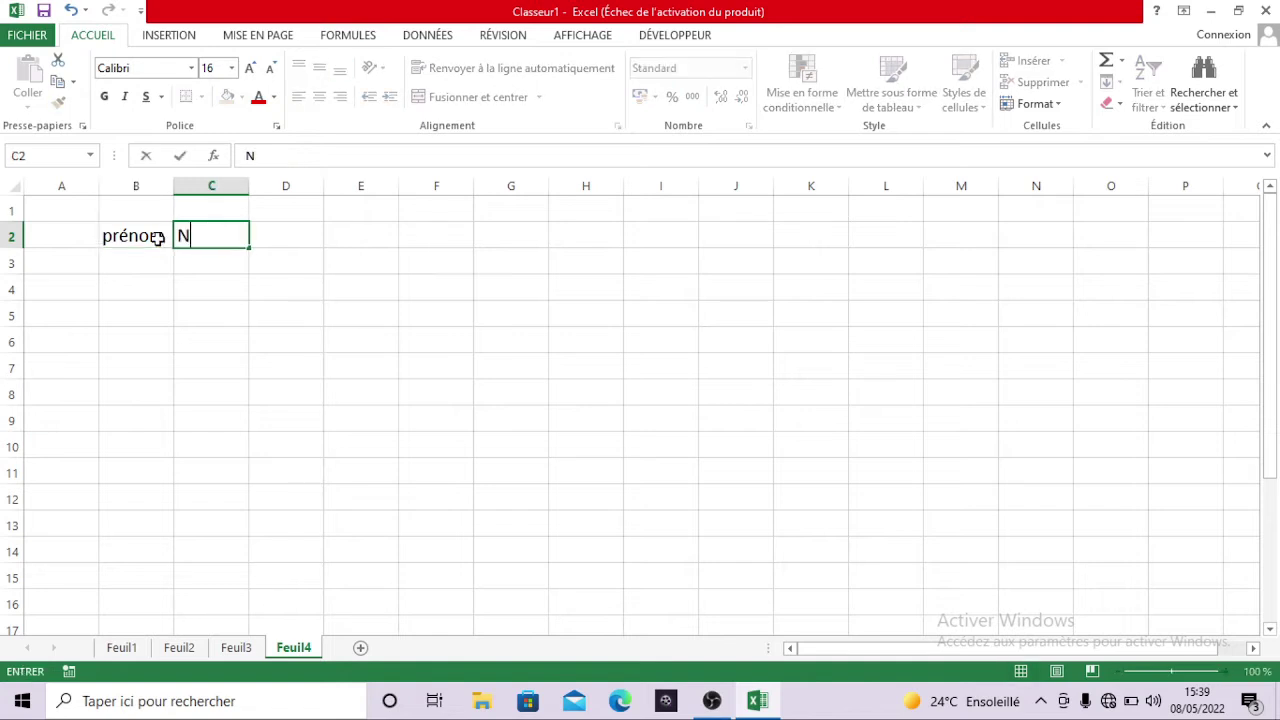
type("om")
key("Tab")
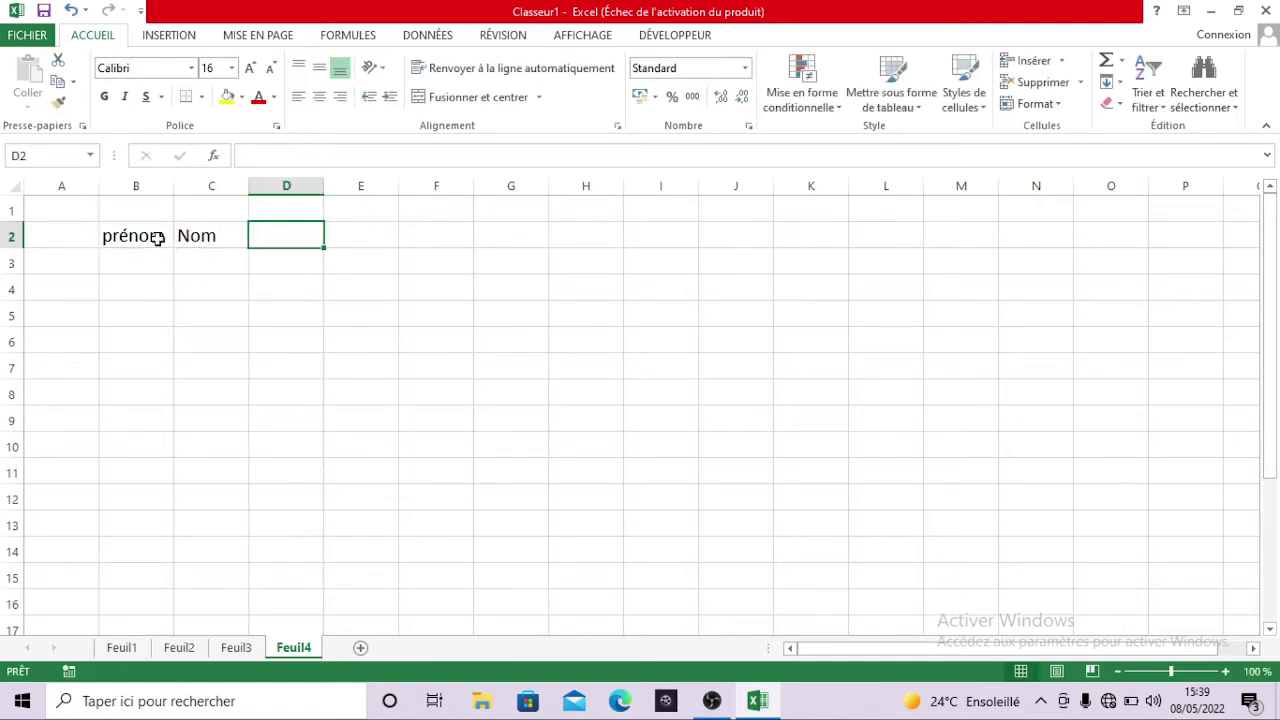
type("Format")
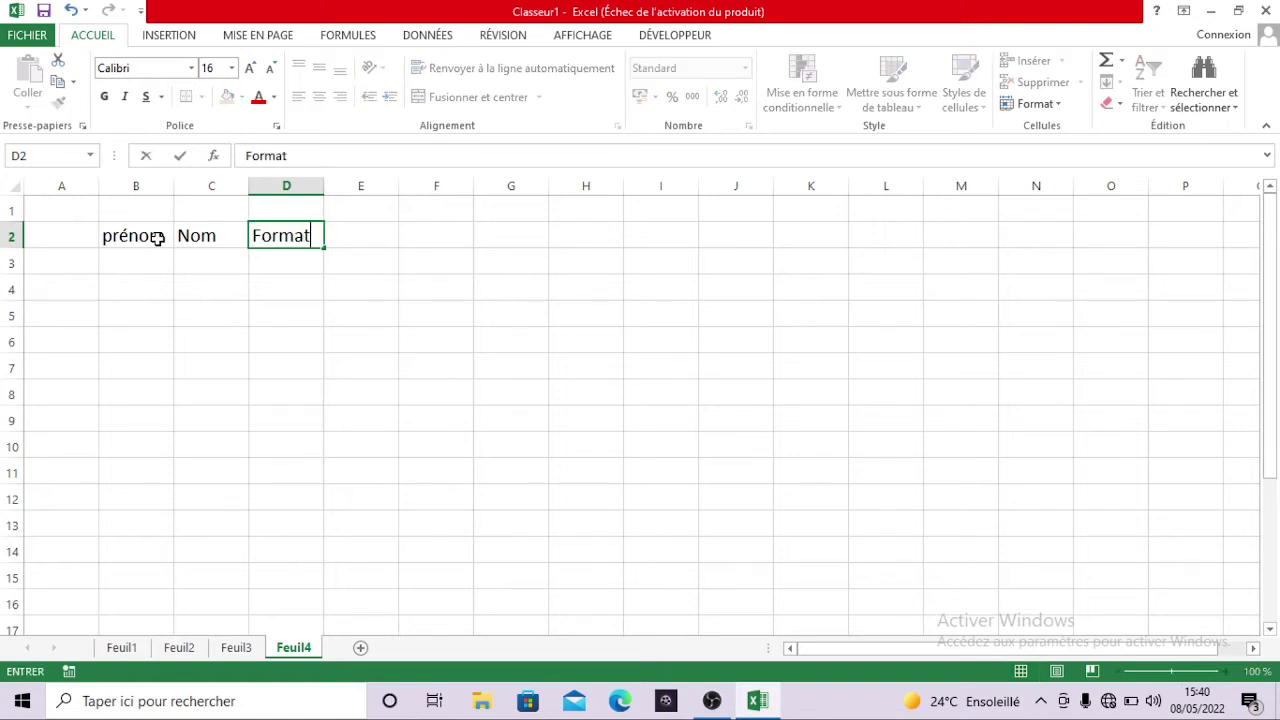
type("ion")
key("Tab")
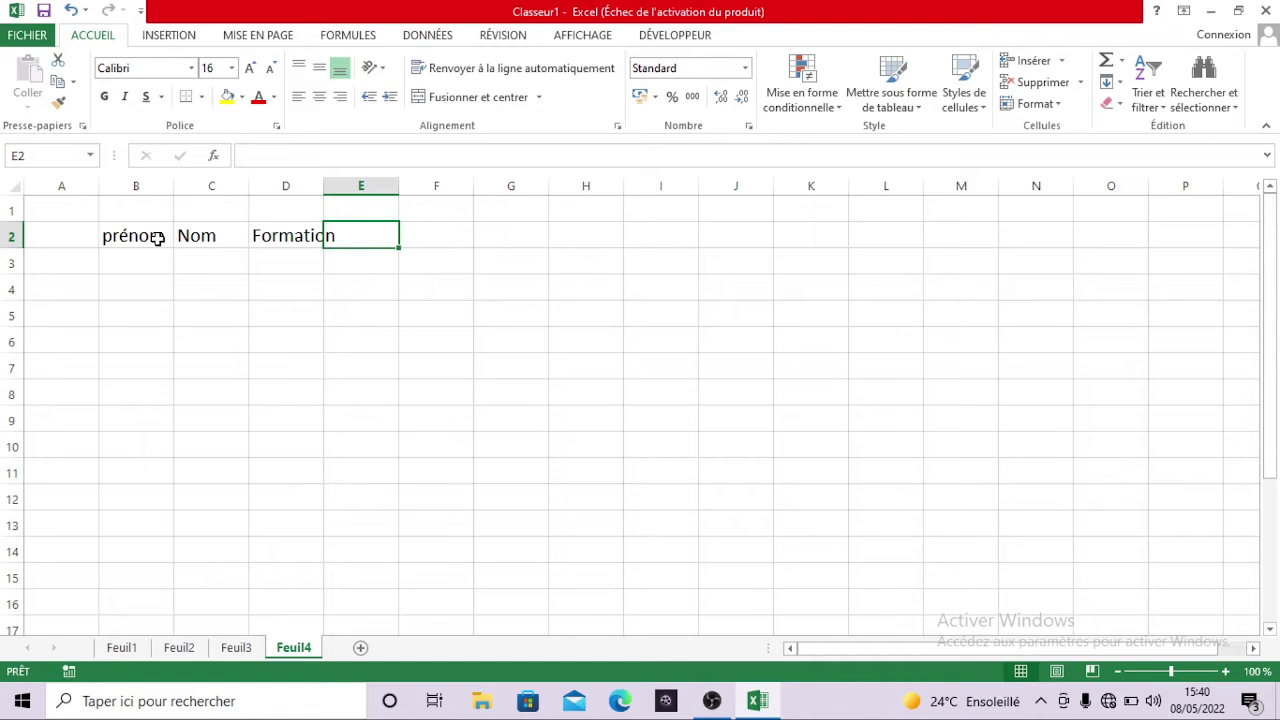
- Add the headers Niveau in E2 and Date Nais in F2
type("D")
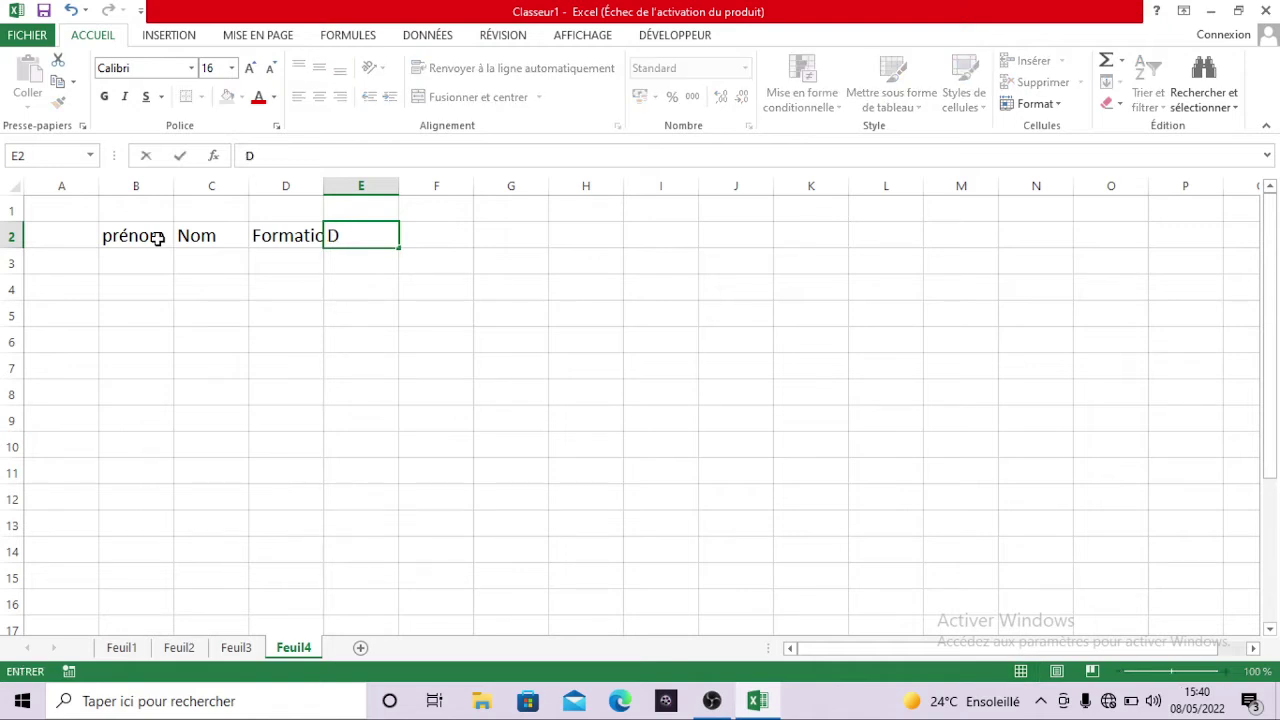
key("BackSpace")
type("n")
key("BackSpace")
type("Niva")
key("BackSpace")
type("eau")
key("Tab")
type("D")
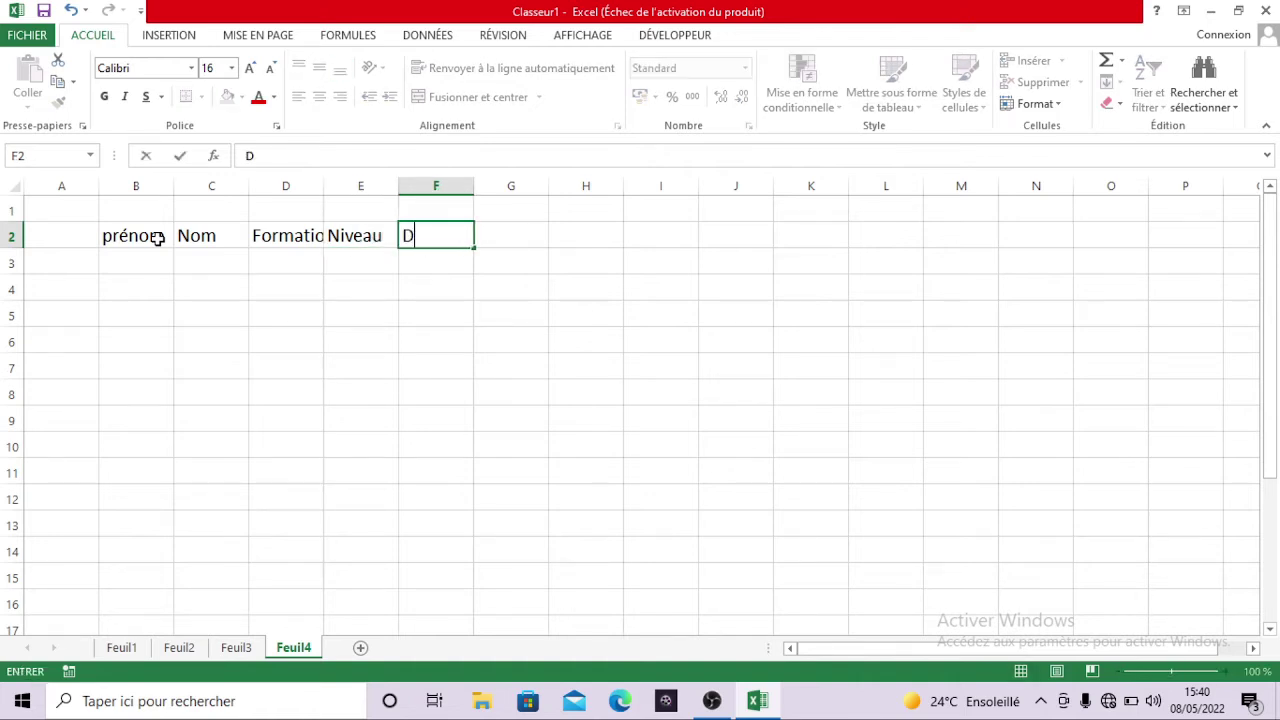
type("ate Nais")
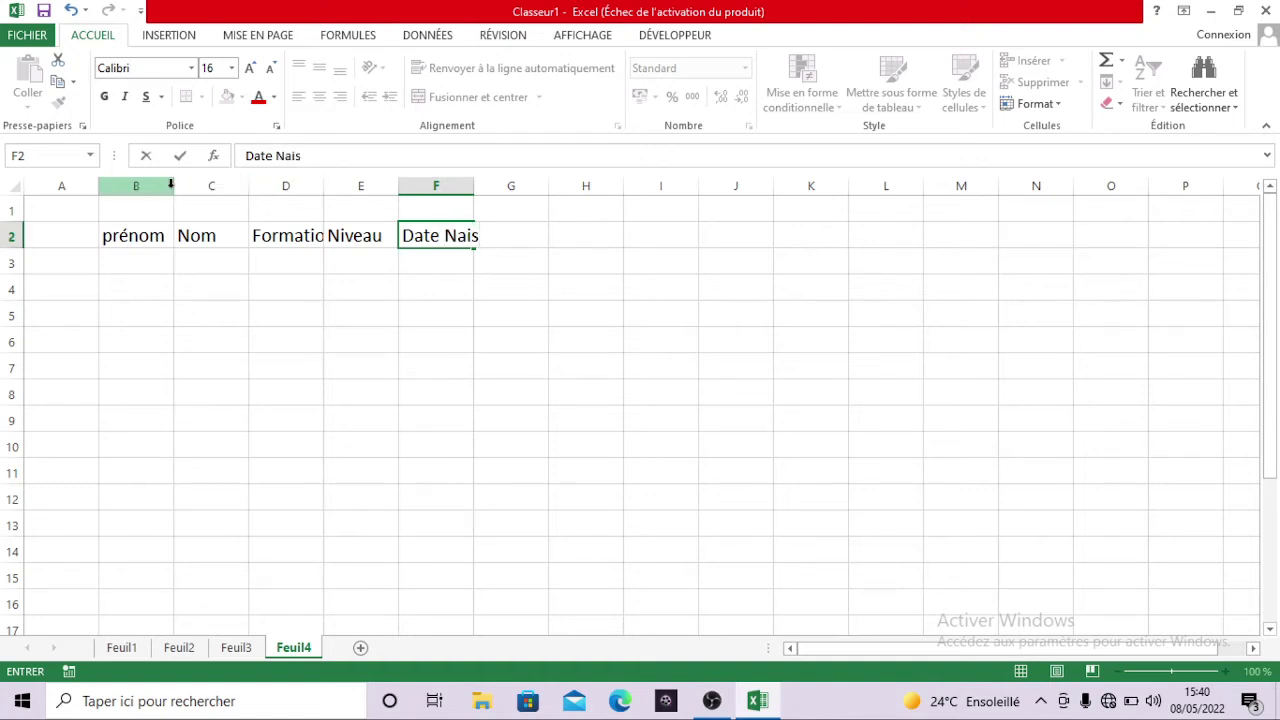
left_click(176, 186)
- Widen columns B, E and F so the headers and birth dates fit
left_click_drag(175, 188, 459, 189)
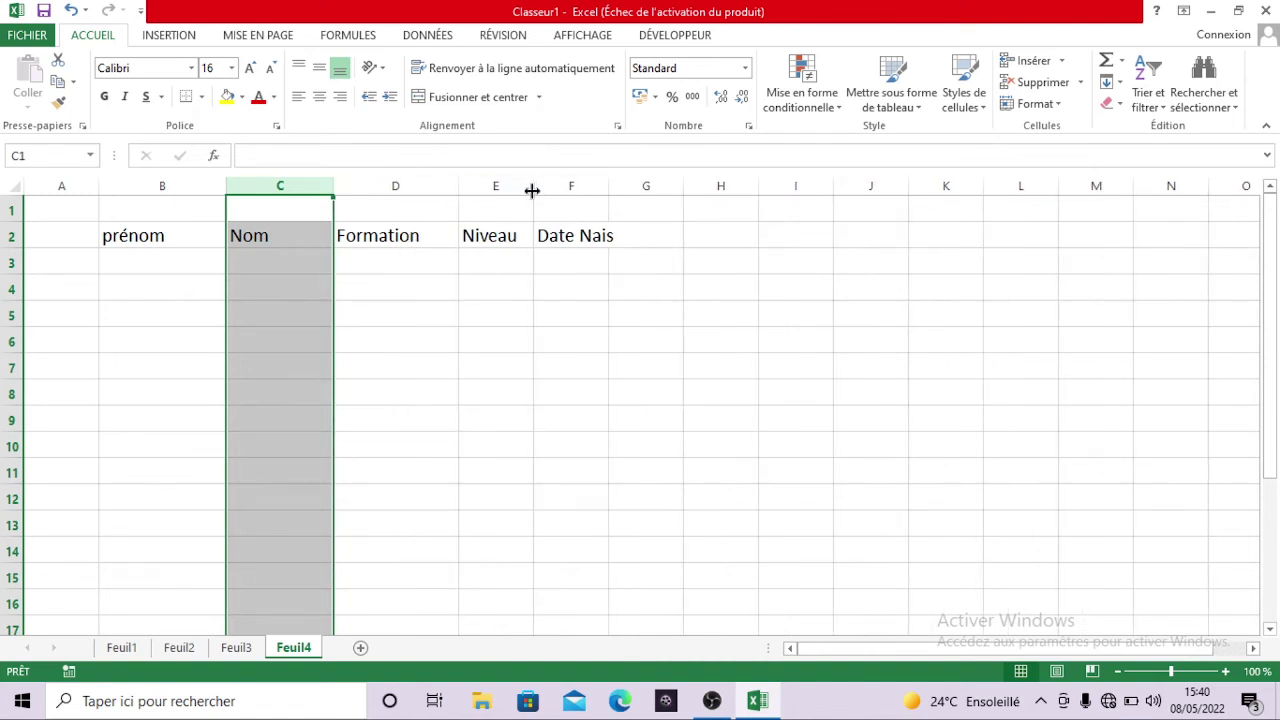
left_click_drag(608, 187, 651, 187)
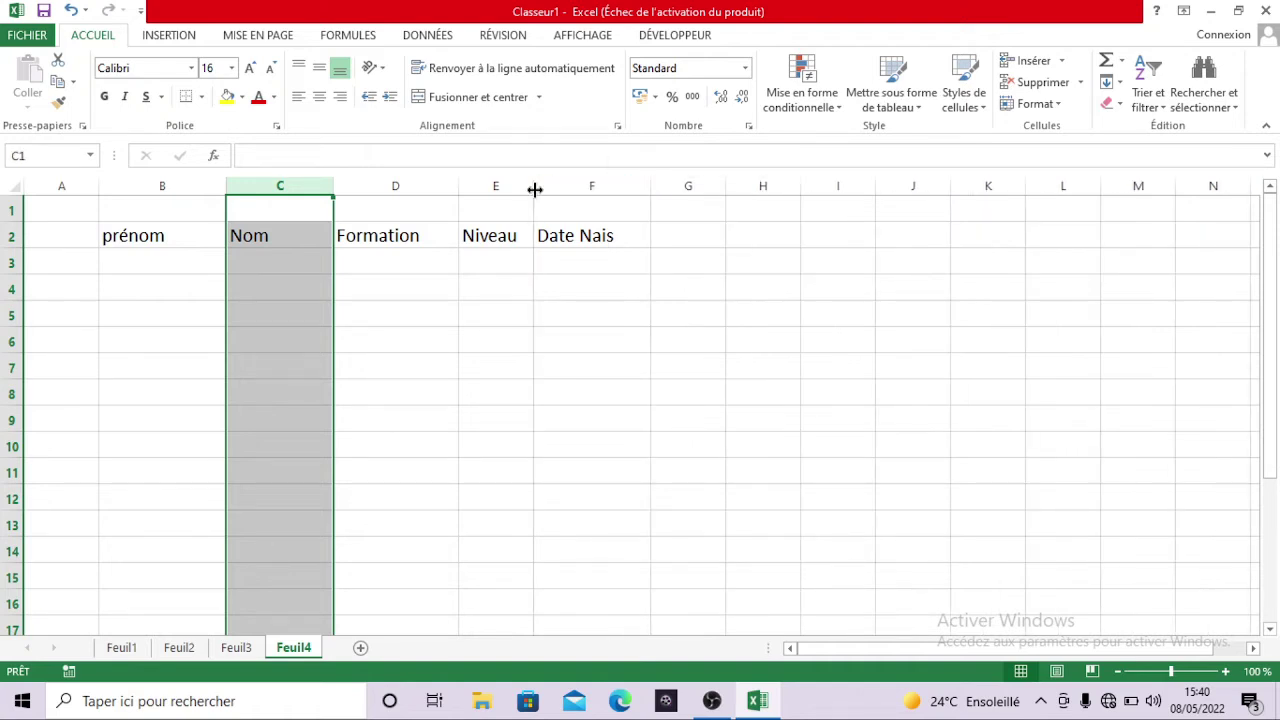
left_click_drag(538, 189, 570, 189)
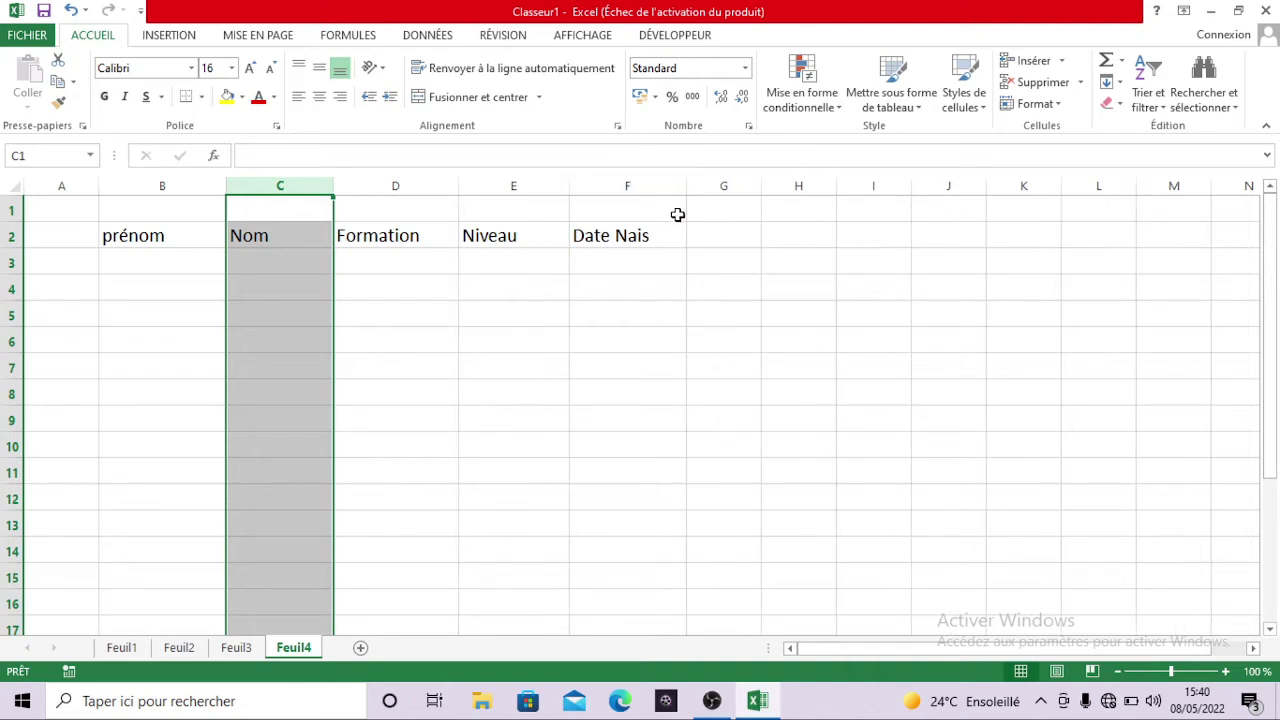
left_click_drag(686, 187, 693, 188)
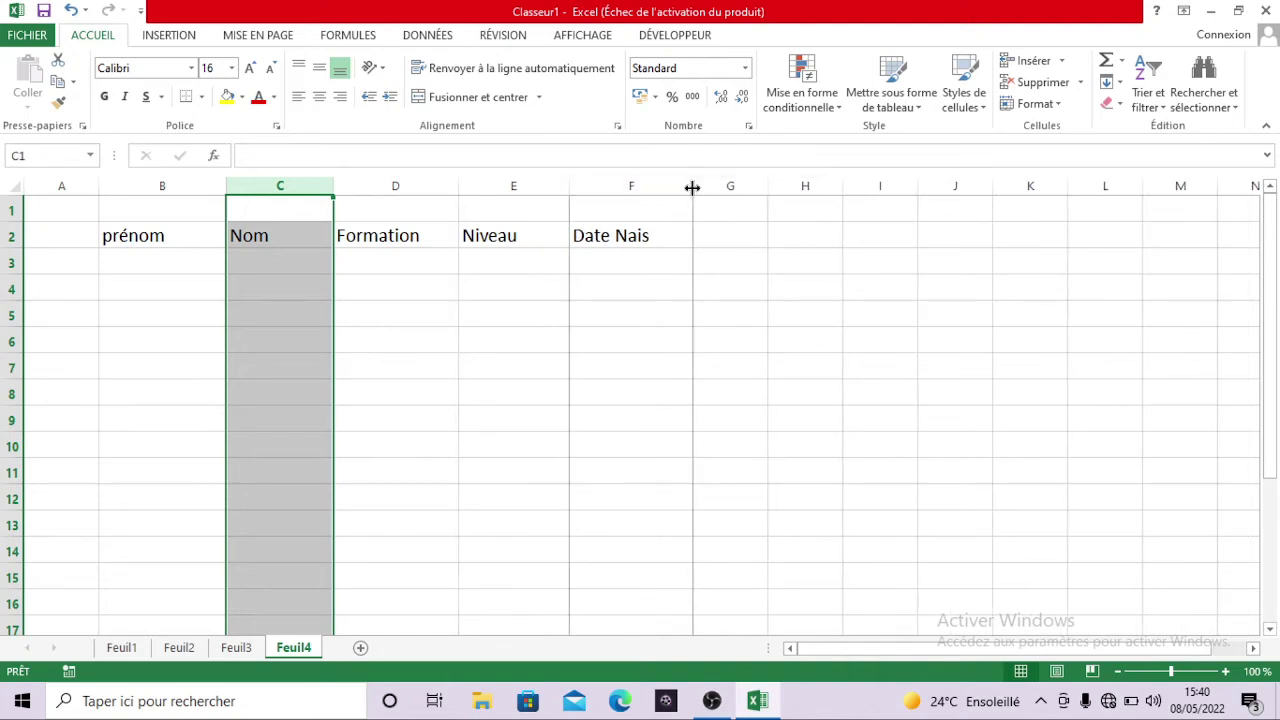
left_click_drag(140, 235, 600, 246)
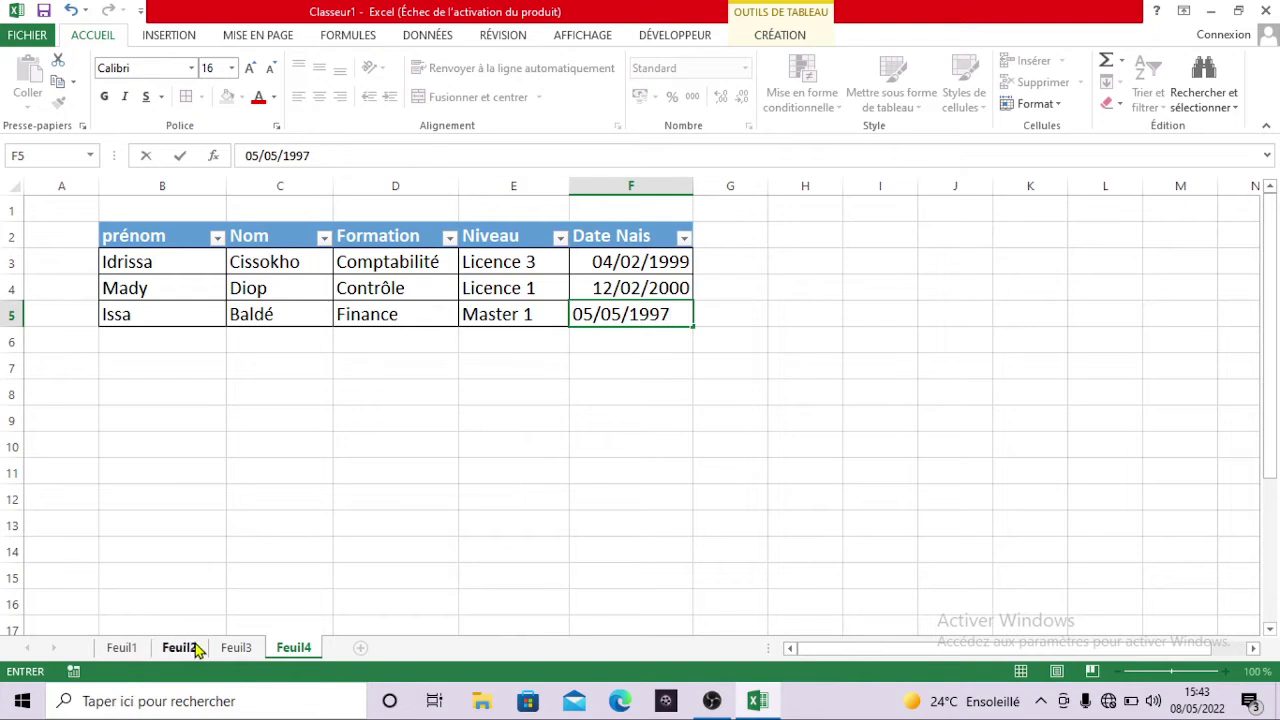
- Rename the Feuil4 tab to Etudiant, then go to the empty Feuil3 sheet
left_click(292, 648)
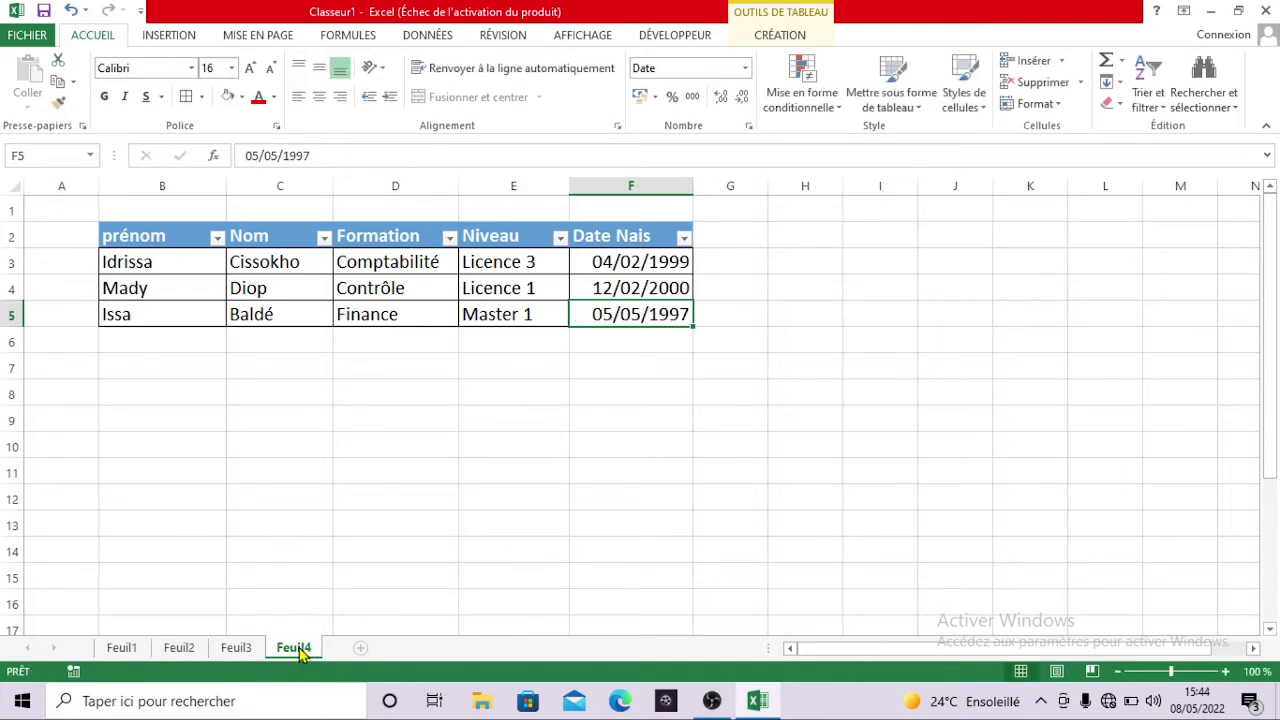
double_click(295, 648)
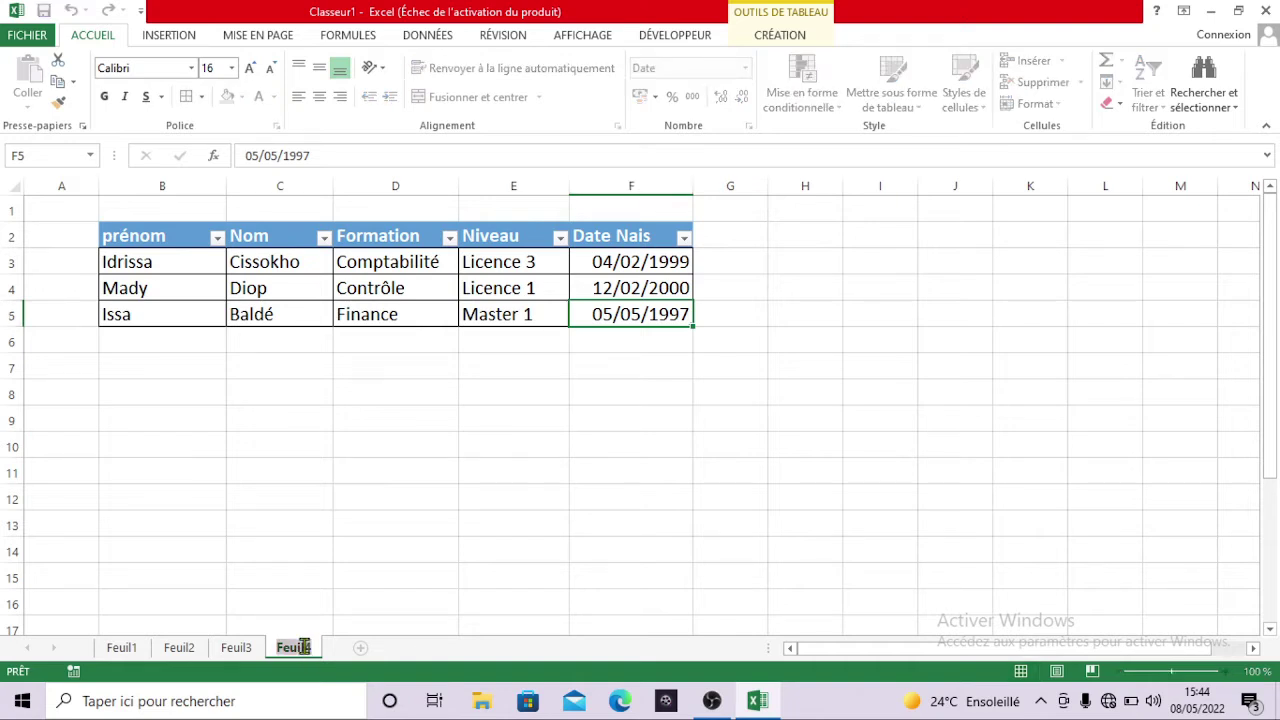
key("BackSpace")
type("Etudian")
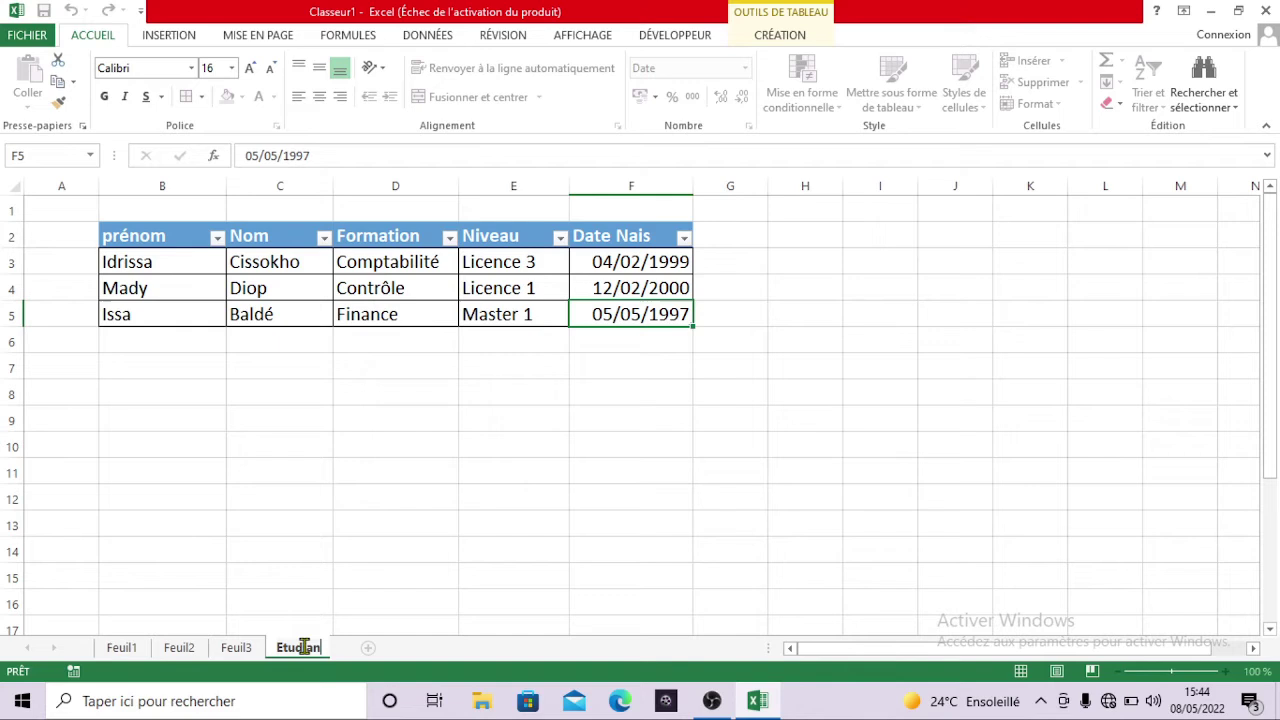
key("Return")
type("t")
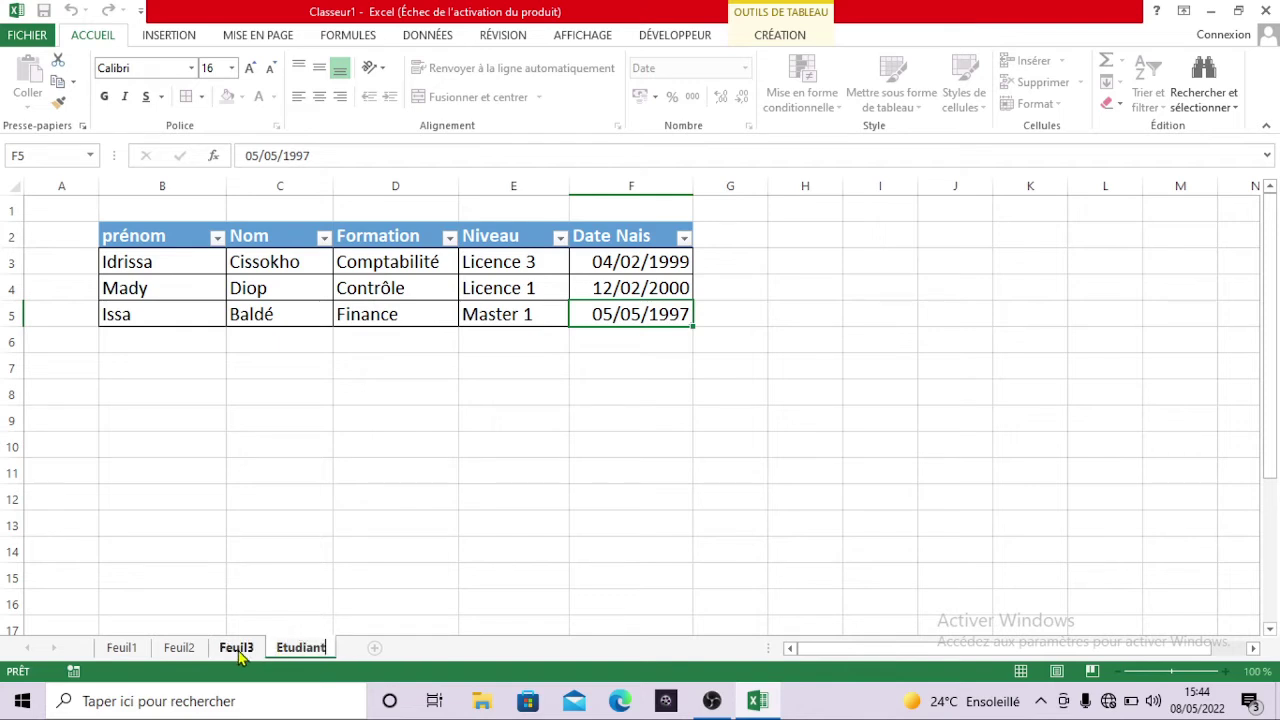
left_click(236, 648)
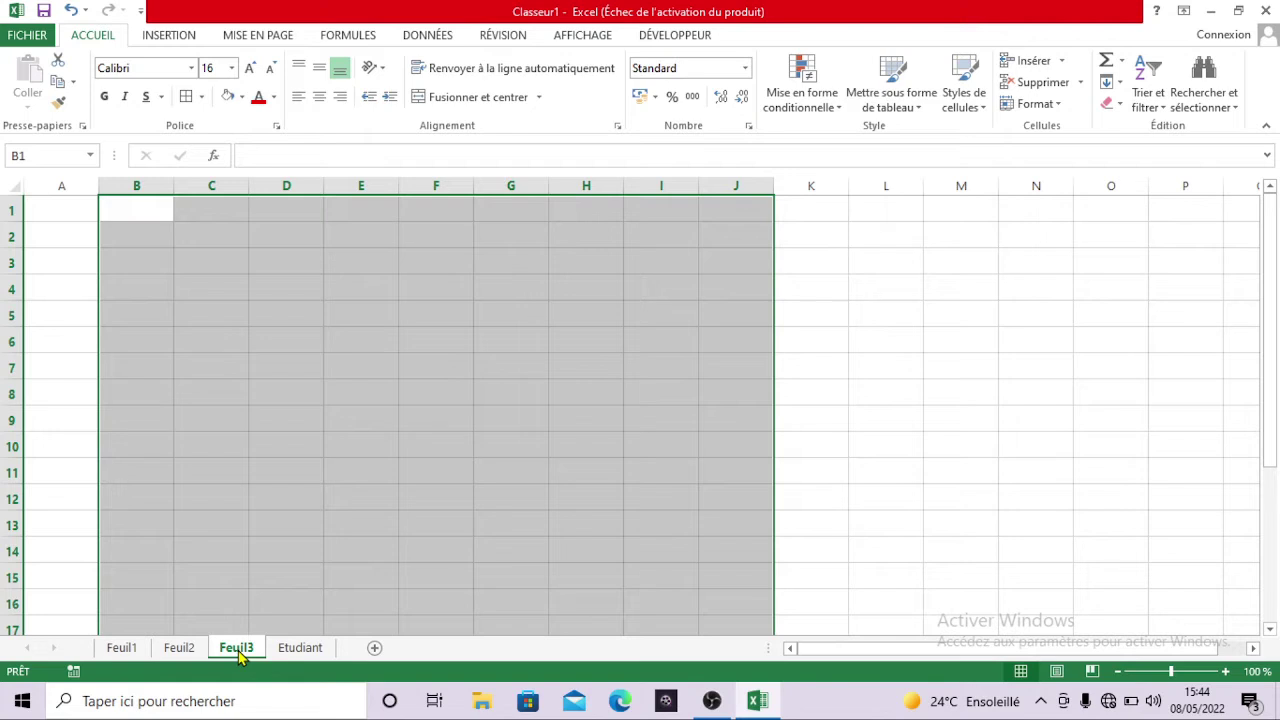
- Rename the Feuil3 sheet to Formation
type("For")
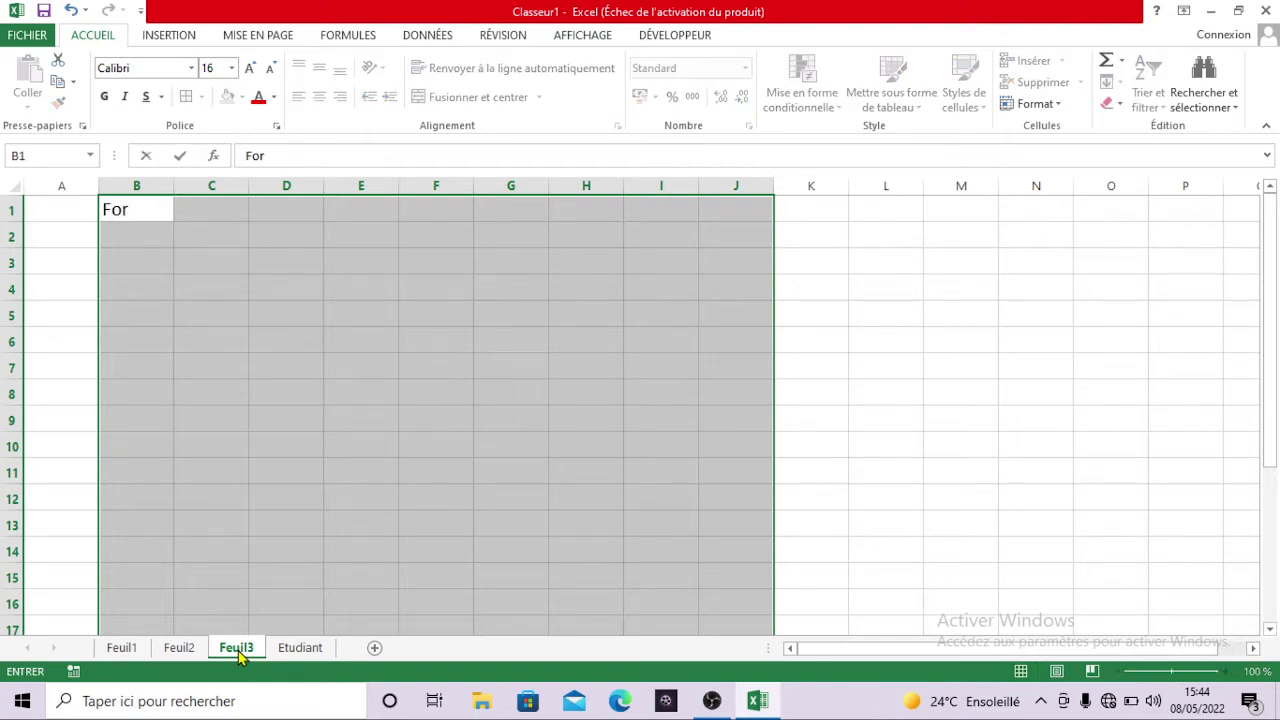
key("Return")
double_click(238, 650)
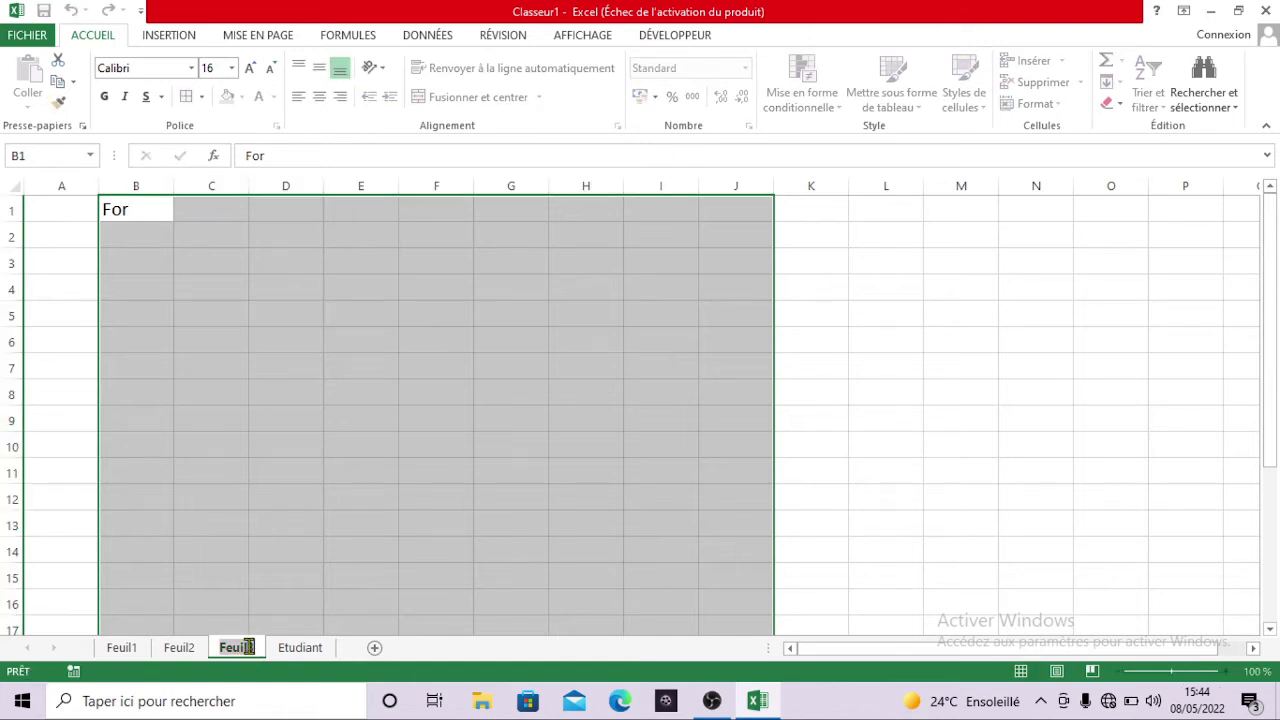
type("For")
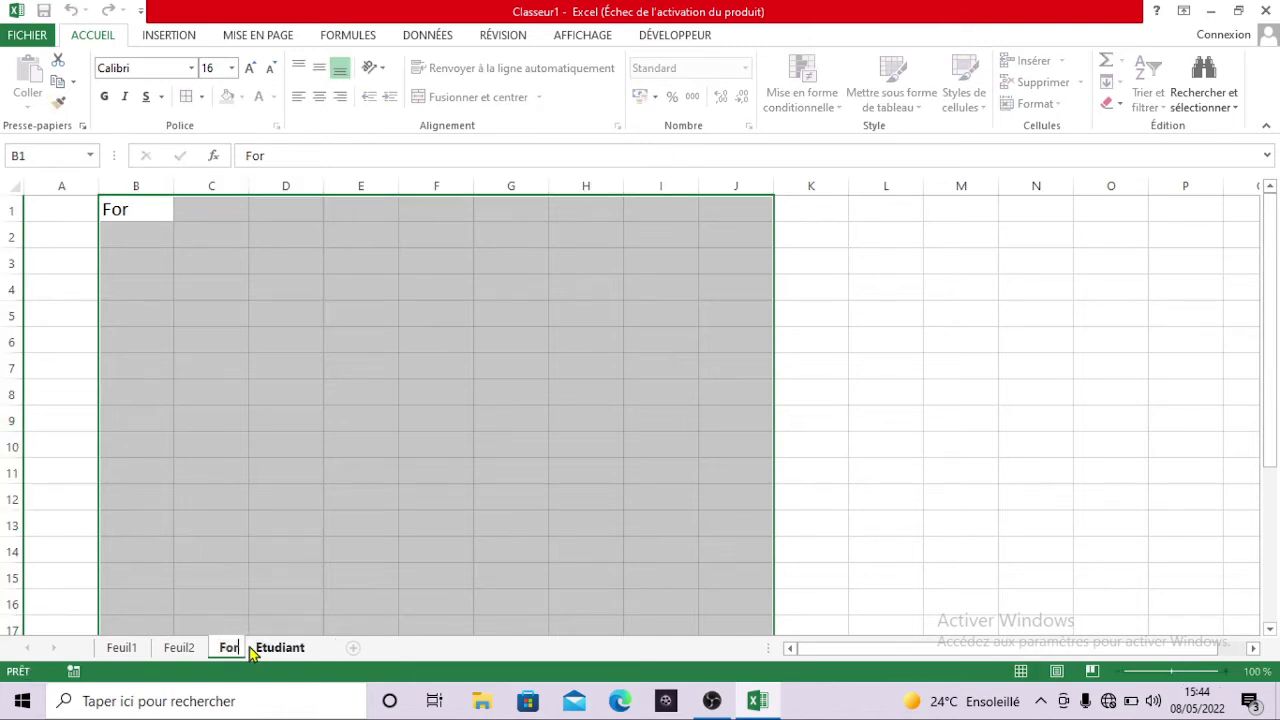
type("mation")
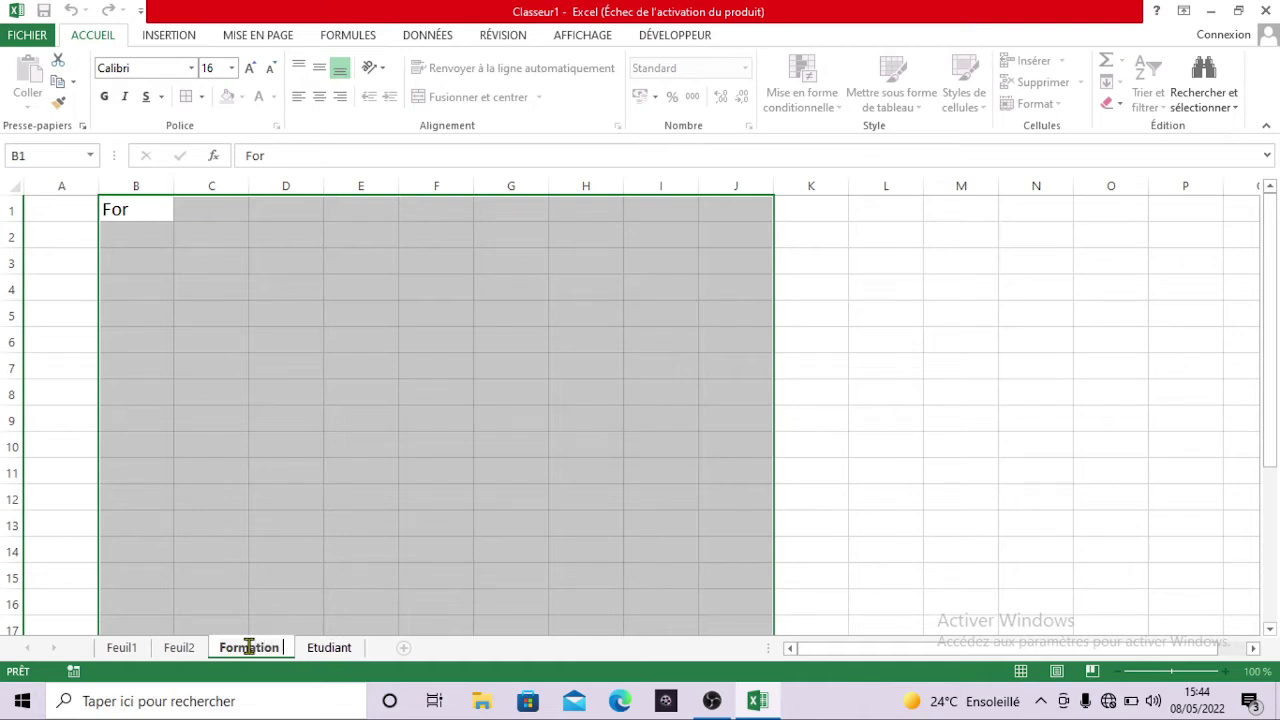
left_click(183, 650)
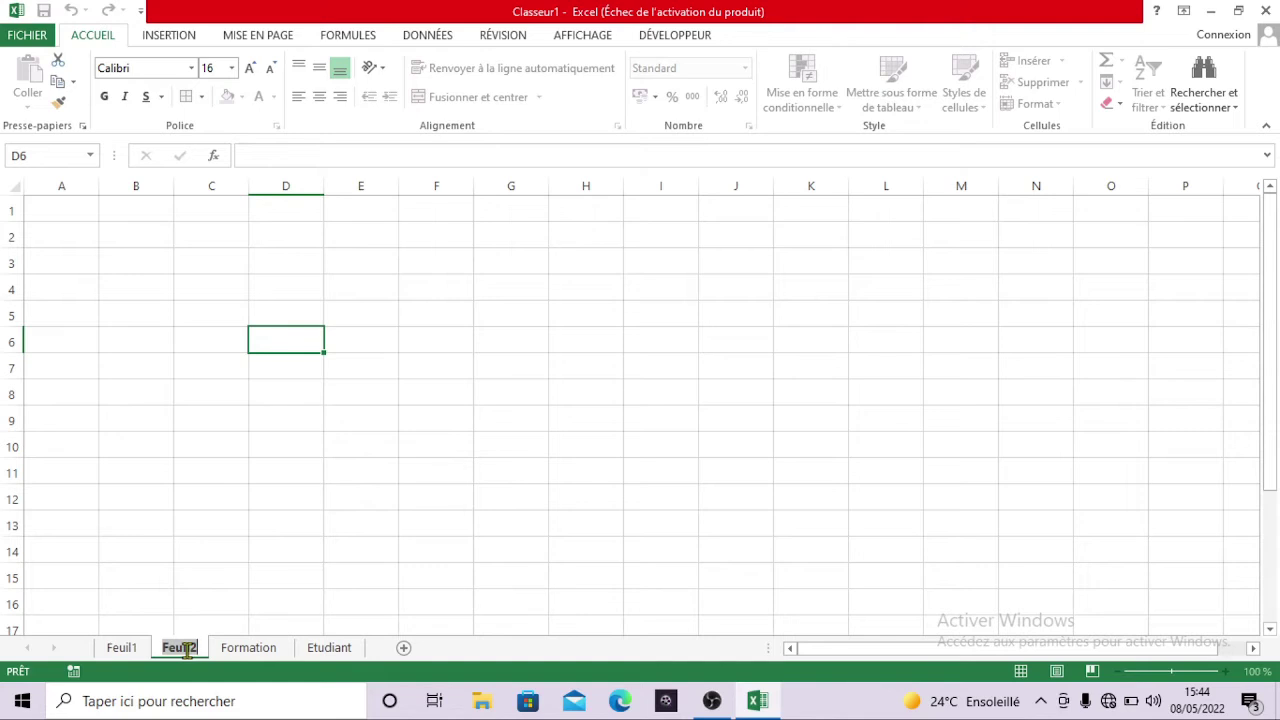
- Rename the Feuil2 sheet to Niveau
type("N")
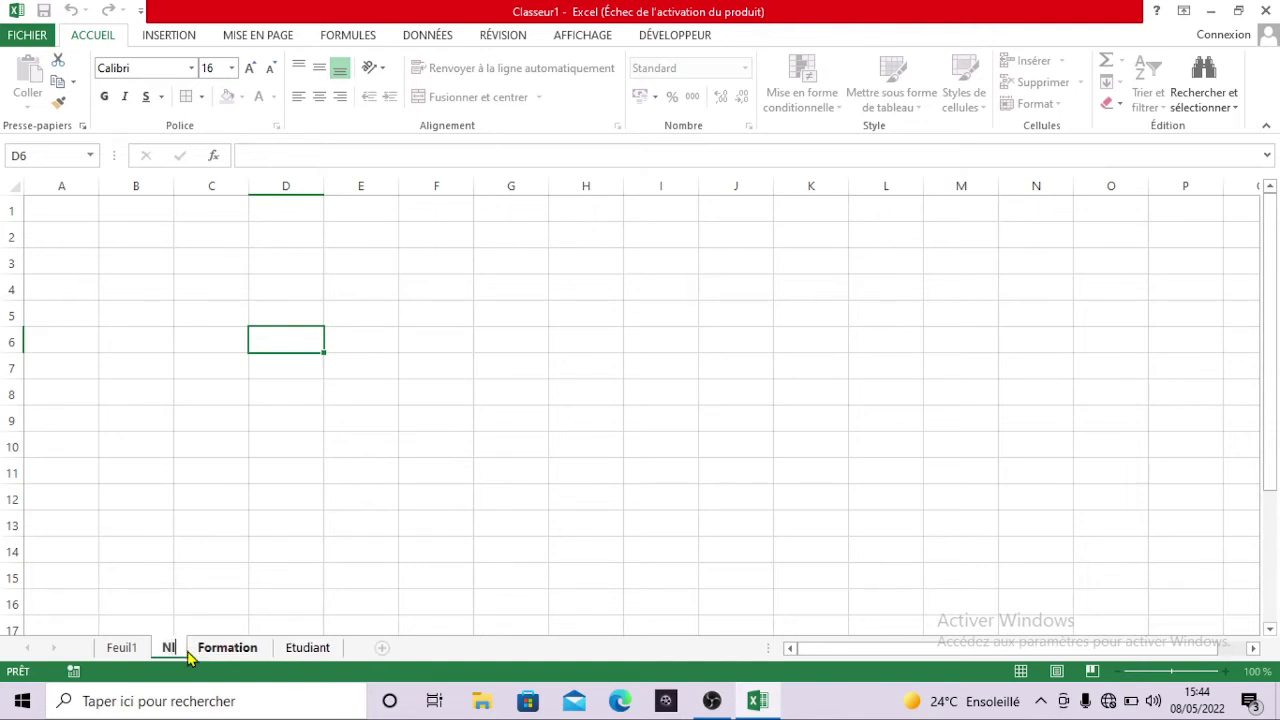
type("iveau")
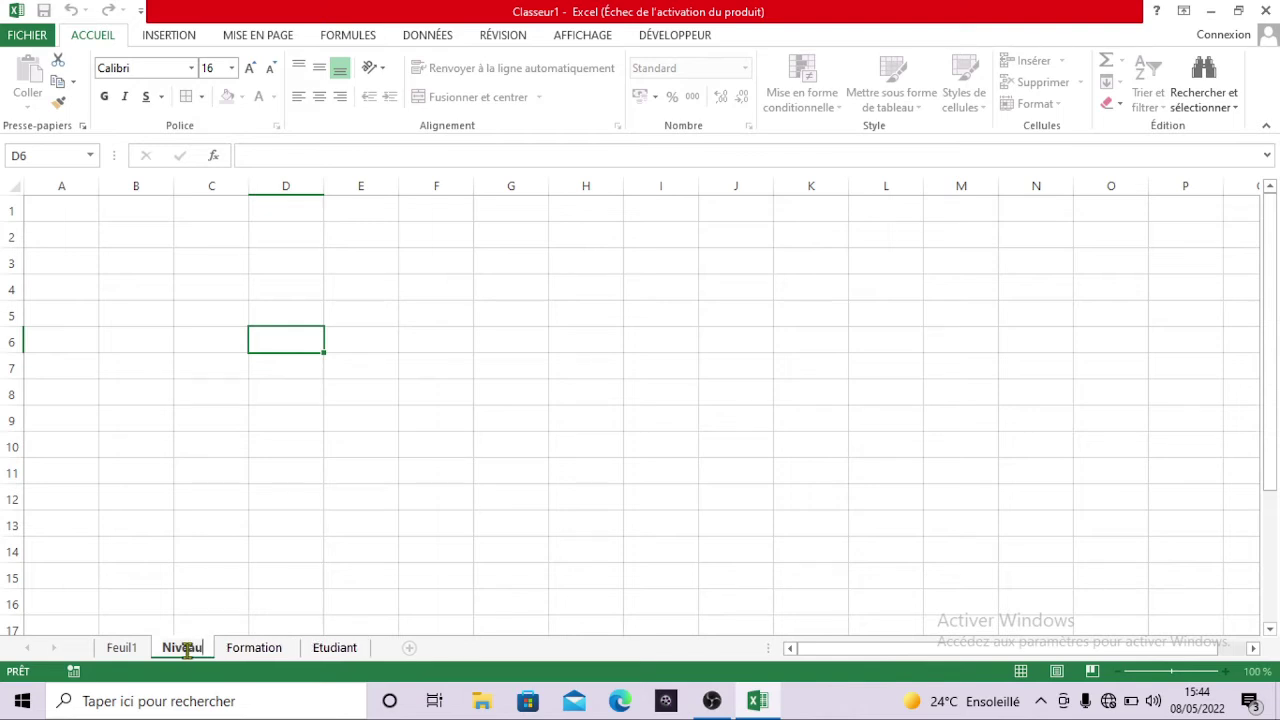
left_click(131, 651)
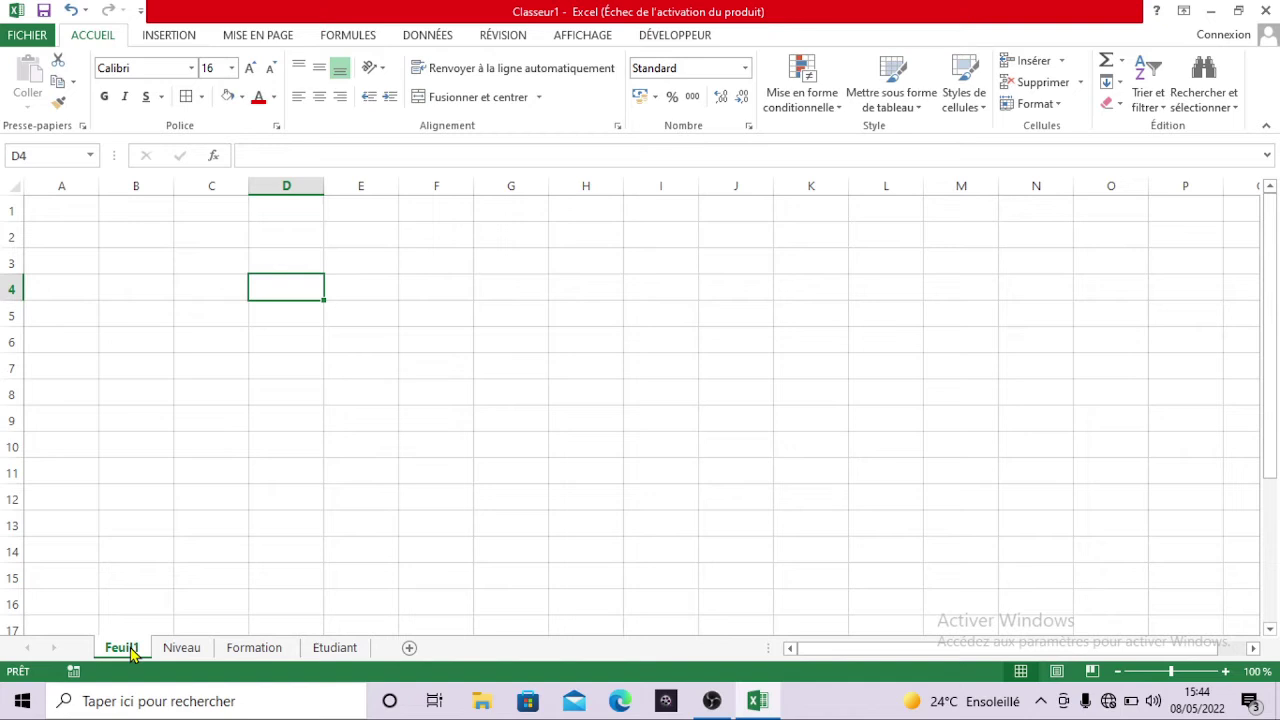
type("Forma")
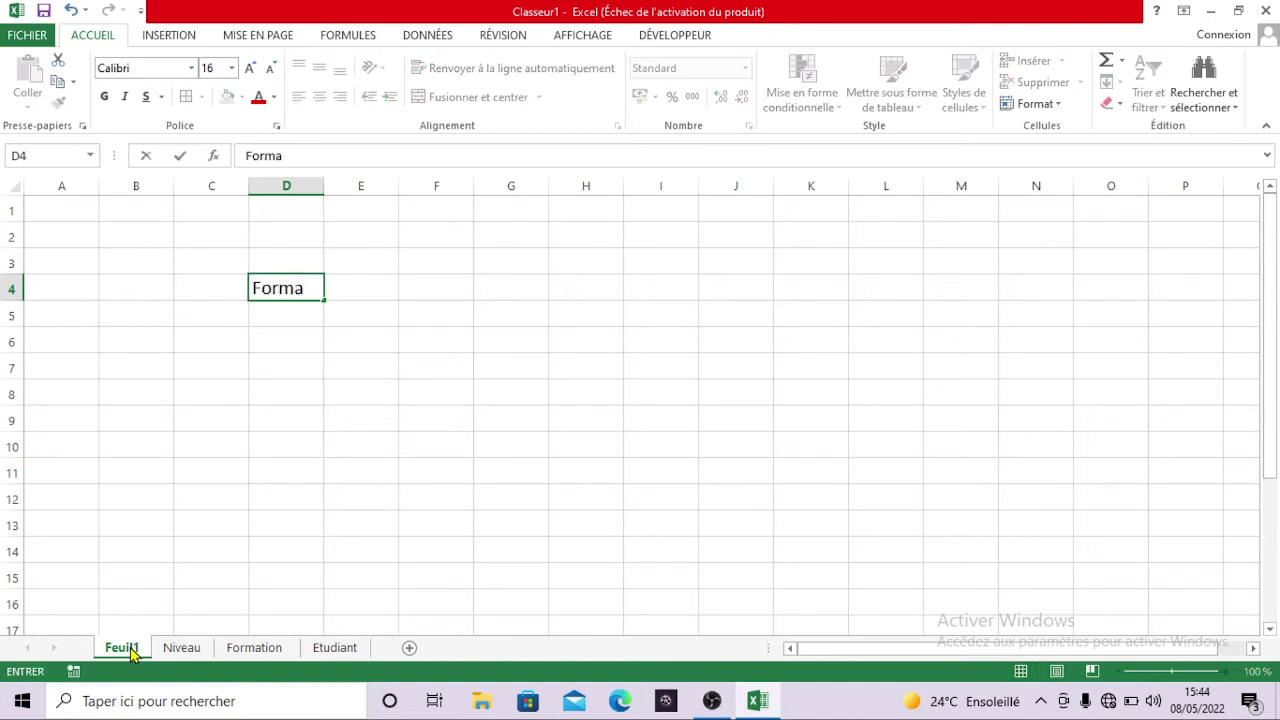
key("BackSpace")
key("BackSpace")
key("BackSpace")
key("BackSpace")
key("BackSpace")
- Rename the Feuil1 sheet to Formulaire
double_click(120, 648)
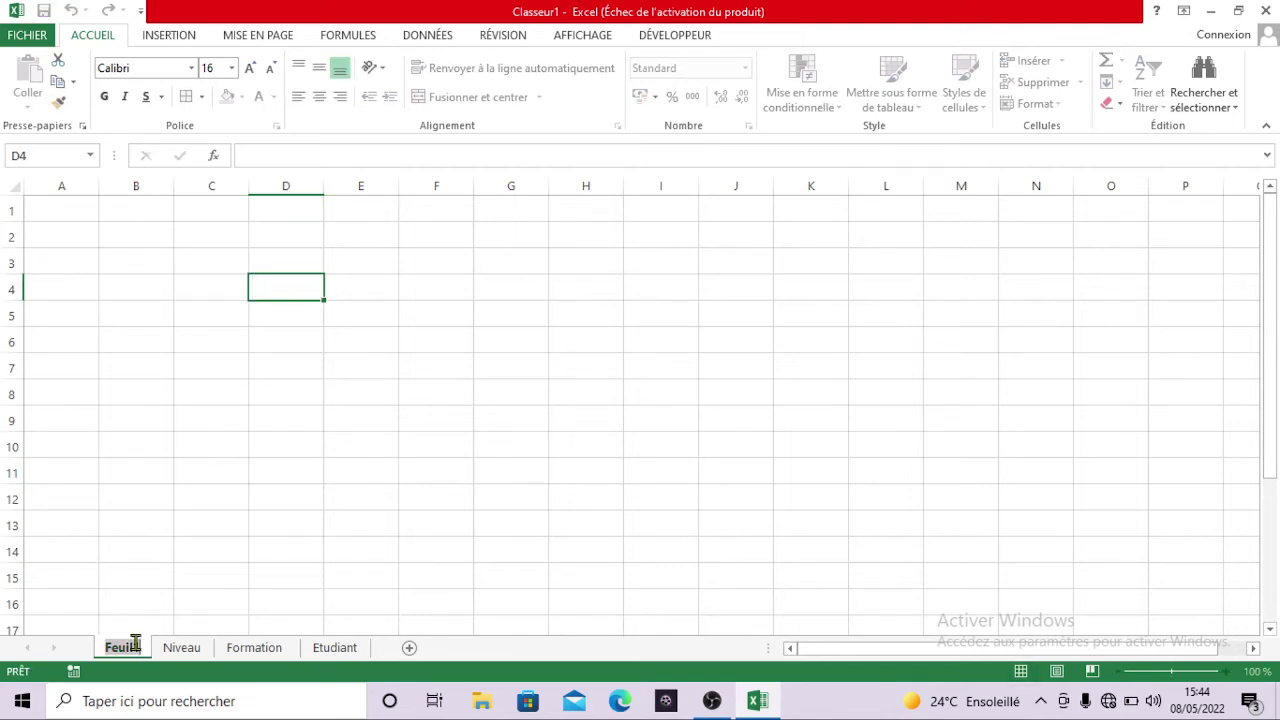
key("BackSpace")
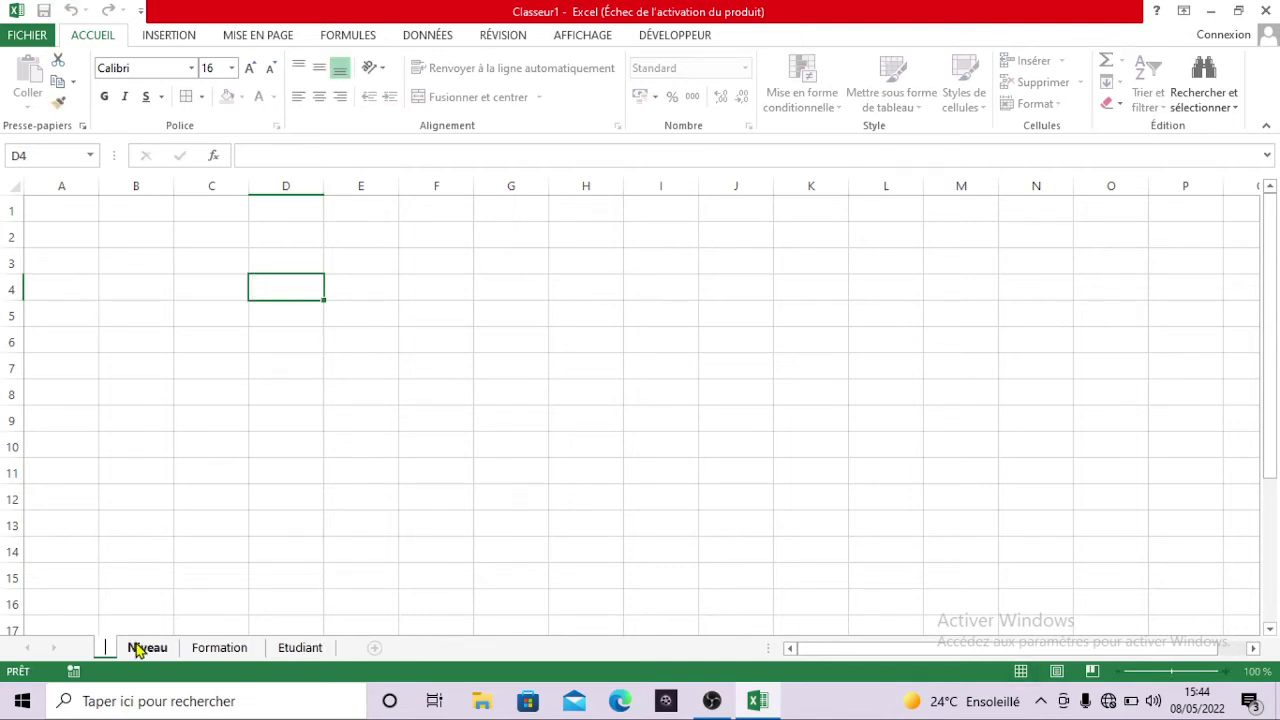
type("Form")
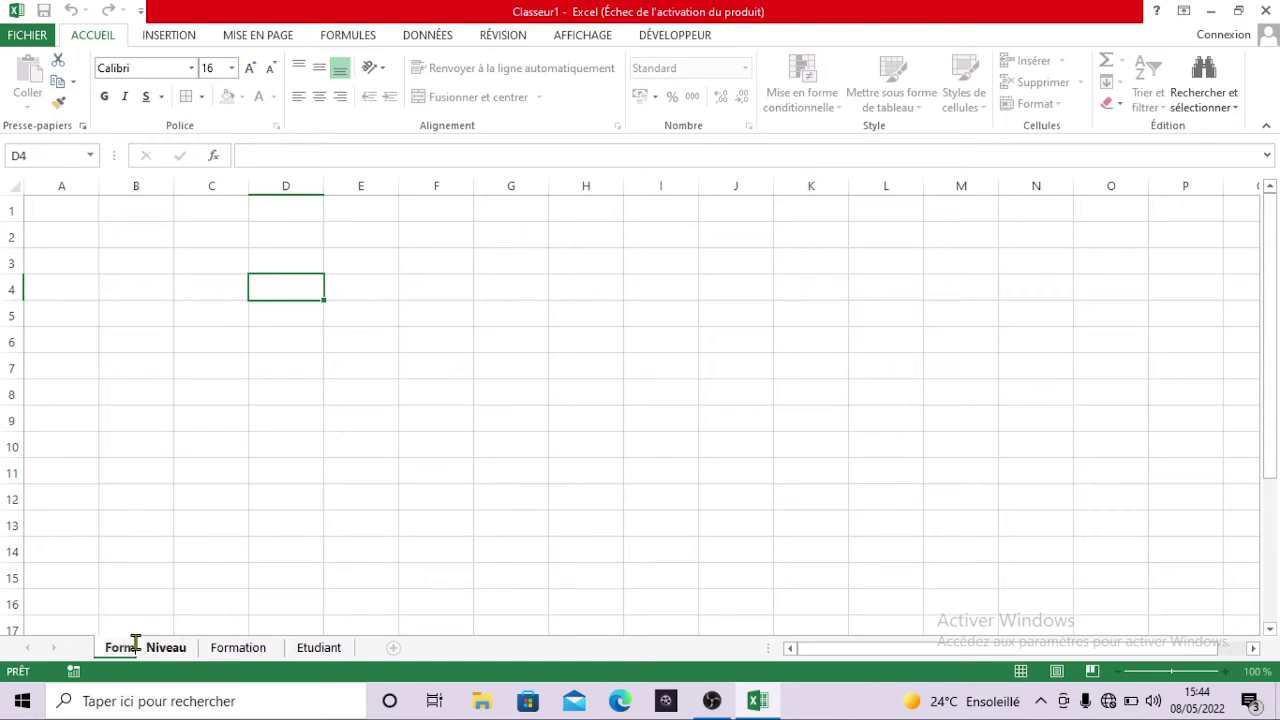
type("ulaie")
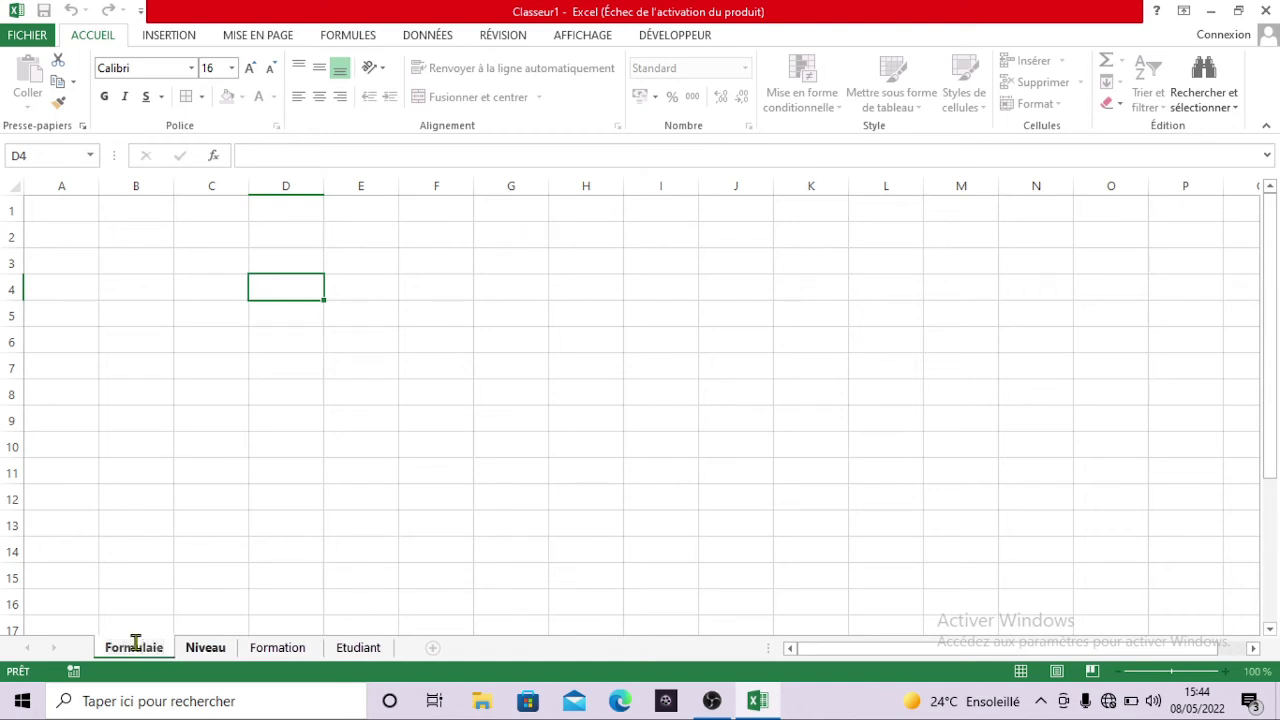
key("BackSpace")
type("re")
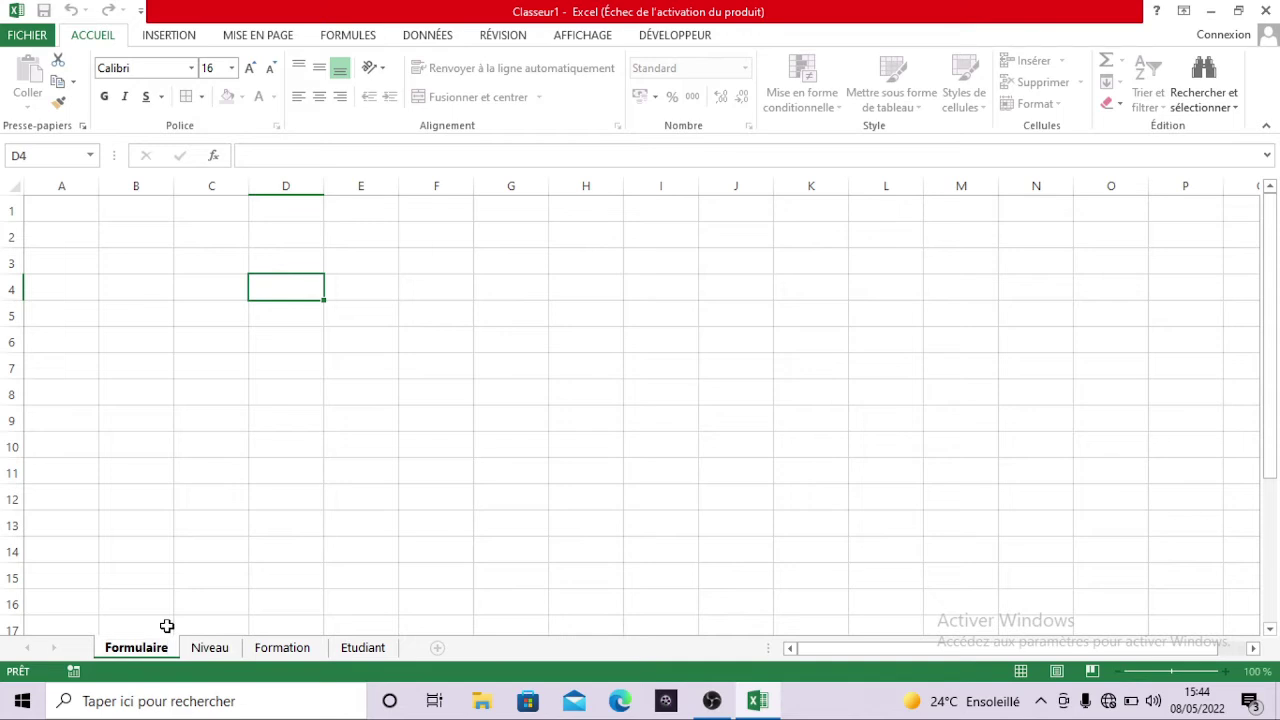
left_click(166, 626)
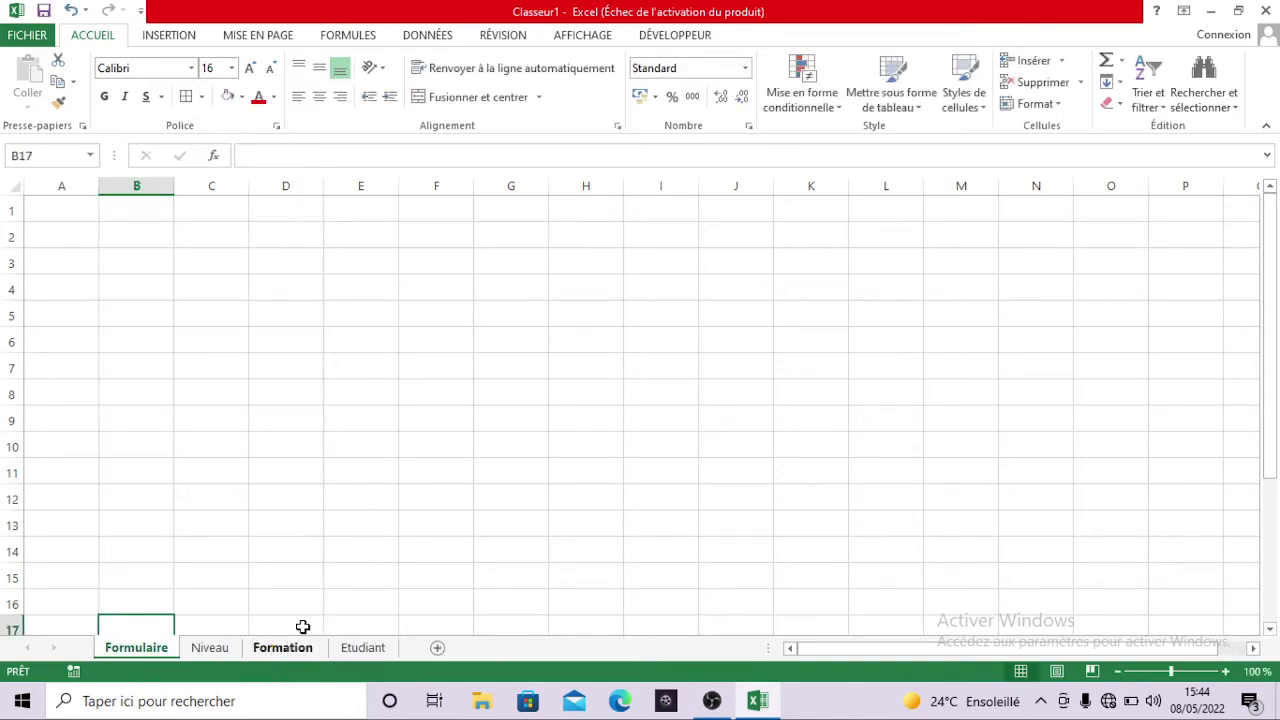
left_click(361, 650)
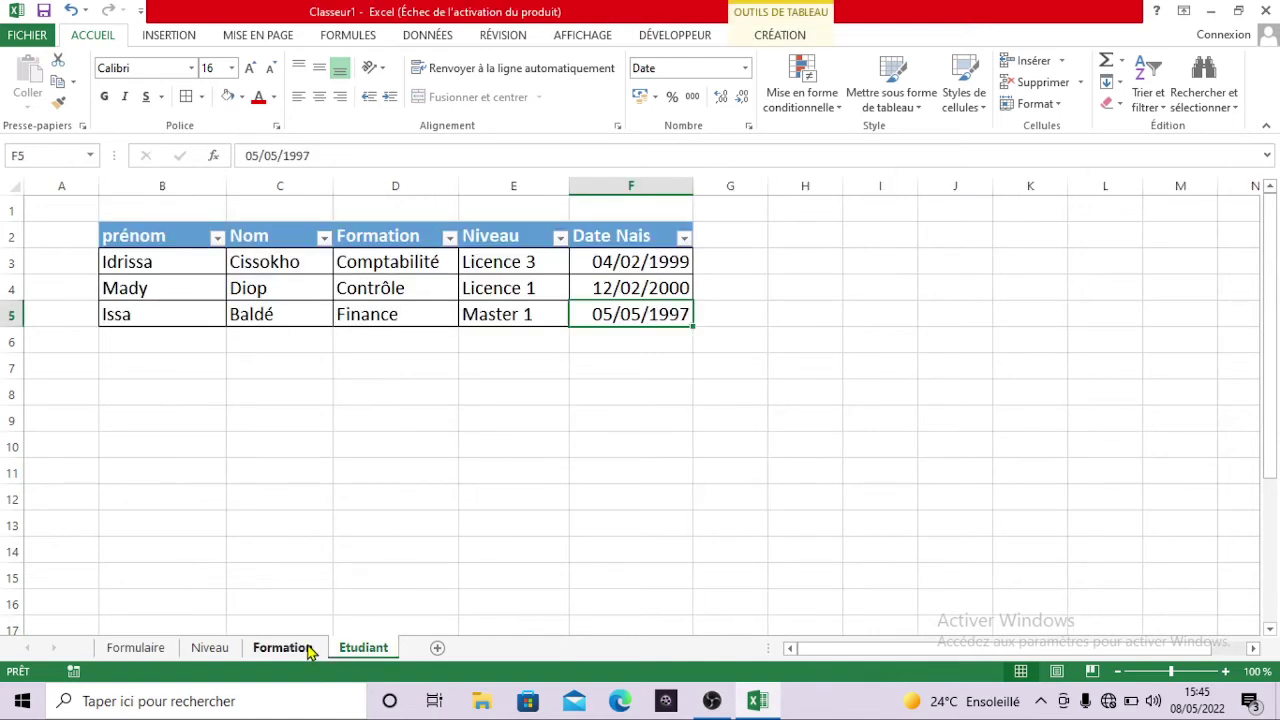
left_click(308, 650)
- Clear the stray text from cell B1 on the Formation sheet
left_click(239, 362)
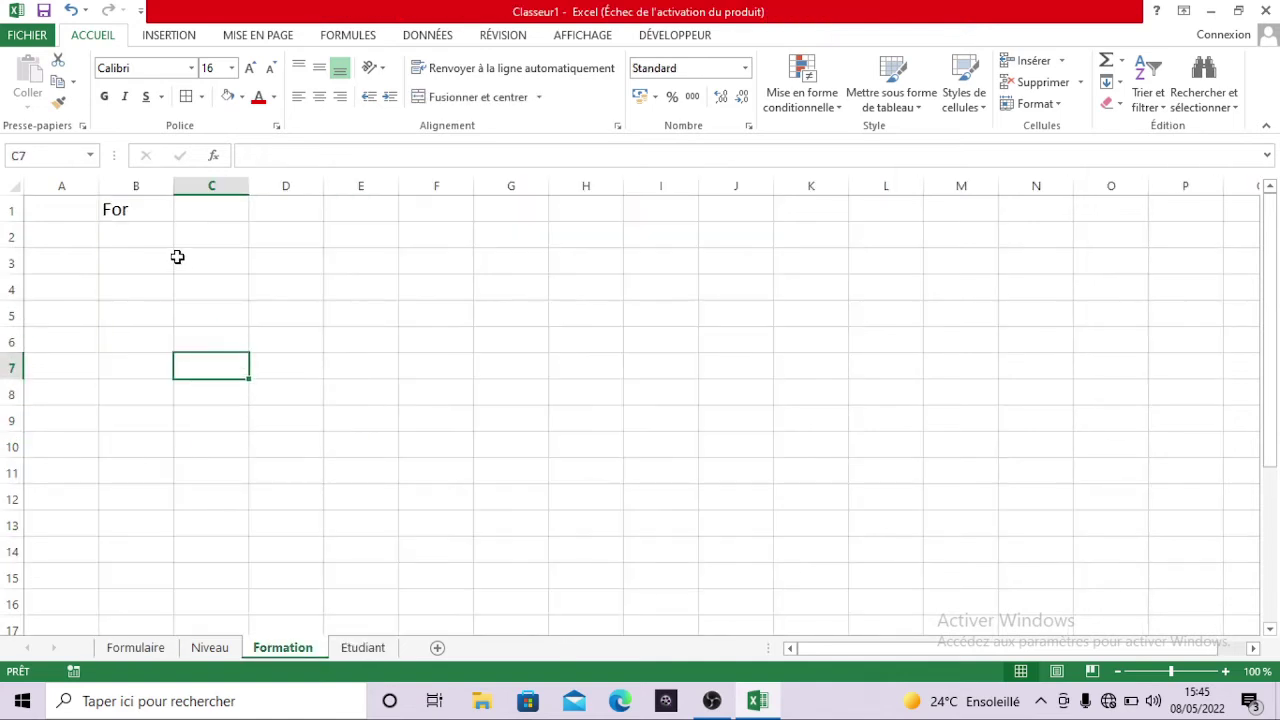
left_click(157, 217)
key("BackSpace")
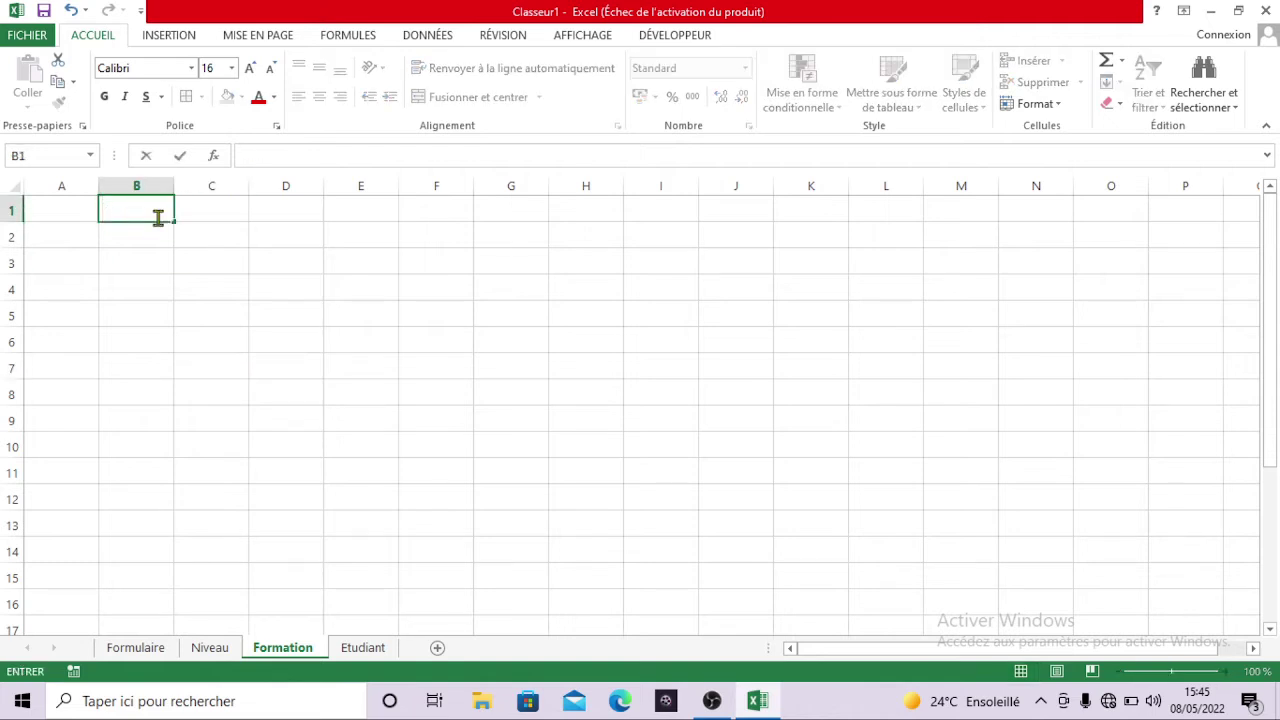
- Enter the heading Formation in D2 and Comptabilité in D3
left_click(286, 233)
type("C")
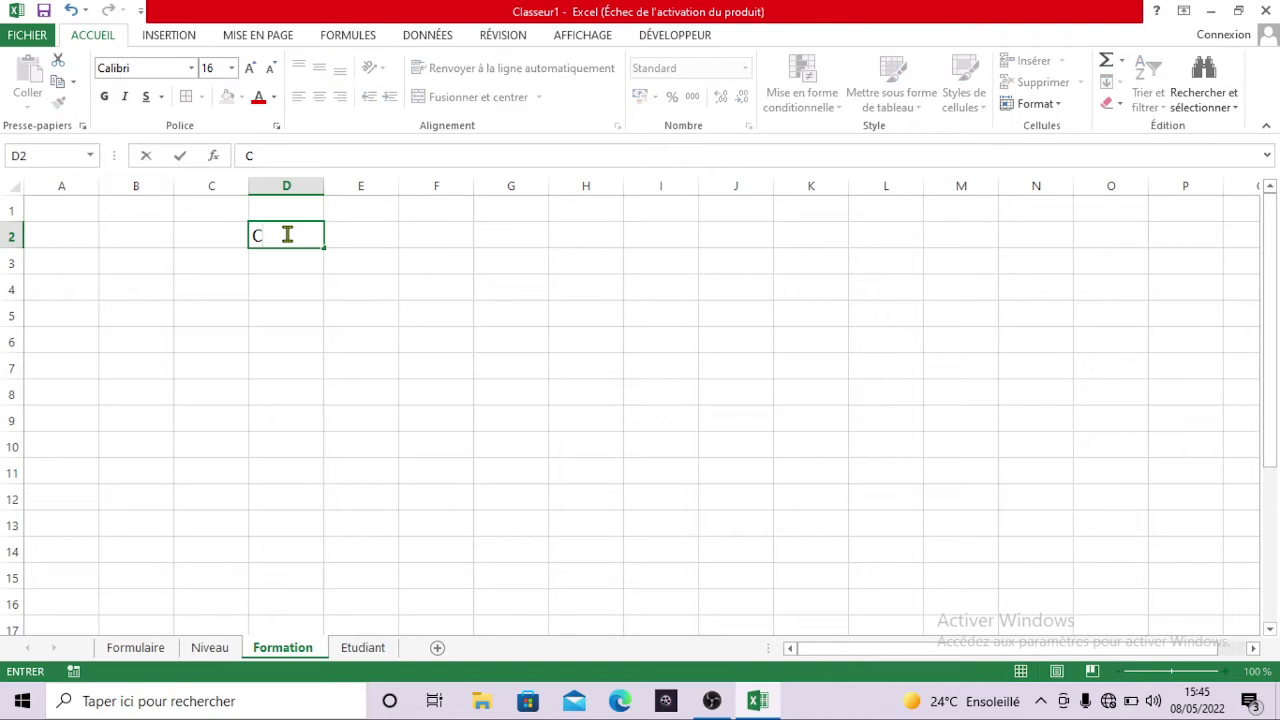
type("Formation")
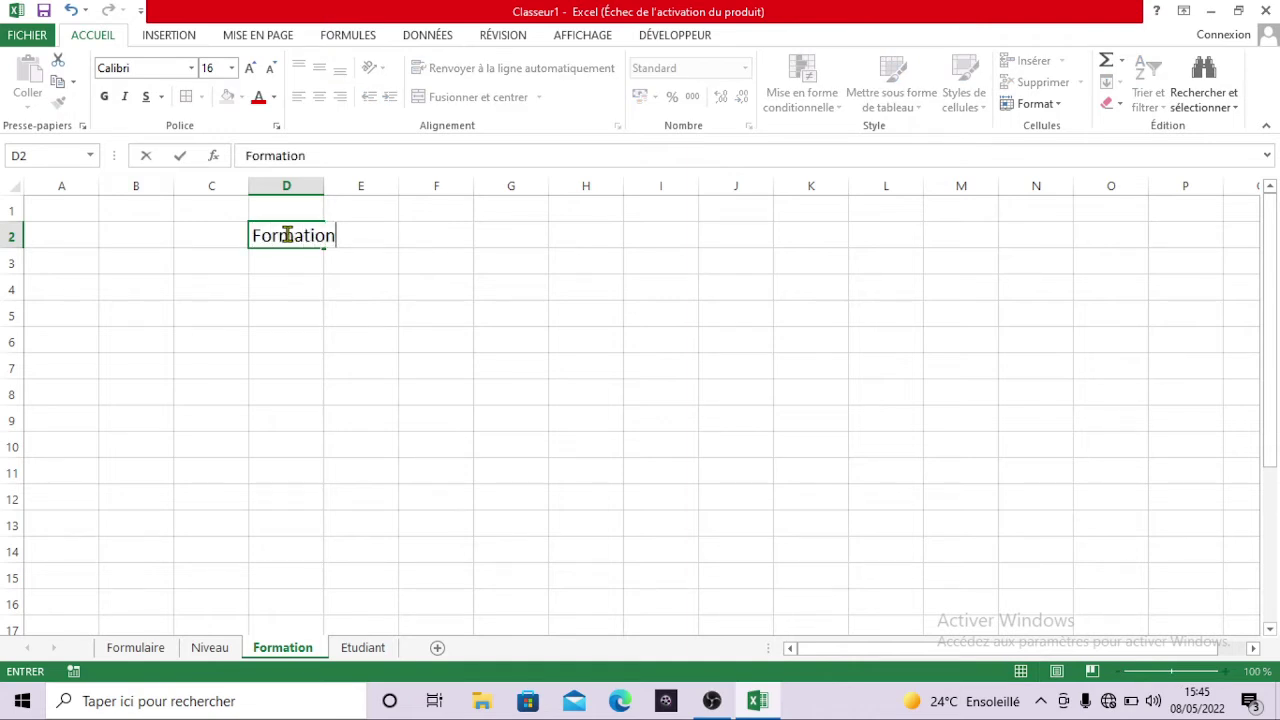
key("Return")
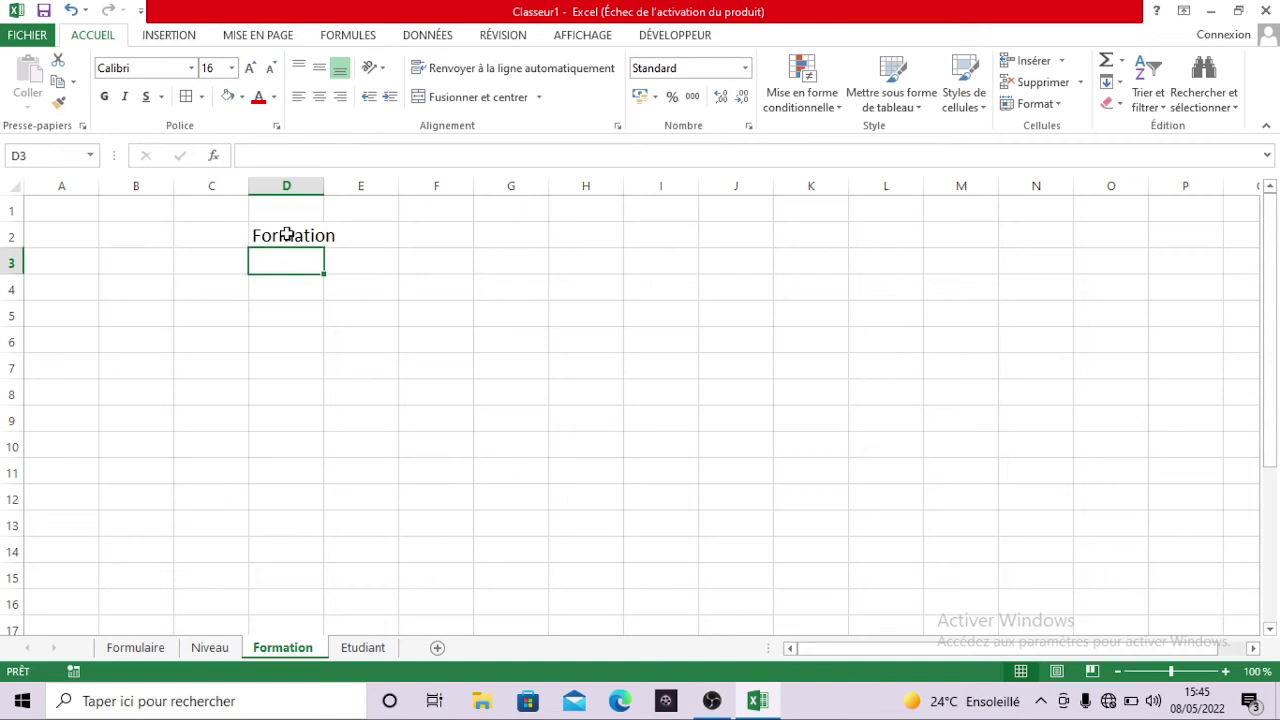
type("Comptabilité")
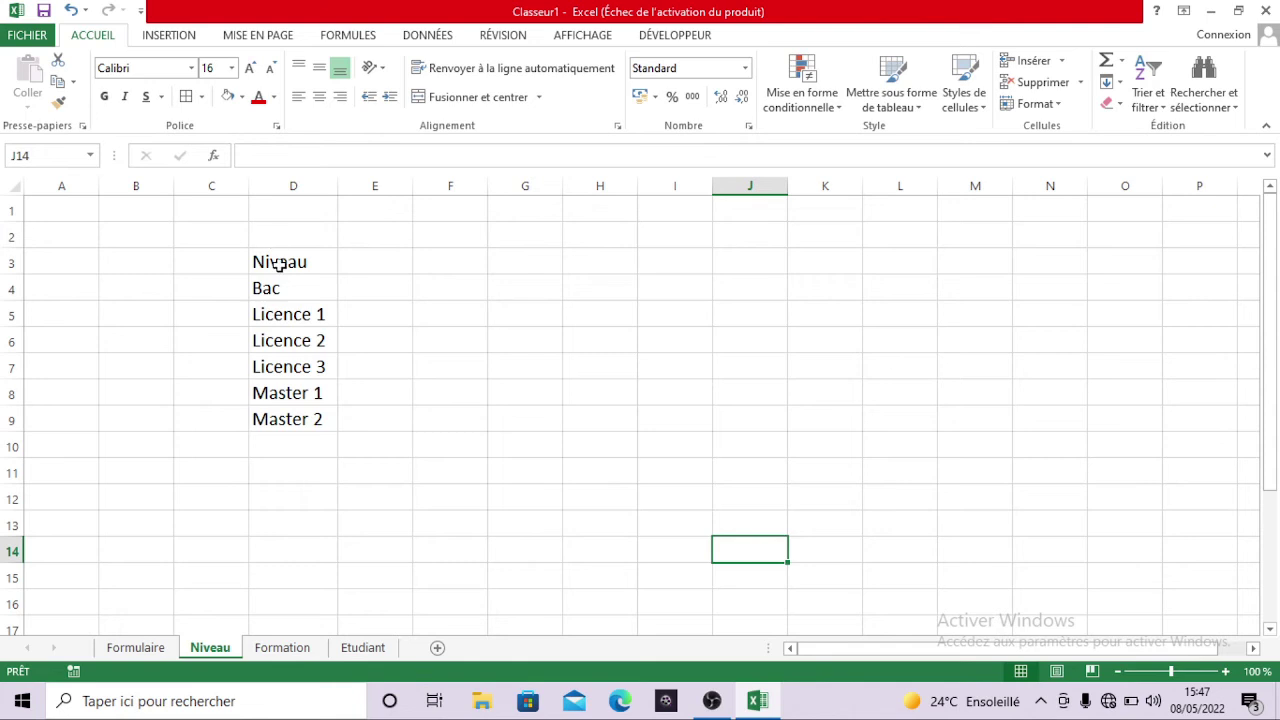
left_click_drag(288, 262, 297, 340)
left_click(297, 340)
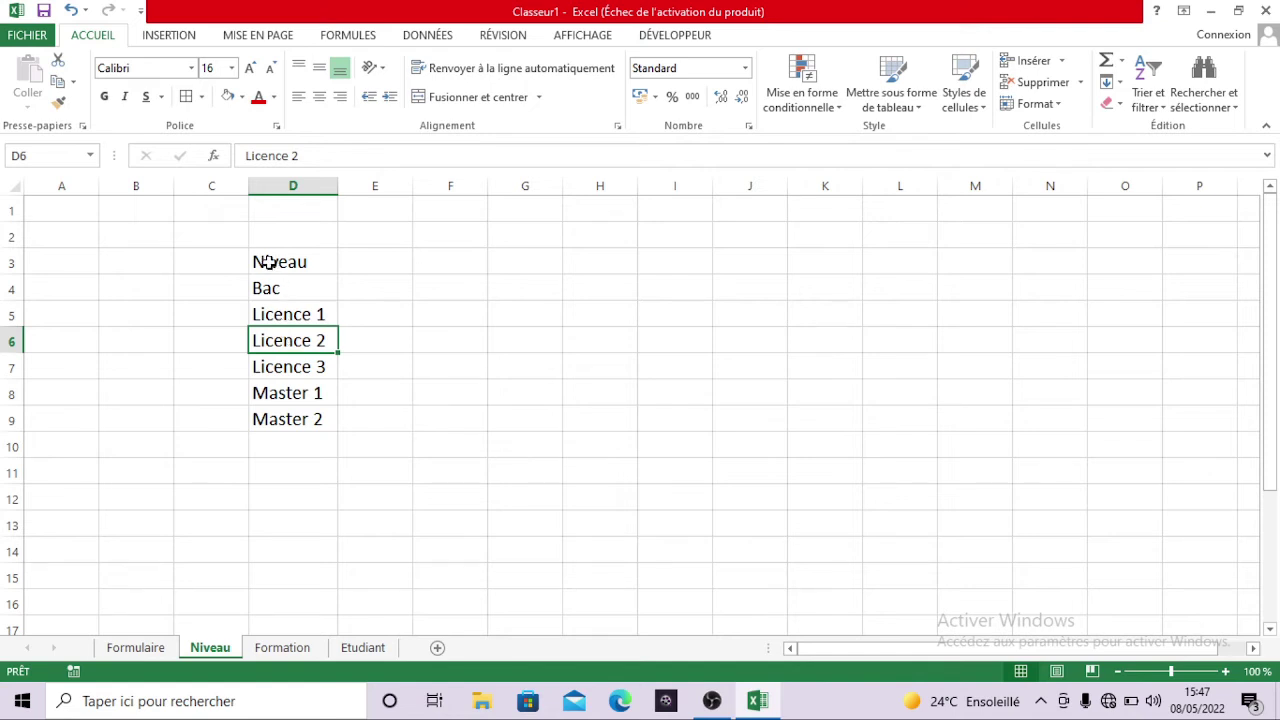
- Define the name Niveau for range D3:D9 using Formules > Définir un nom
left_click_drag(268, 262, 281, 405)
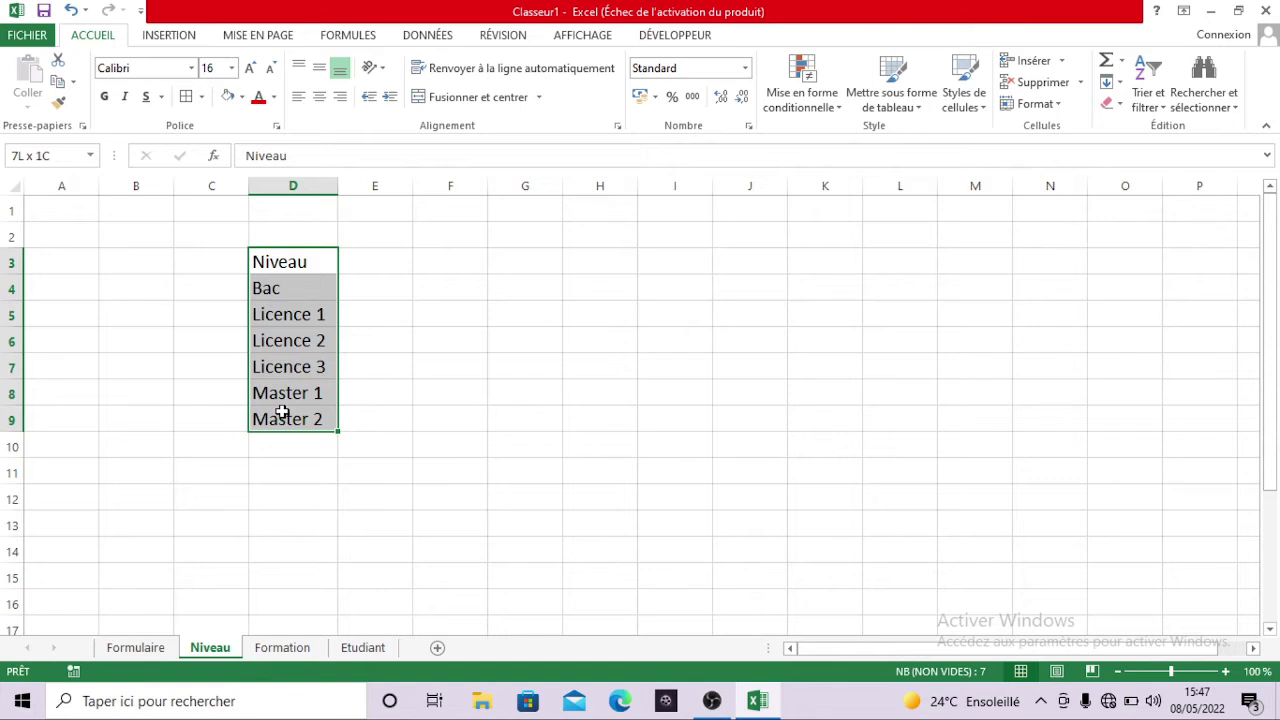
left_click_drag(282, 413, 283, 416)
left_click(362, 38)
left_click(711, 62)
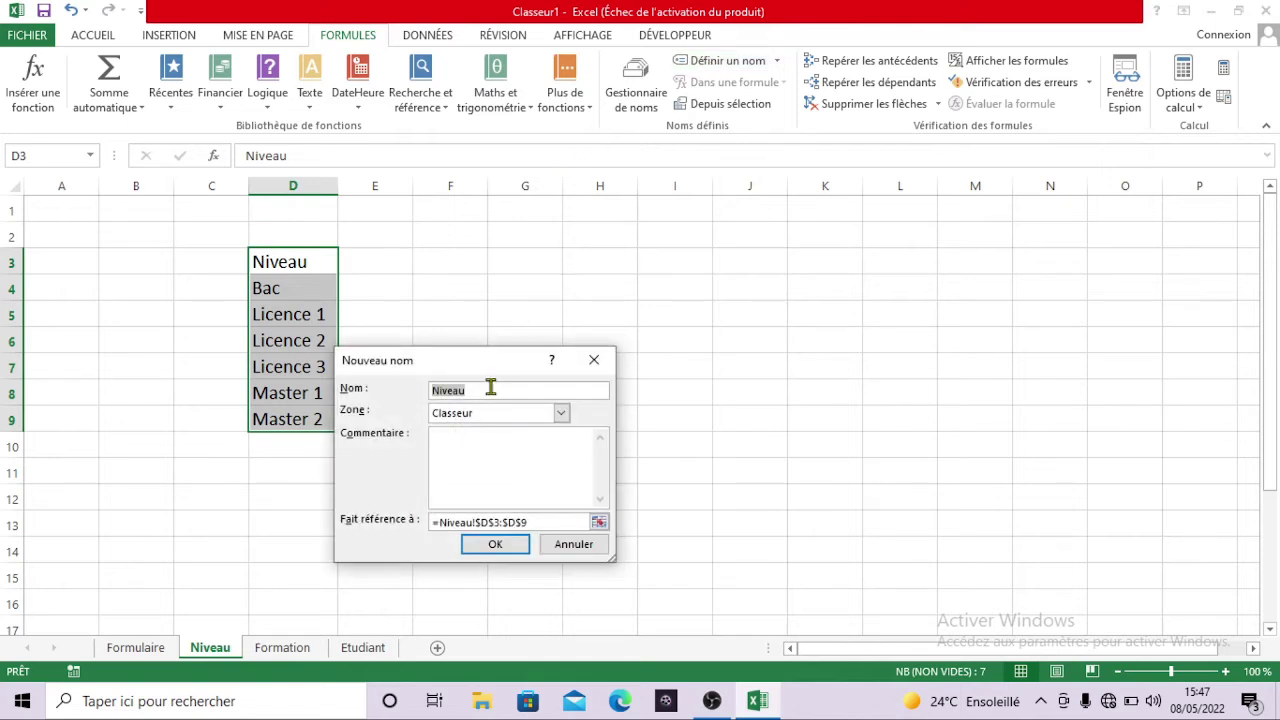
left_click(494, 546)
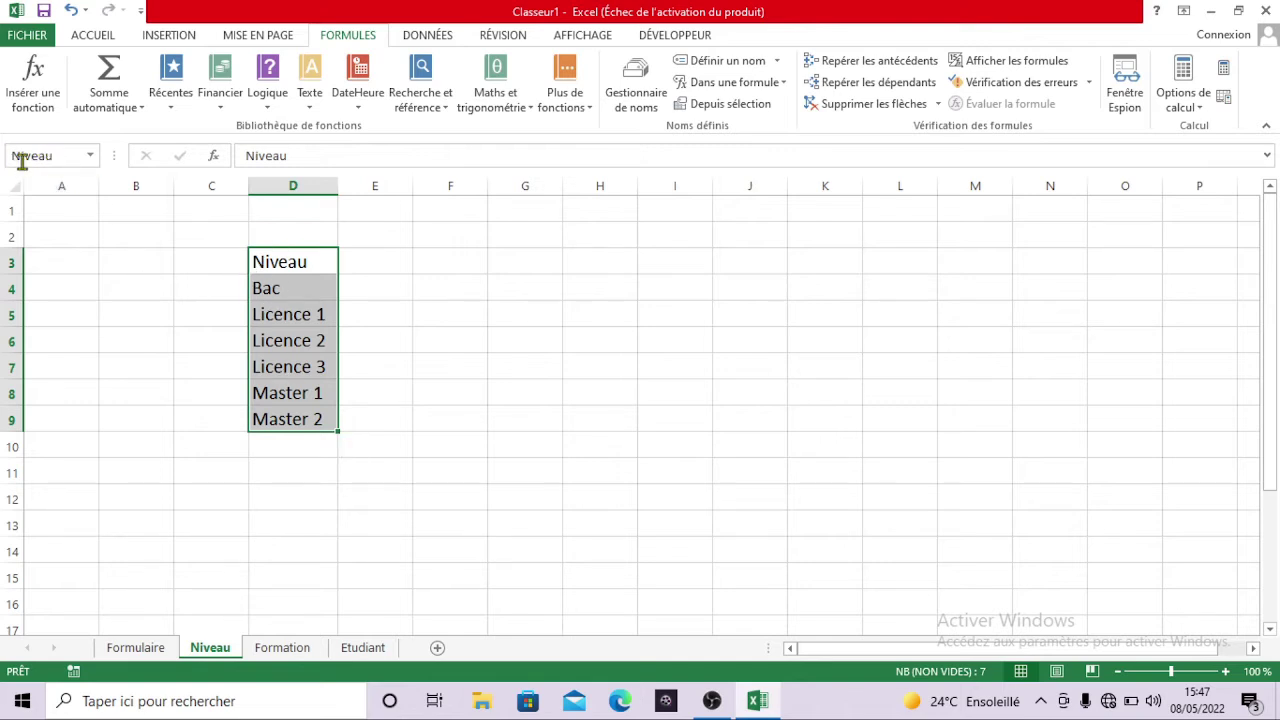
- Select D2:D8 on the Formation sheet and define it as the named range Formation
left_click(312, 652)
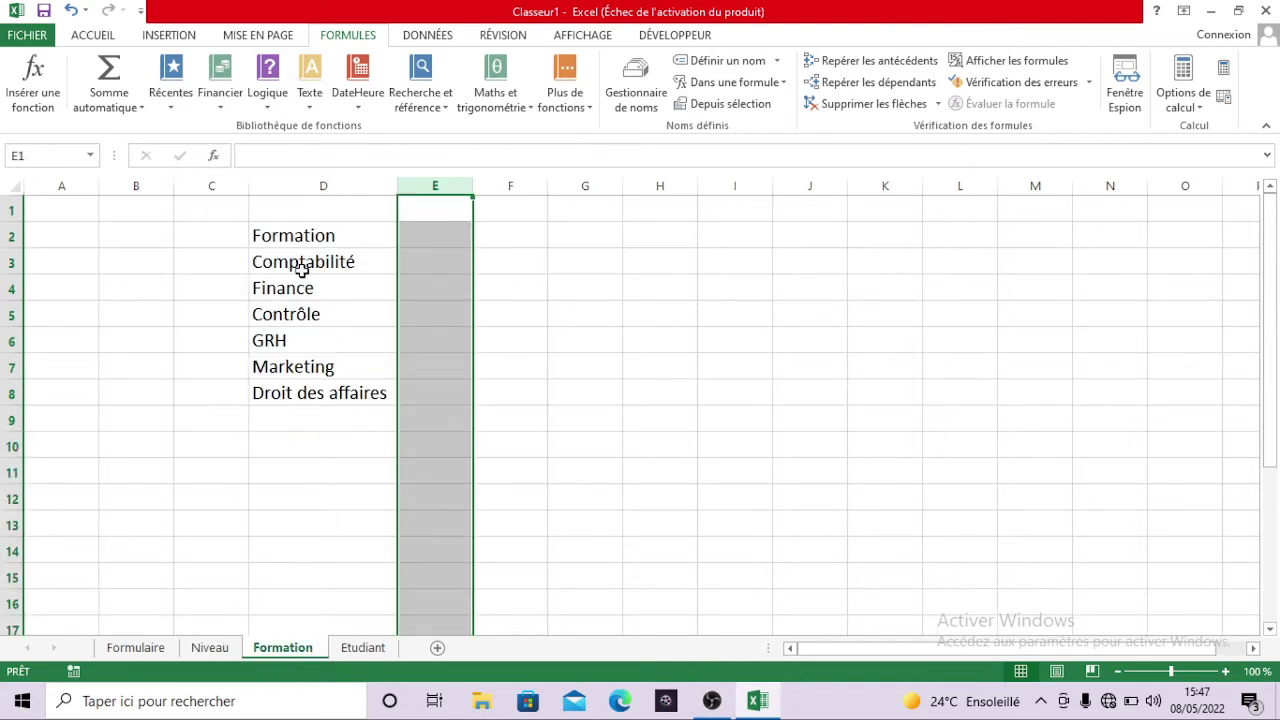
left_click_drag(300, 240, 329, 392)
left_click(322, 392)
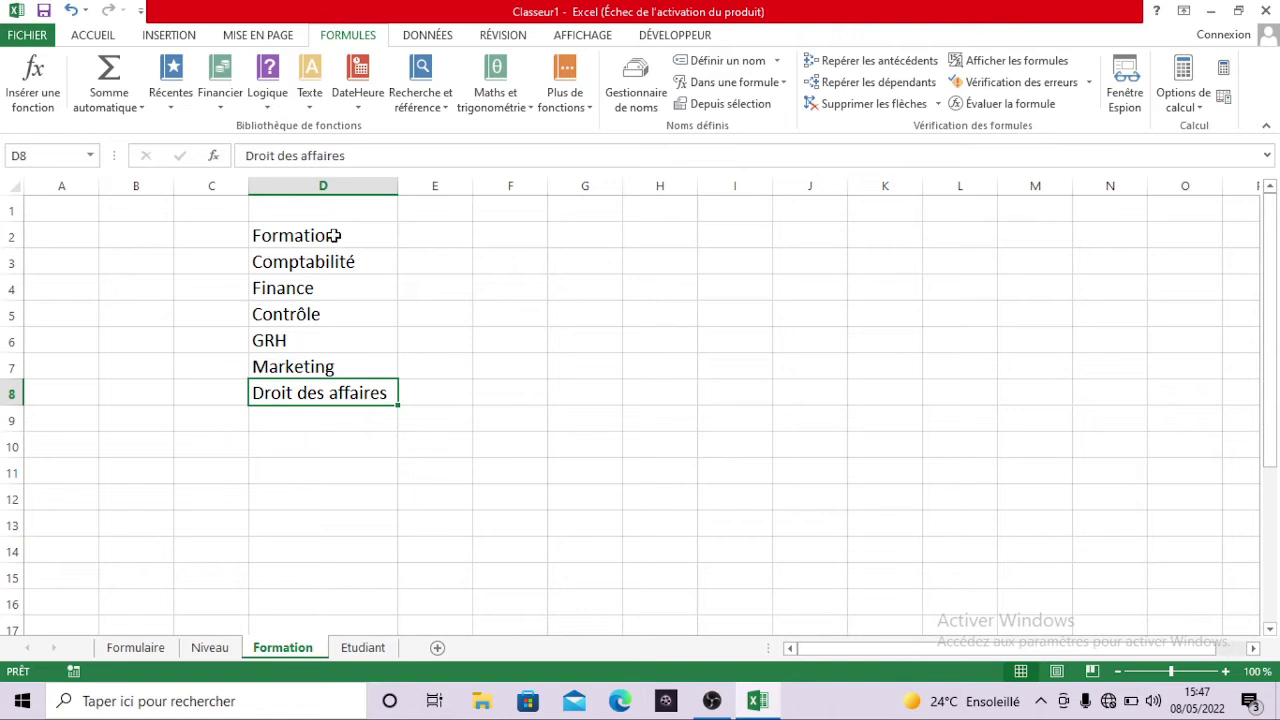
left_click_drag(334, 236, 336, 392)
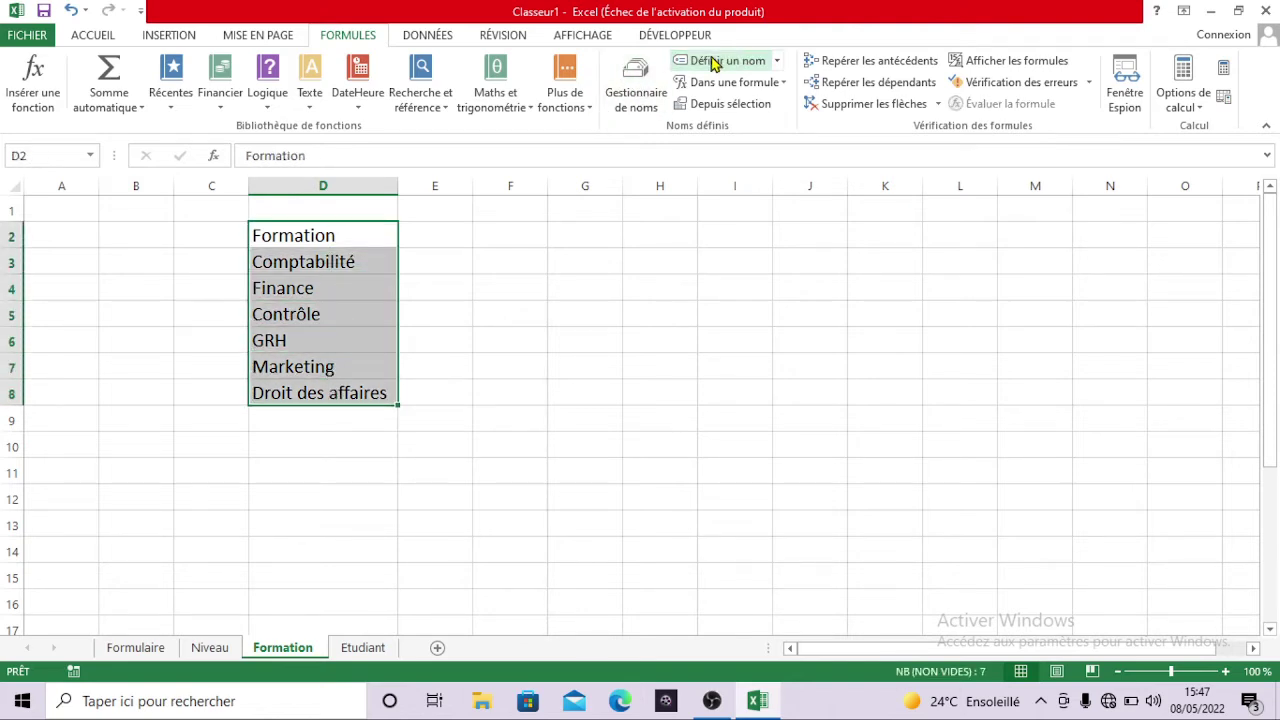
left_click(714, 62)
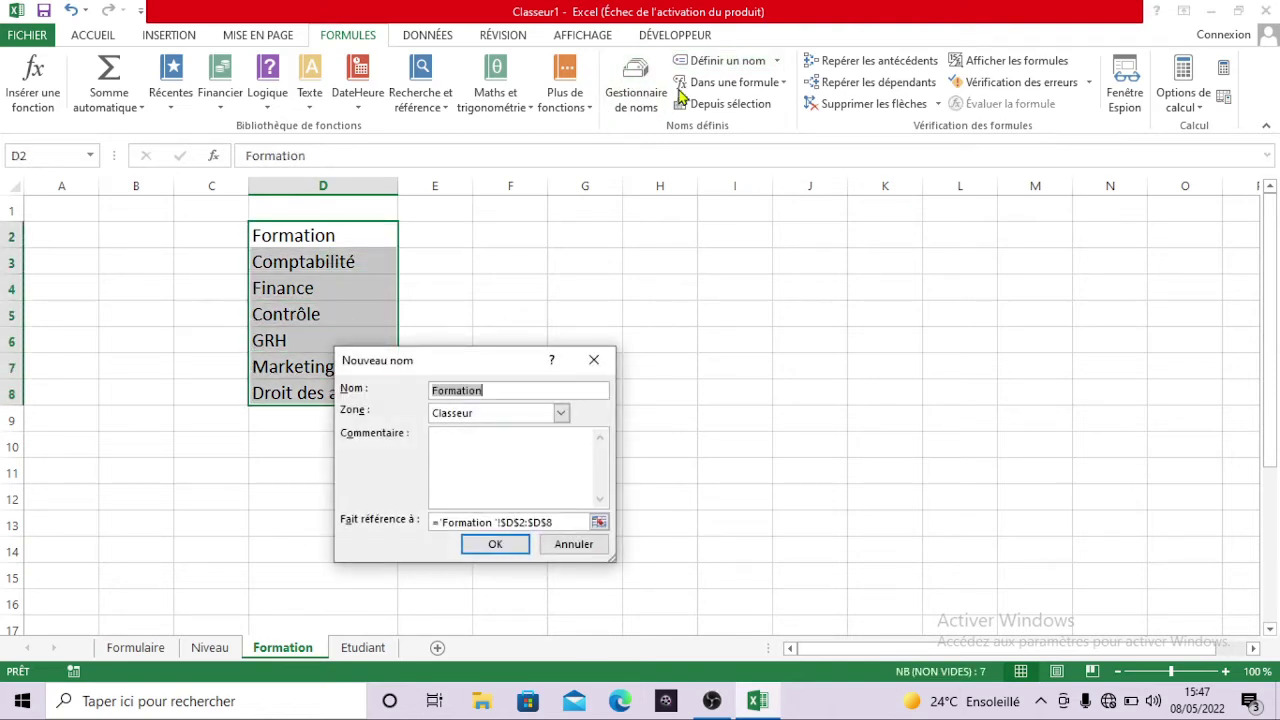
left_click(519, 545)
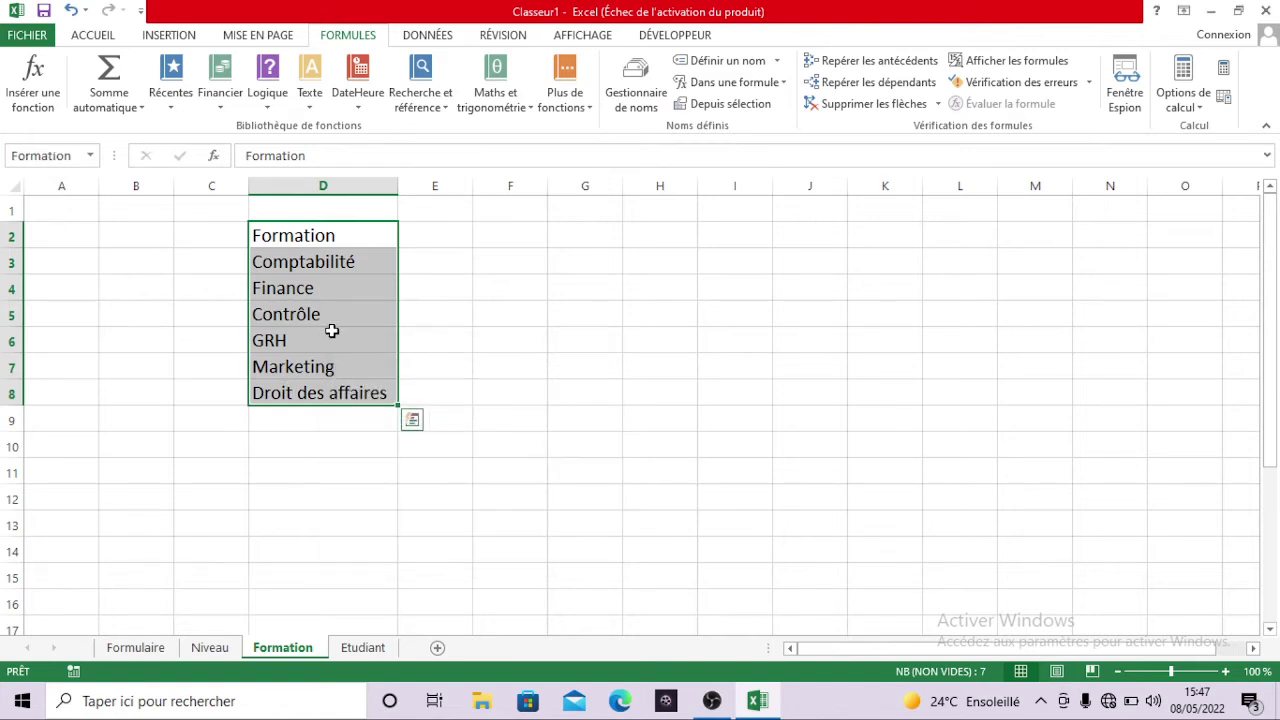
left_click(434, 350)
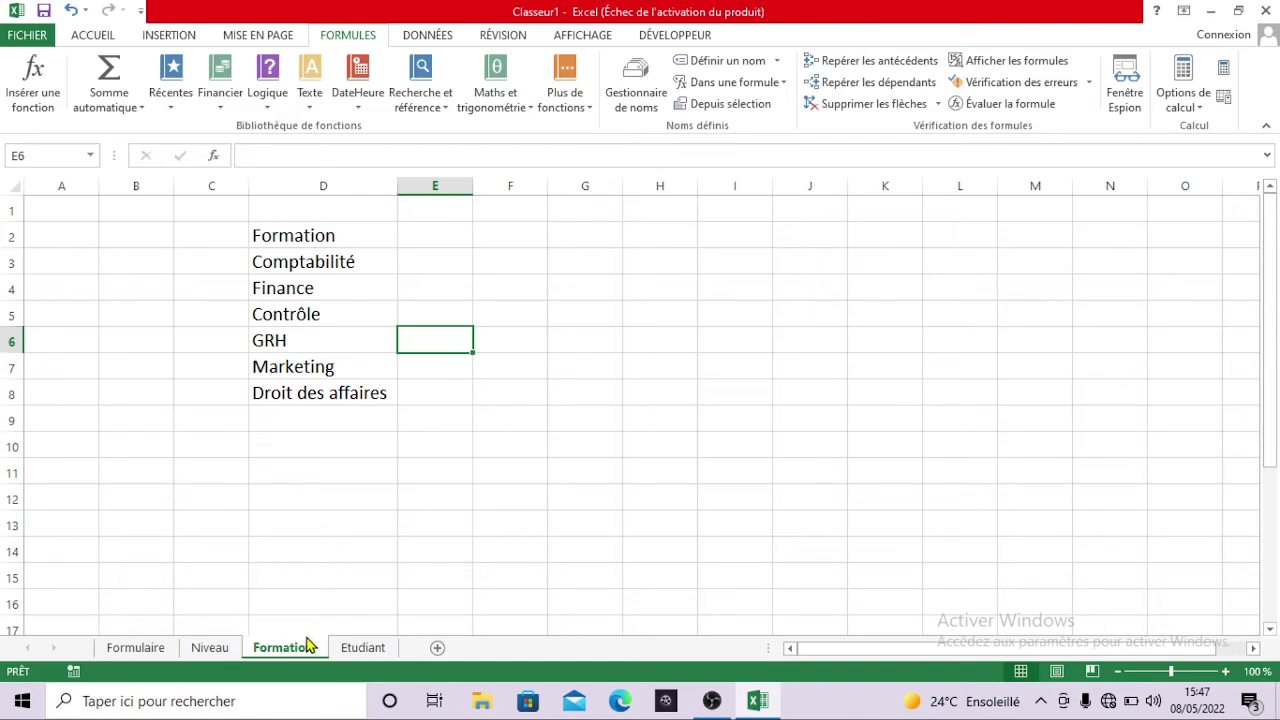
left_click(363, 647)
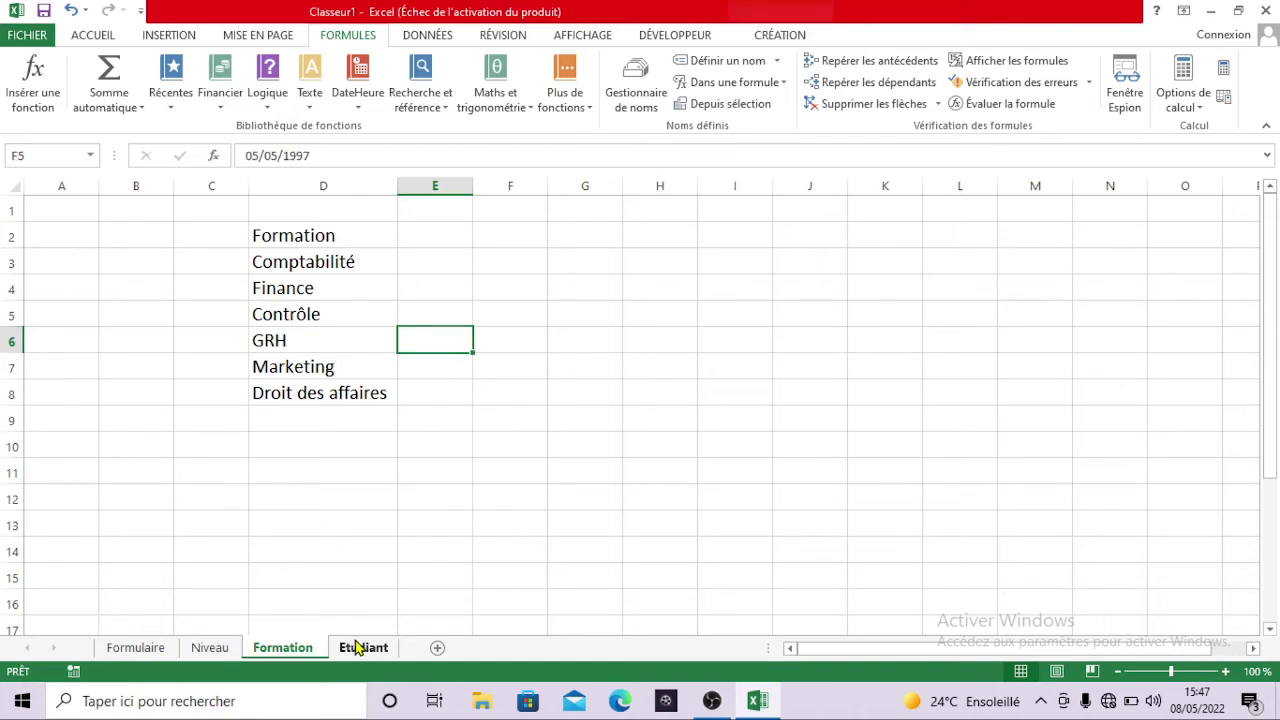
- On the Formulaire sheet, type the labels Prénom in C3 and Nom in F3
left_click(173, 653)
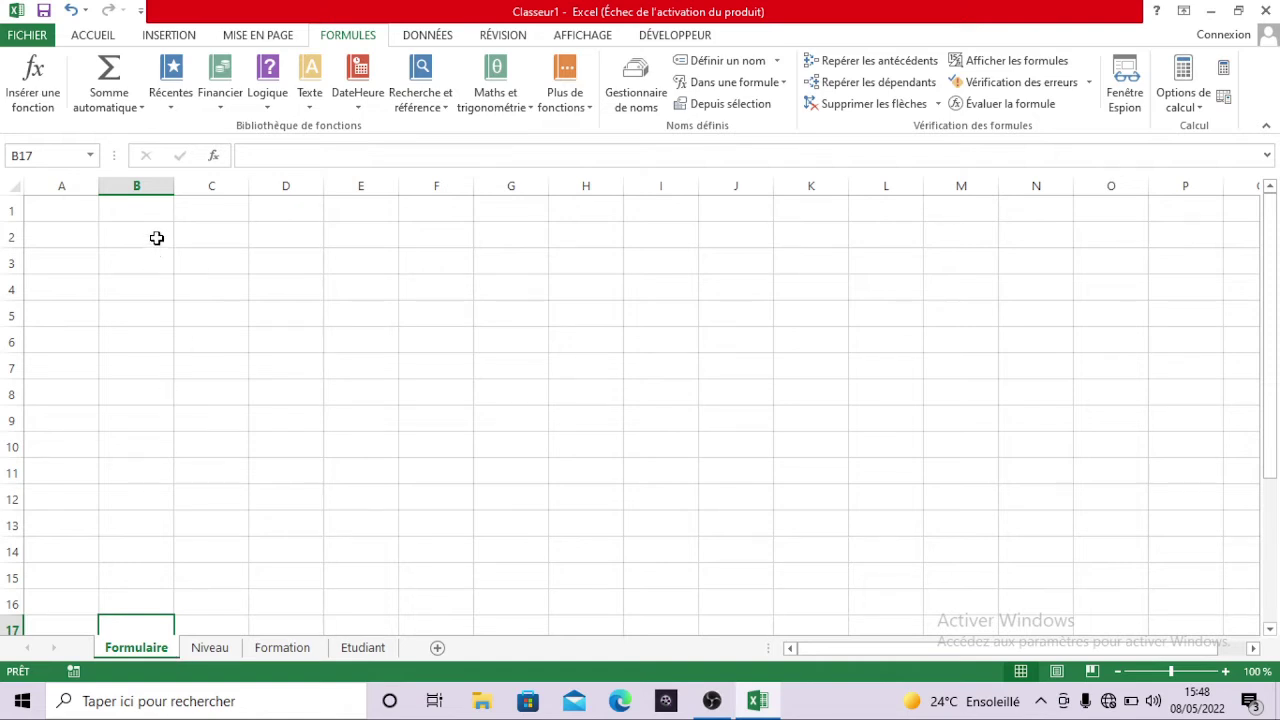
left_click(197, 263)
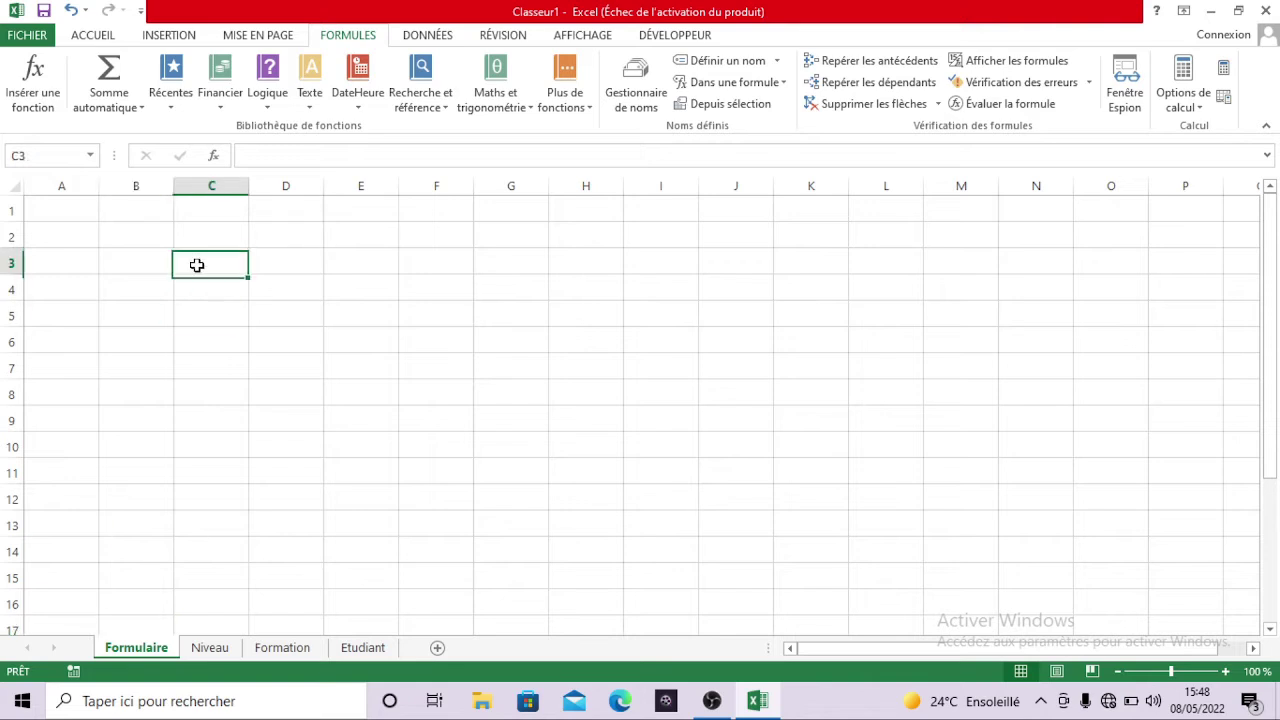
type("P")
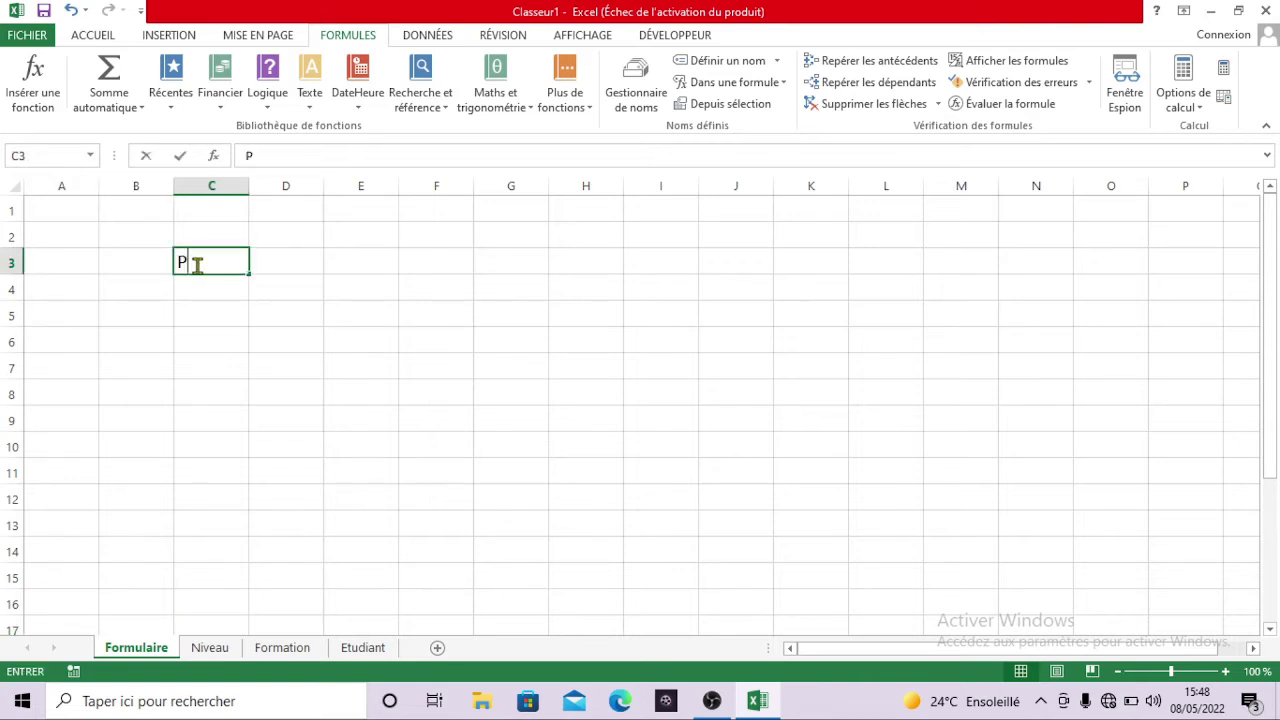
type("renom")
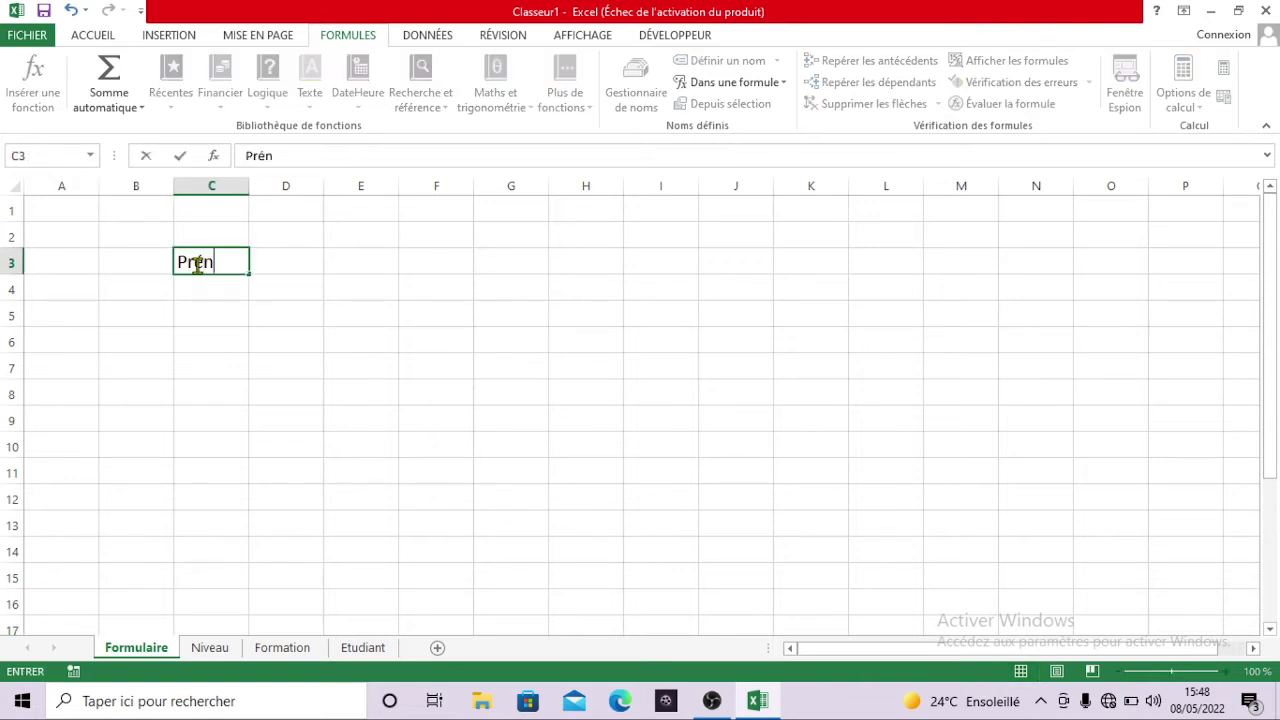
key("Right")
key("Right")
key("Right")
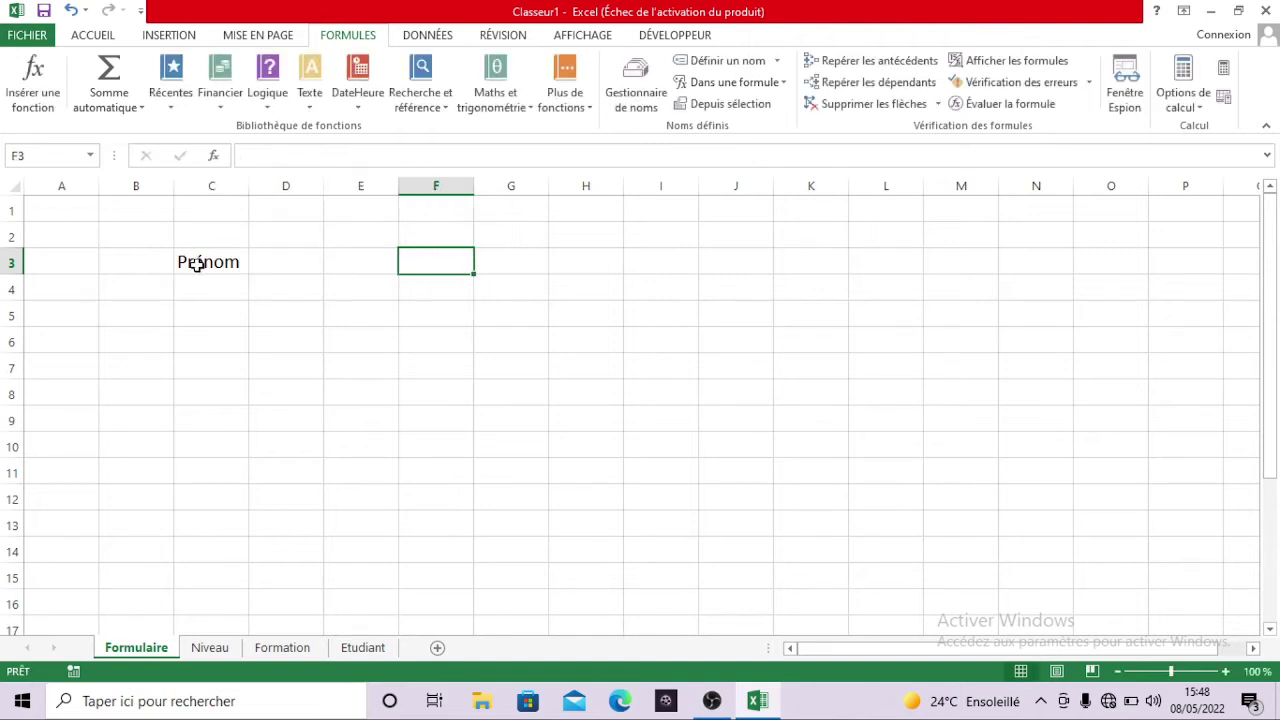
type("Nom")
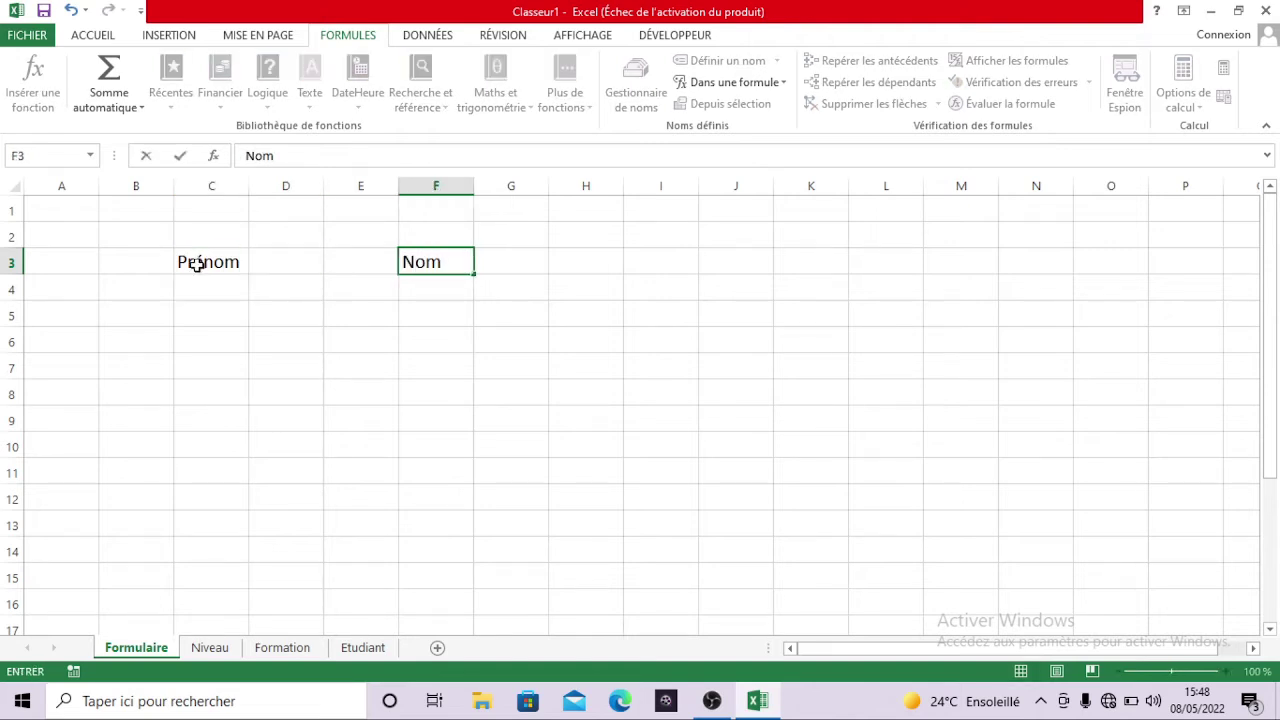
key("Return")
key("Down")
key("Left")
key("Left")
key("Left")
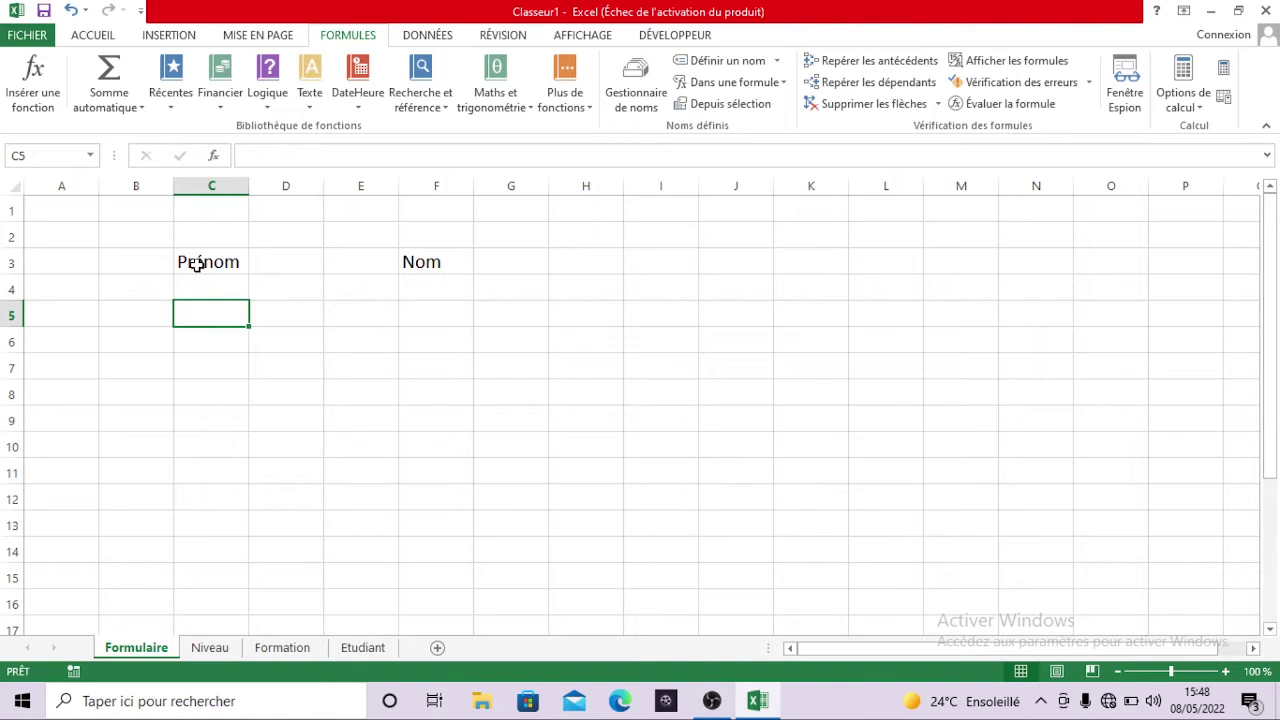
key("Down")
key("Down")
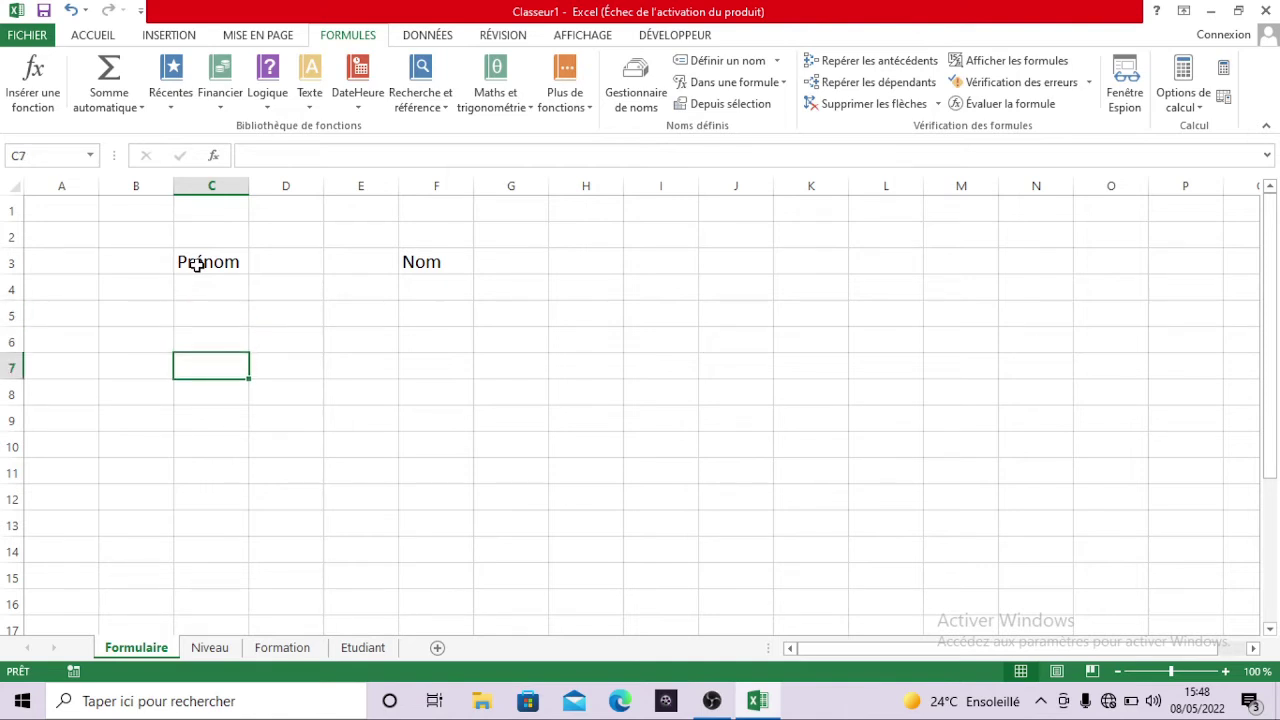
- Add the labels Formation in C7, Niveau in C11 and Date Nais in C15
type("F")
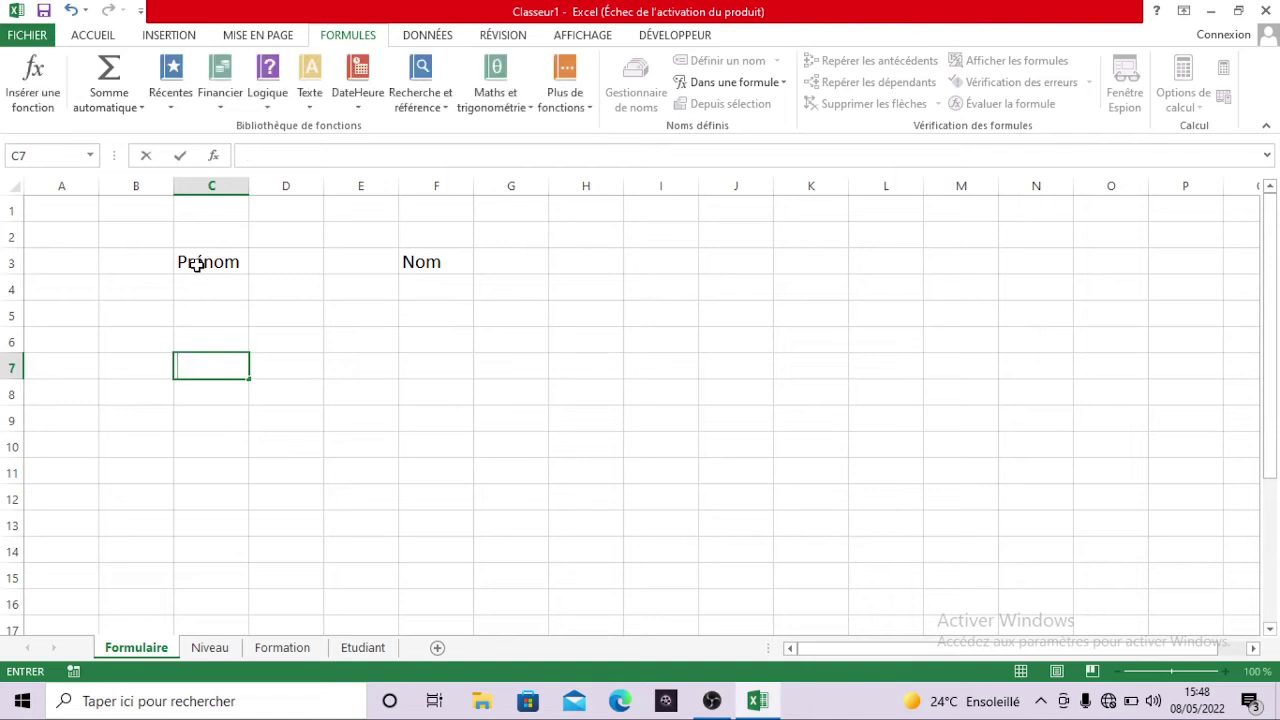
type("n")
key("BackSpace")
type("orma")
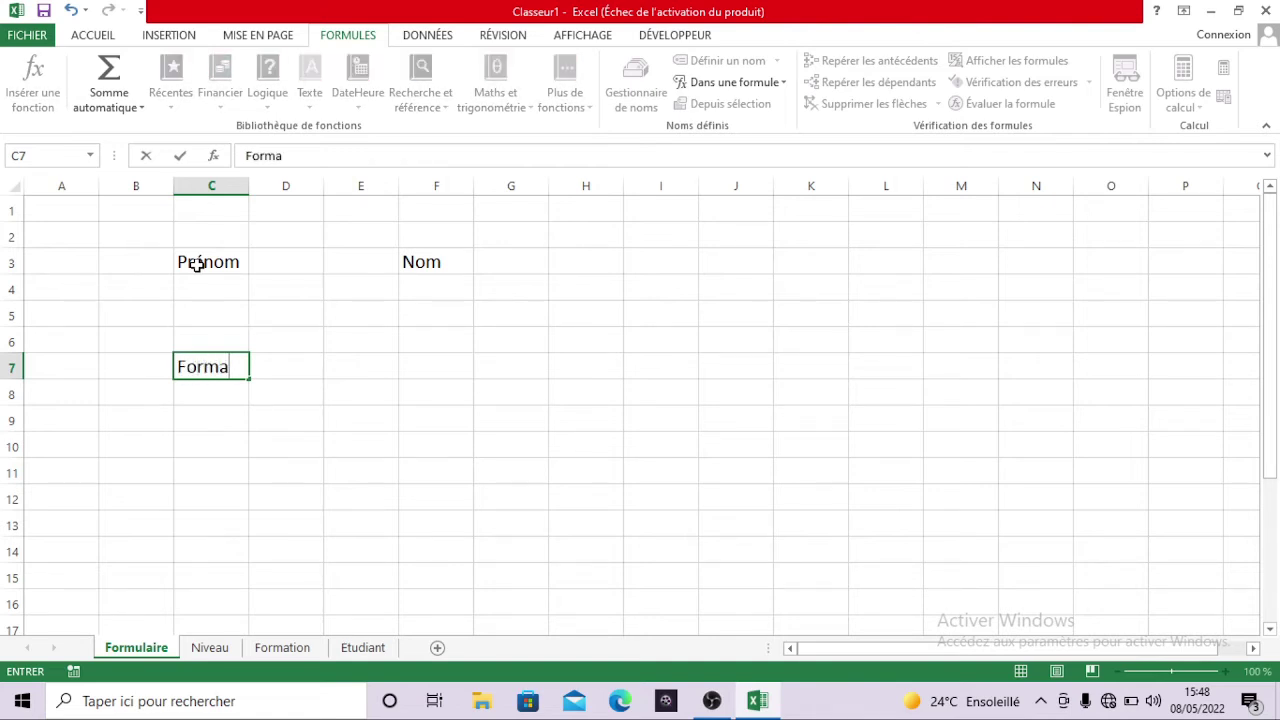
type("tion")
key("Return")
key("Return")
key("Return")
key("Return")
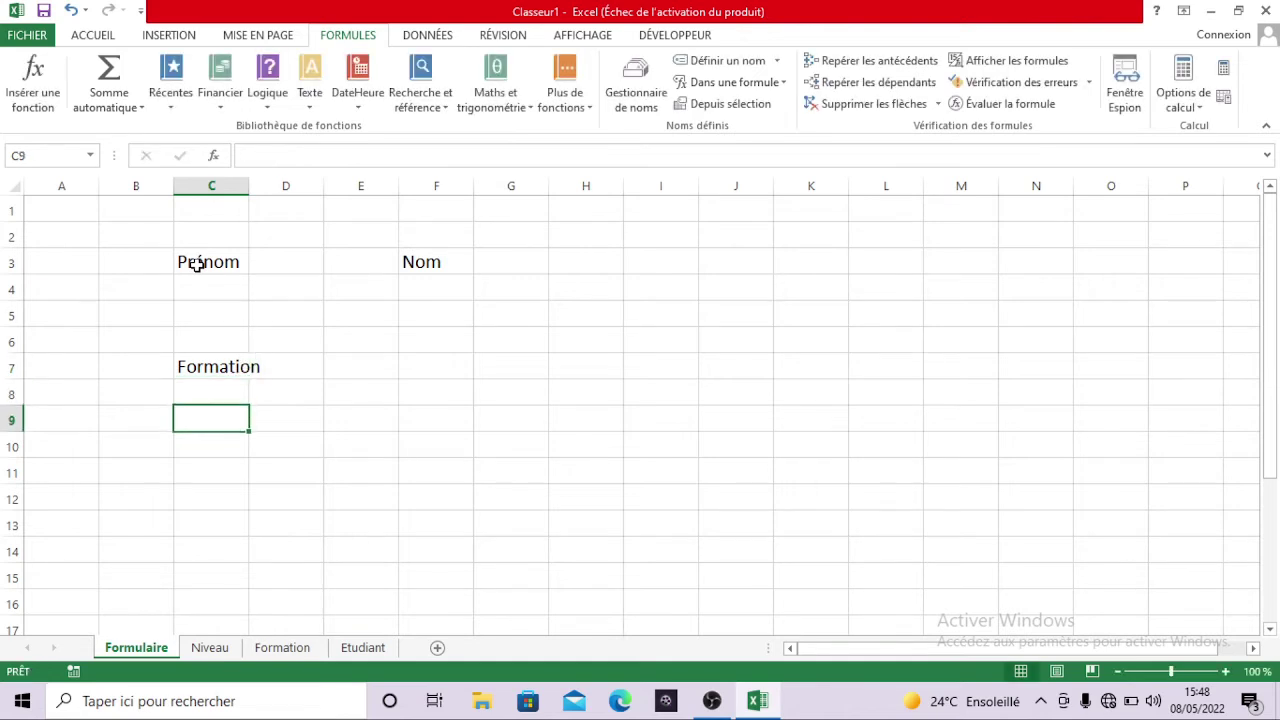
type("N")
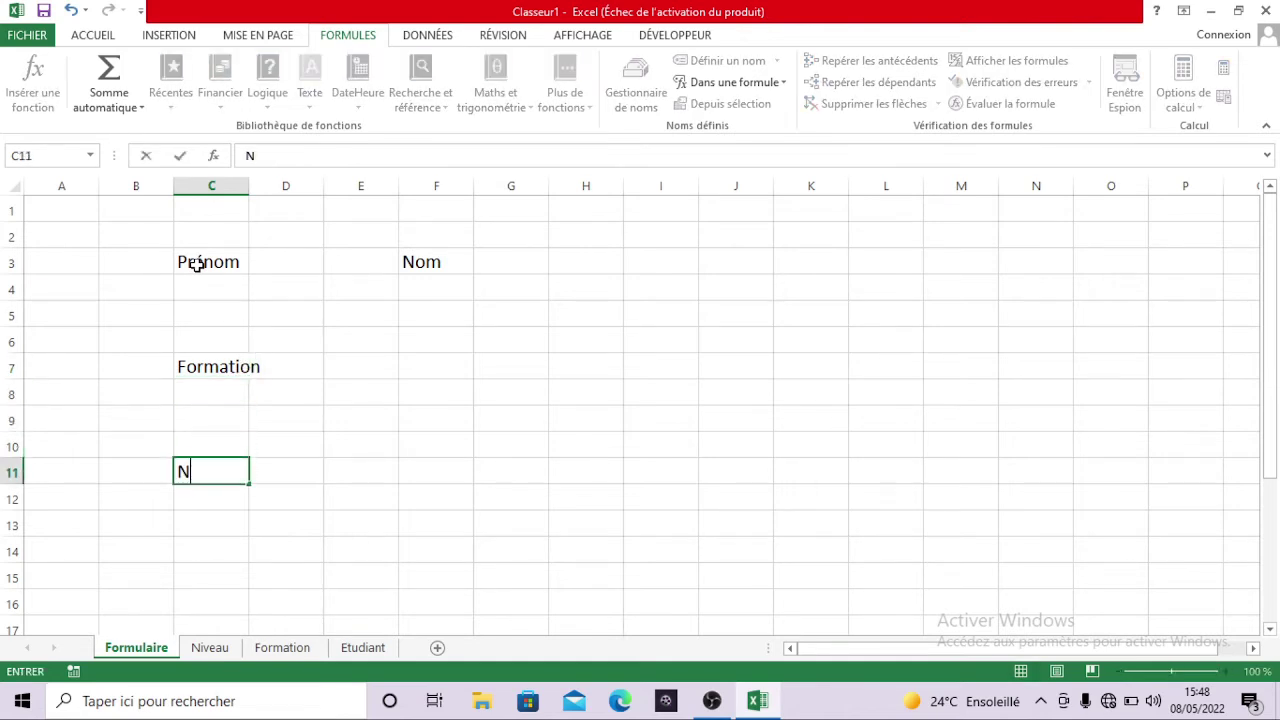
type("ive")
key("Return")
key("Return")
key("Return")
key("Return")
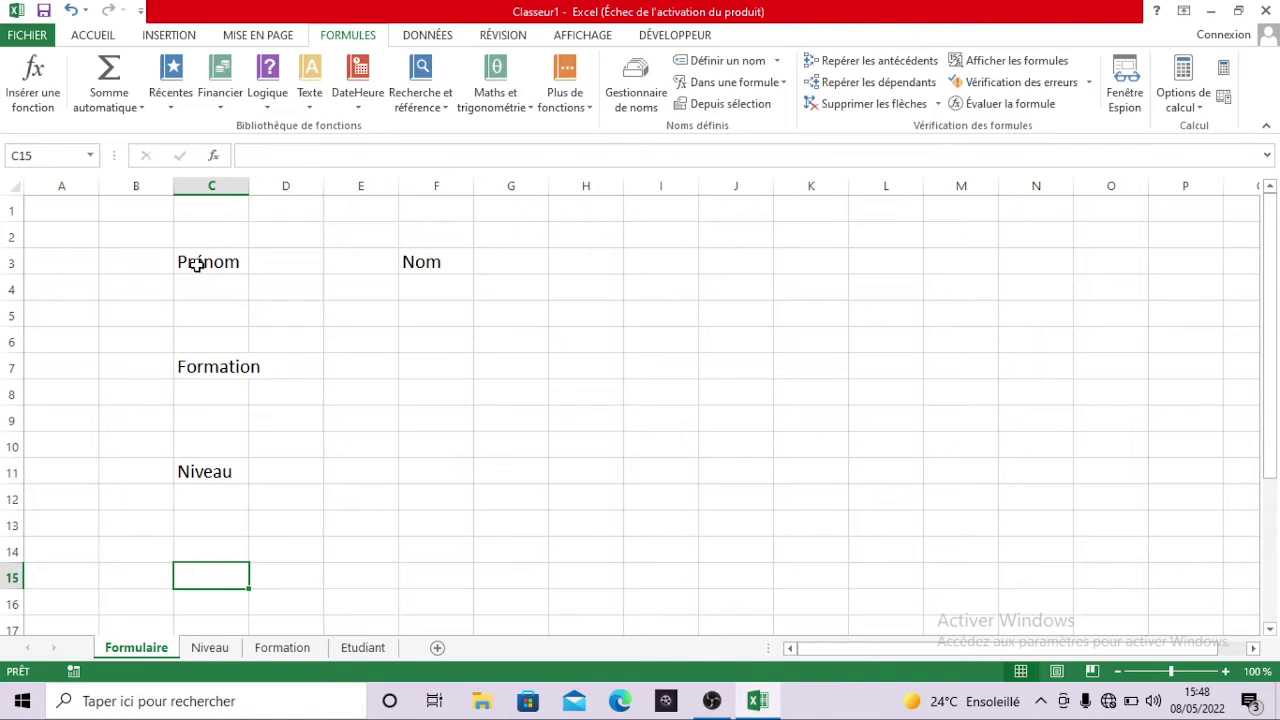
type("Dat")
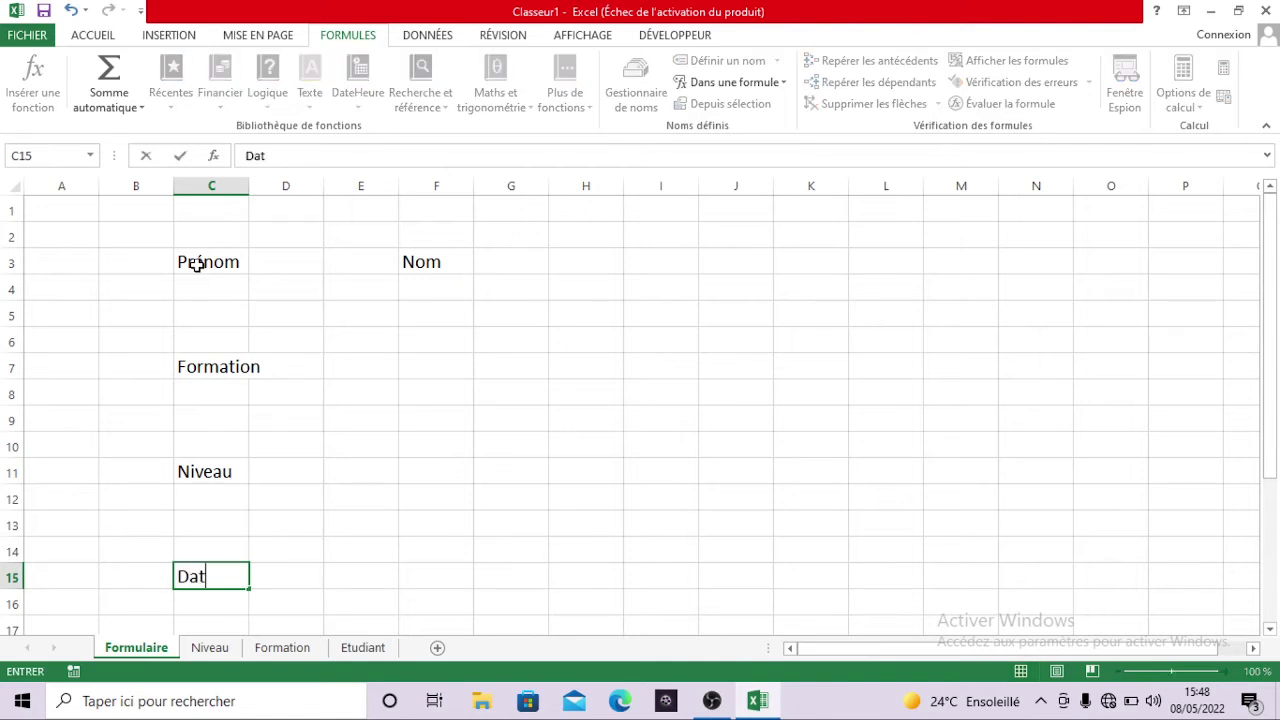
type("e Nais")
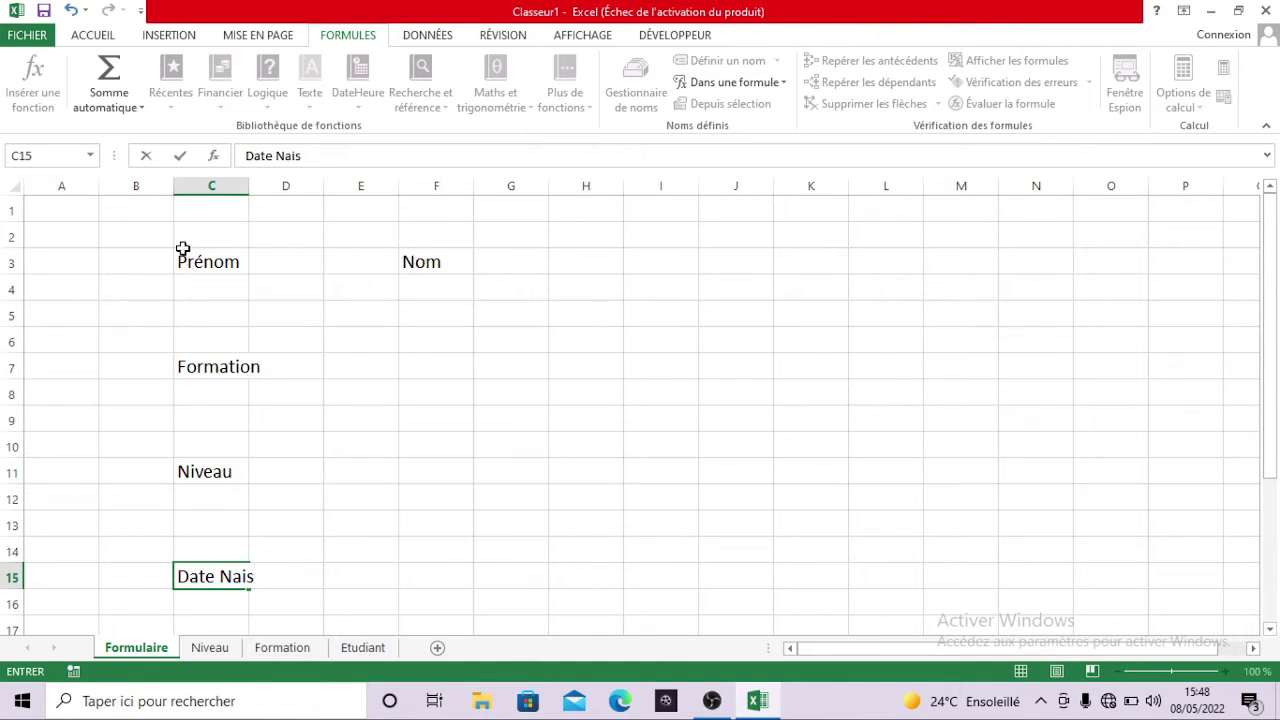
left_click_drag(181, 261, 505, 461)
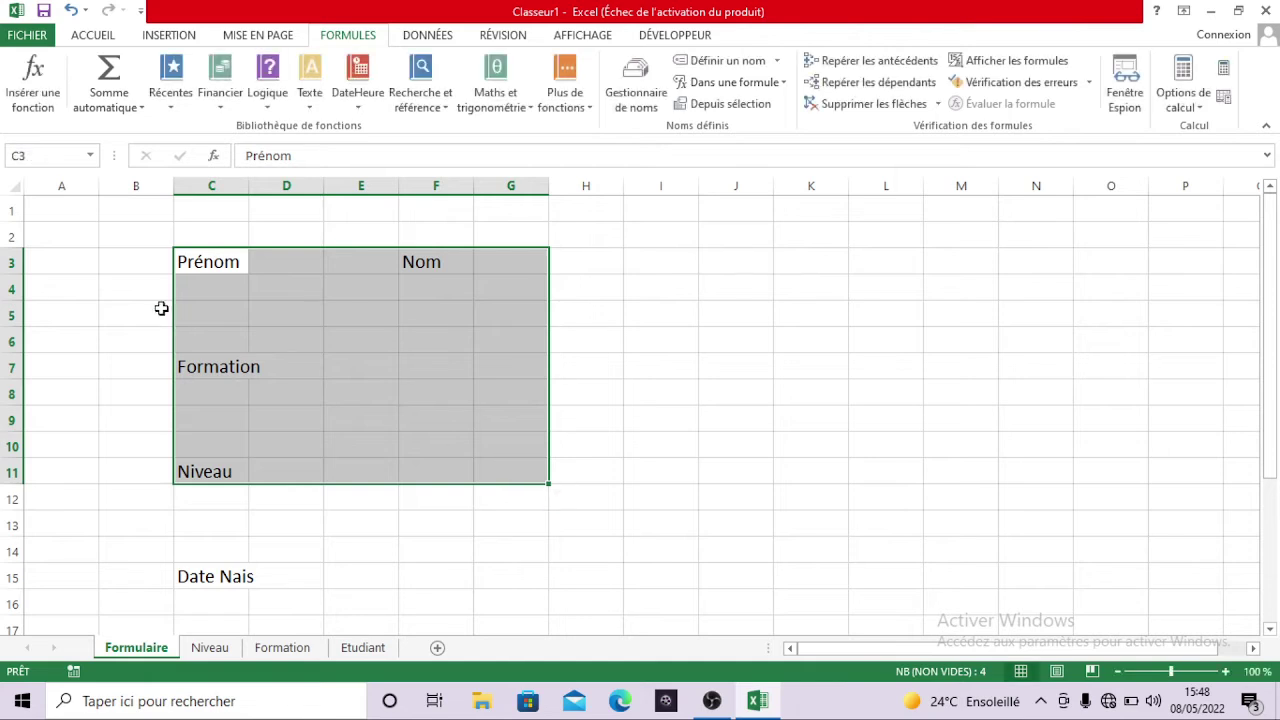
- Fill the form block B3:G17 with a grey-blue background
left_click_drag(136, 270, 537, 623)
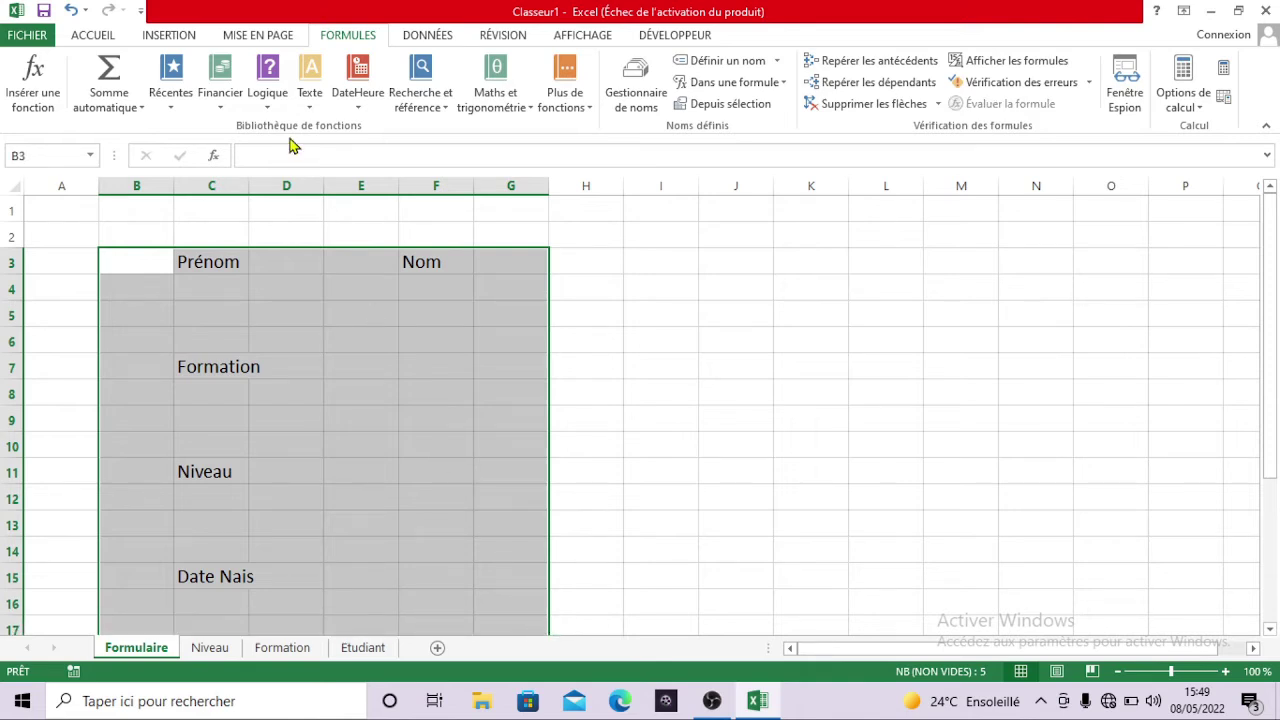
left_click(103, 36)
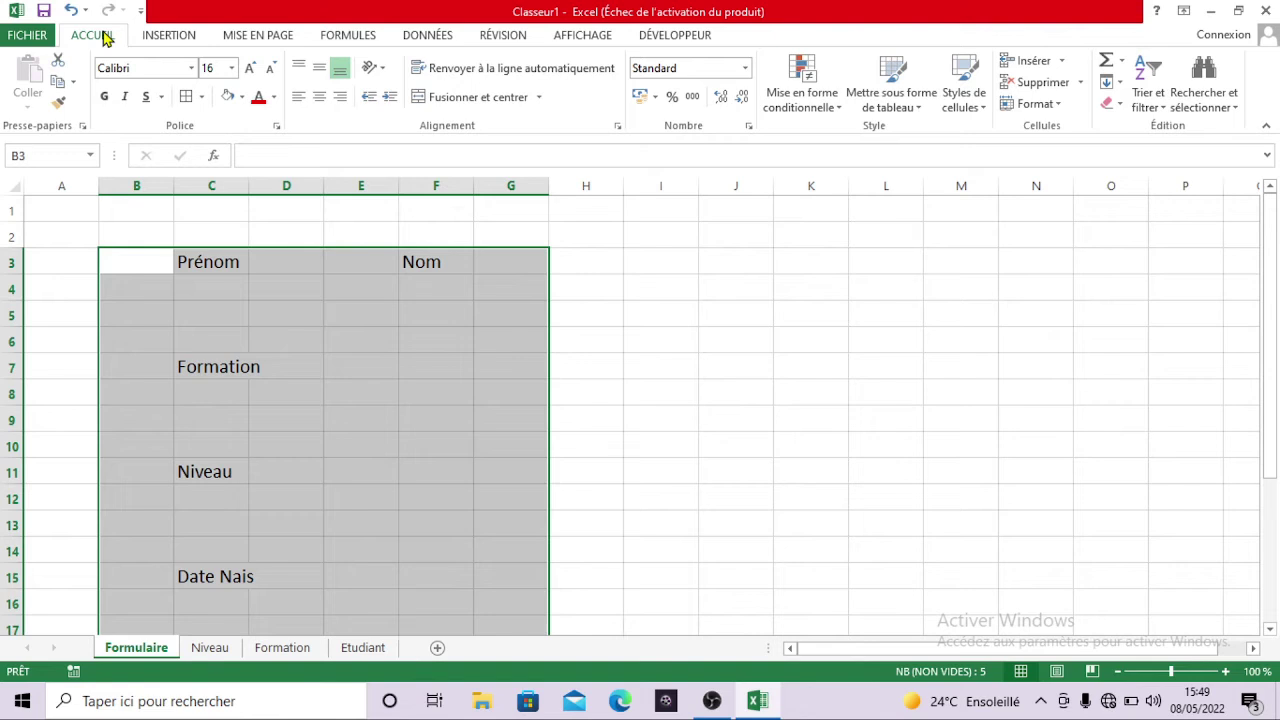
left_click(241, 97)
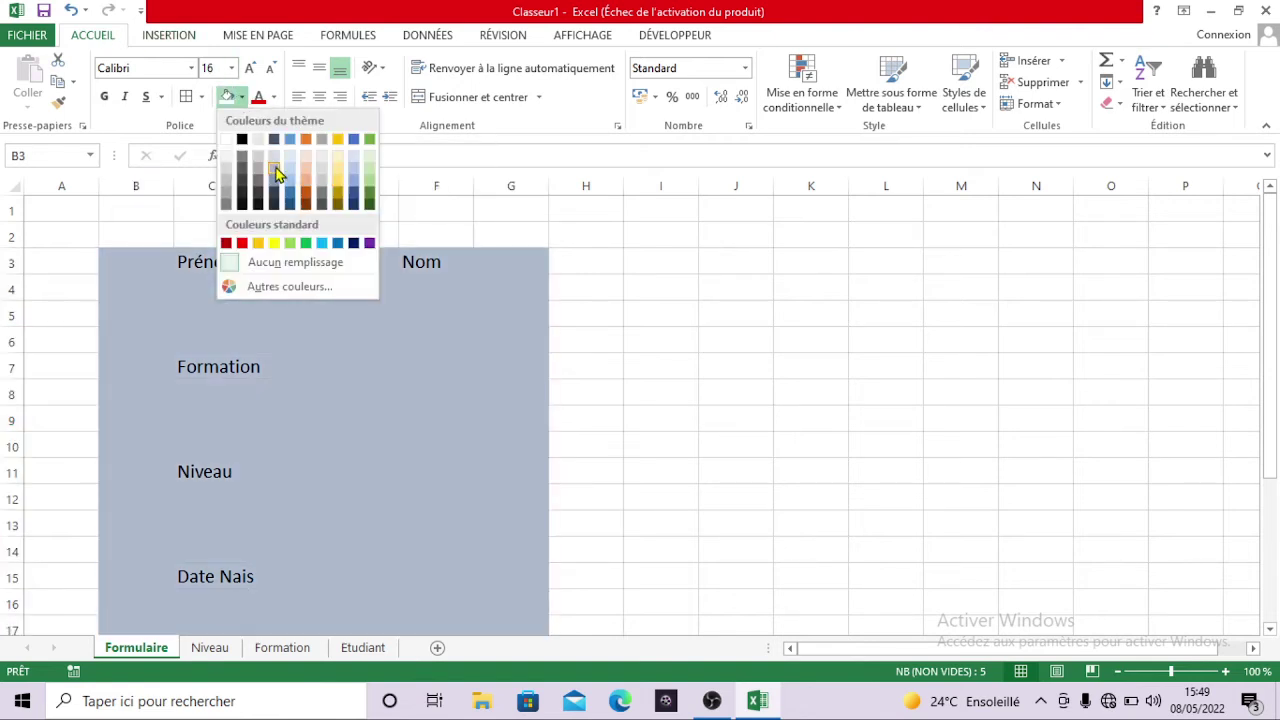
left_click(276, 172)
left_click(620, 331)
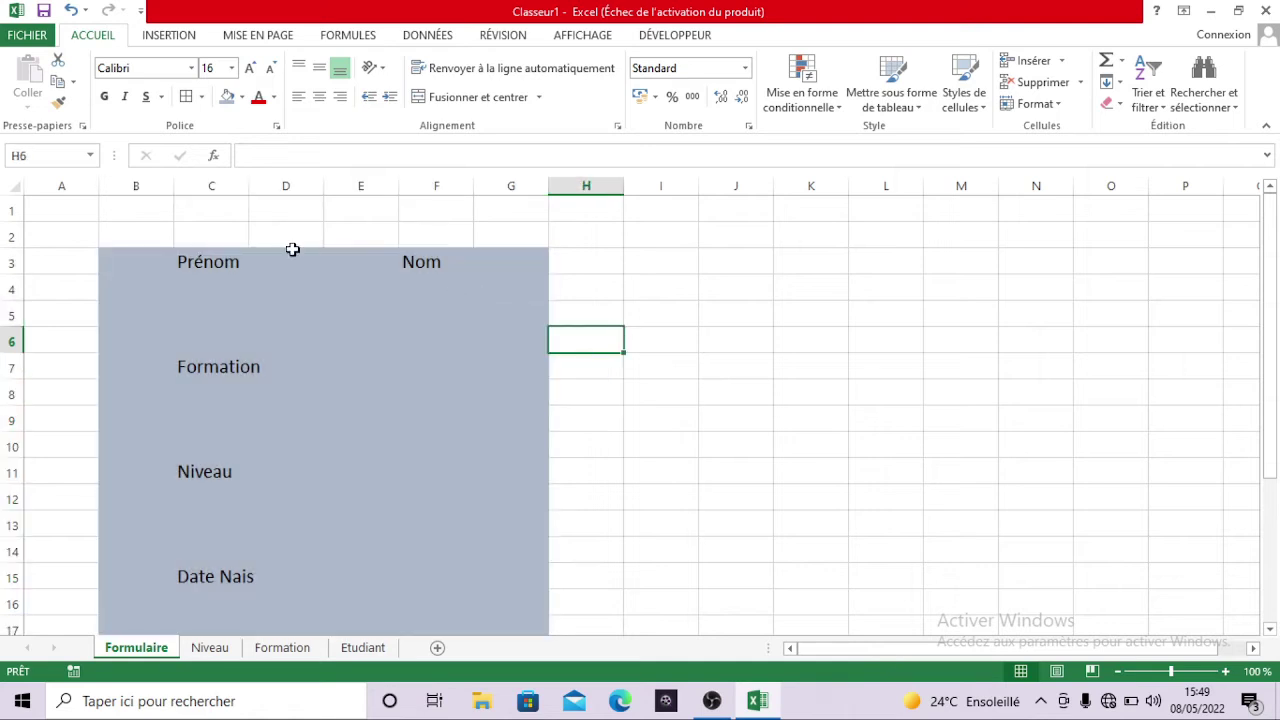
- Fill the header row B2:G2 with dark blue
left_click_drag(122, 234, 516, 248)
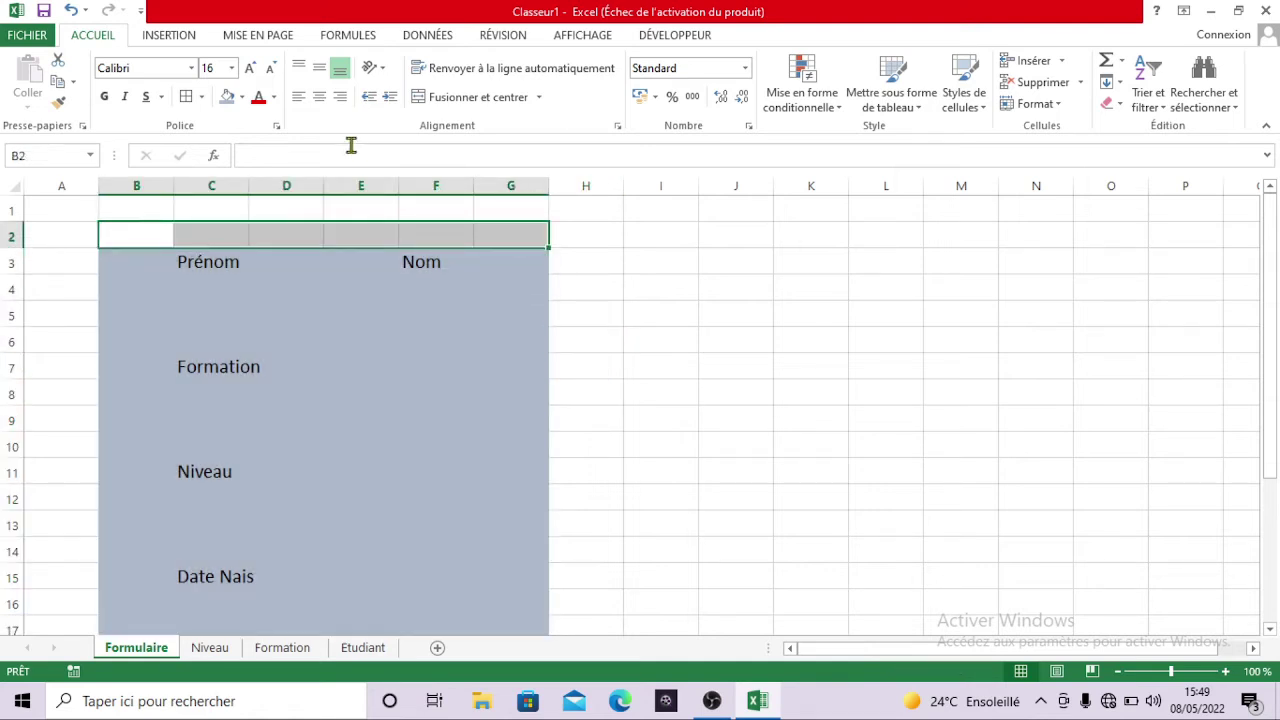
left_click(242, 97)
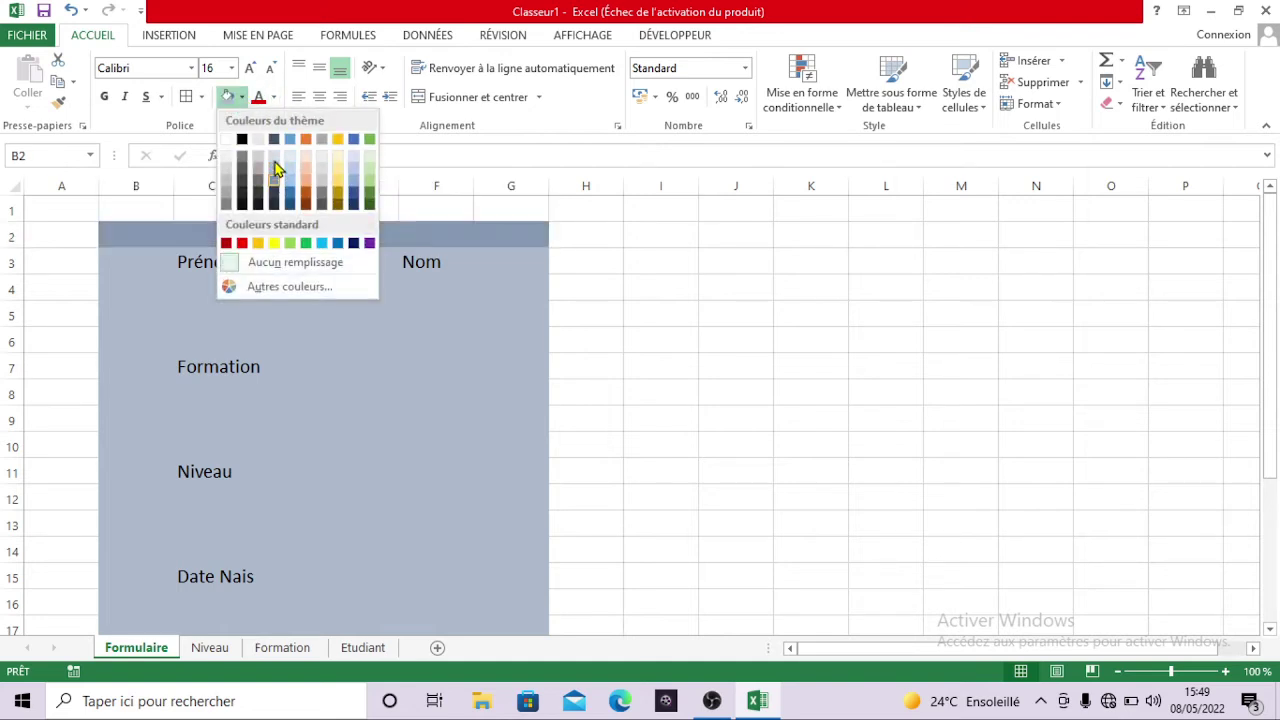
left_click(358, 199)
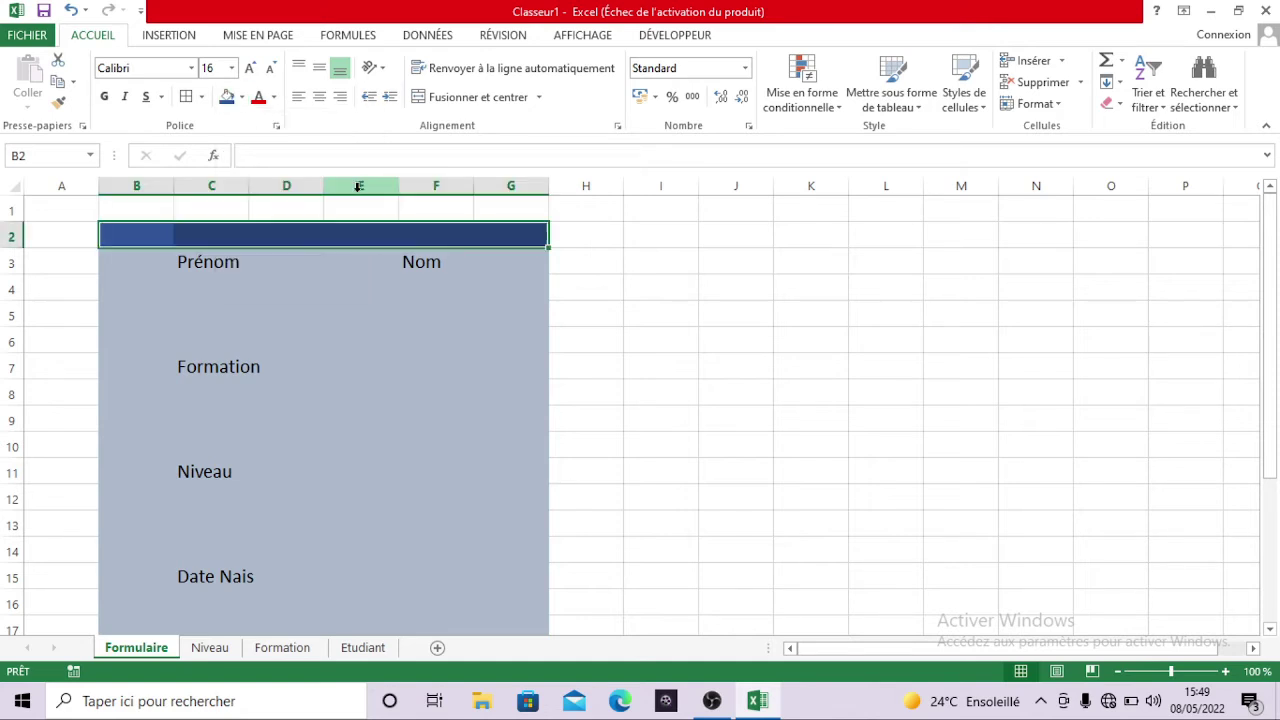
left_click(344, 240)
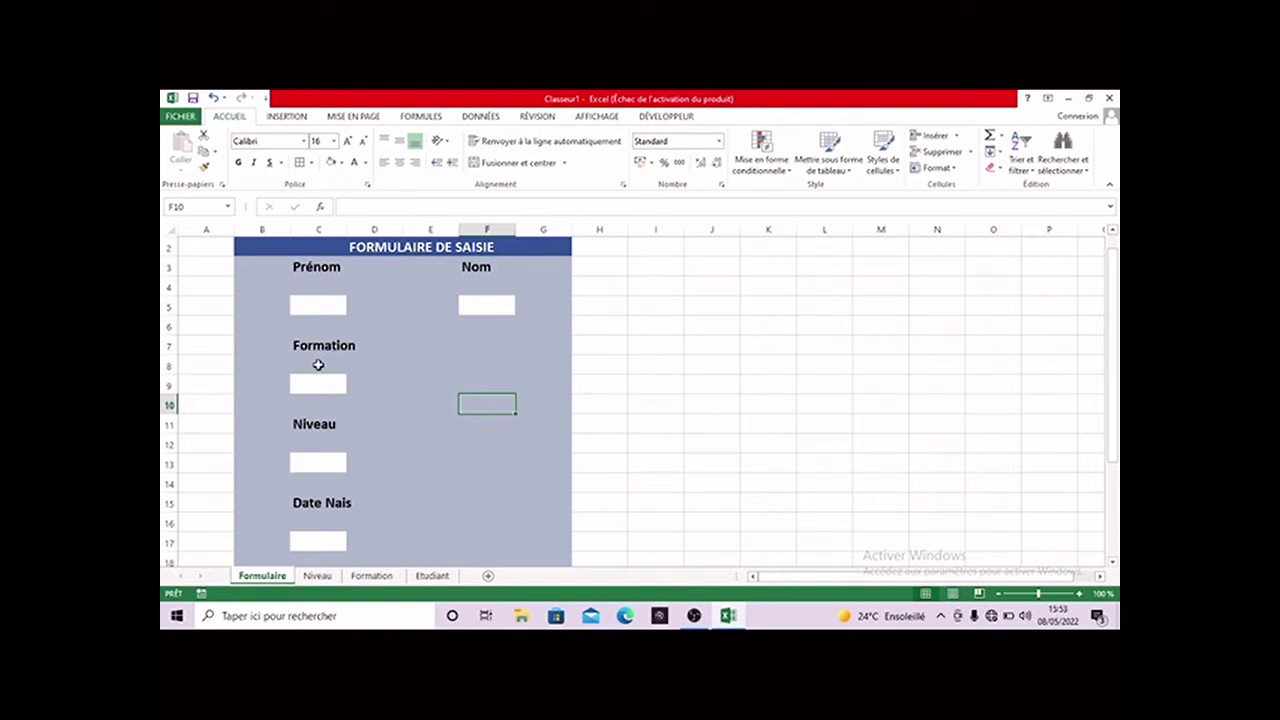
left_click(324, 377)
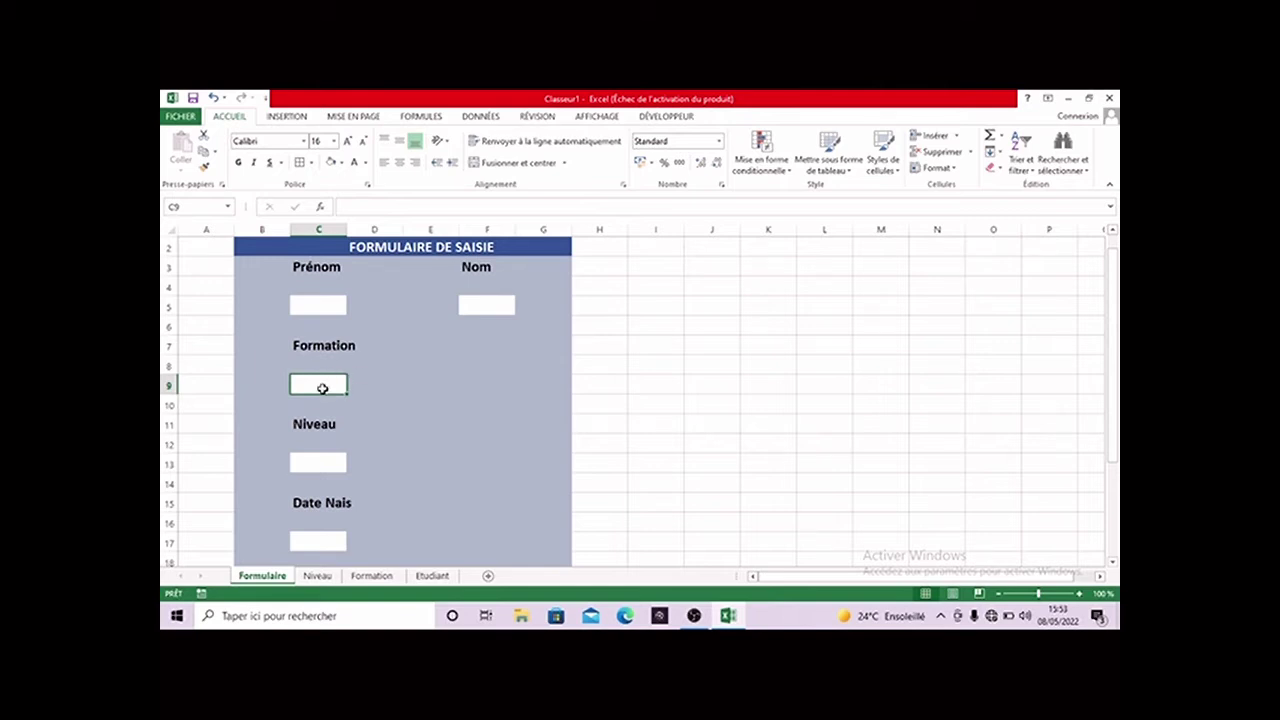
left_click(489, 118)
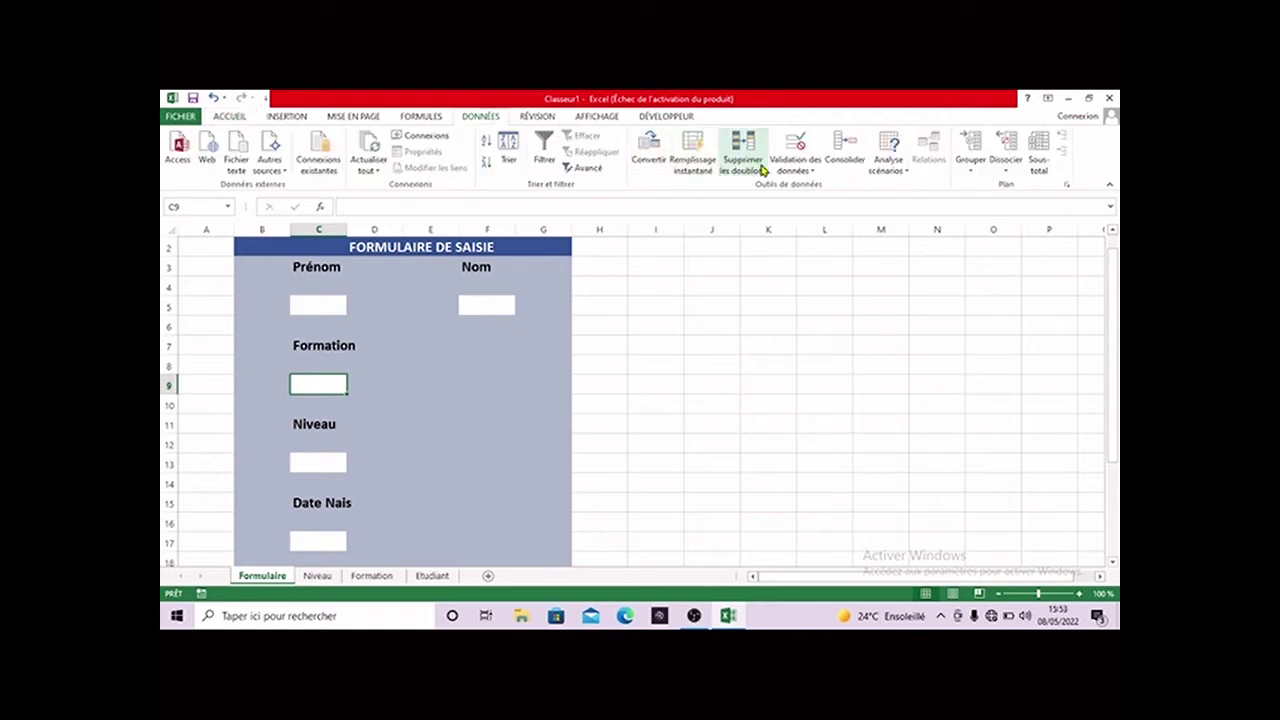
- Give C9 a Liste validation sourced from the named range Formation, then check its dropdown
left_click(813, 172)
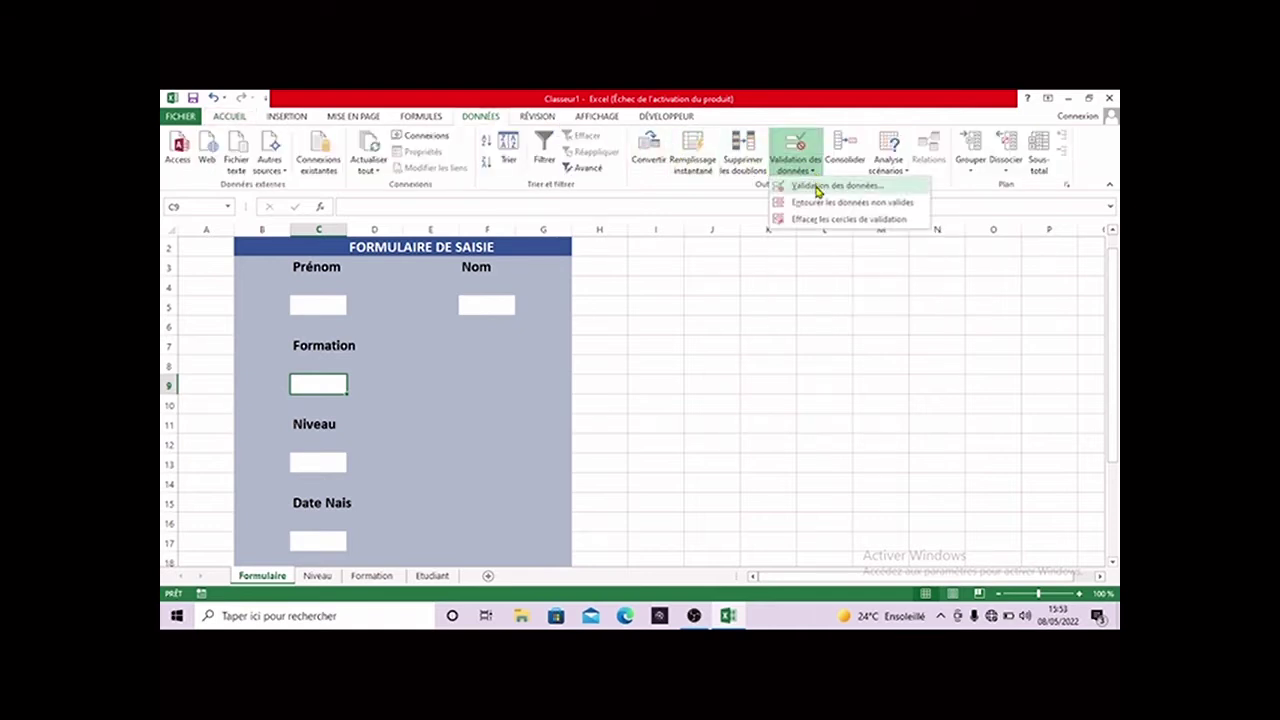
left_click(816, 190)
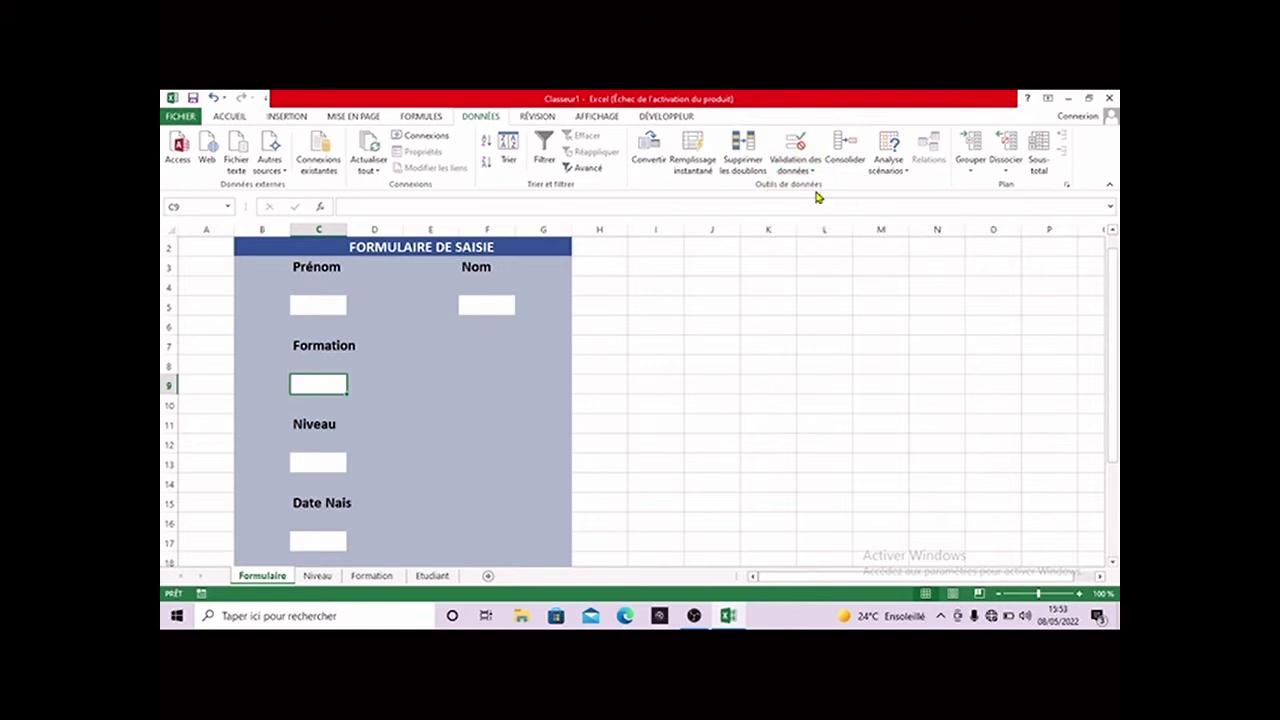
left_click(490, 400)
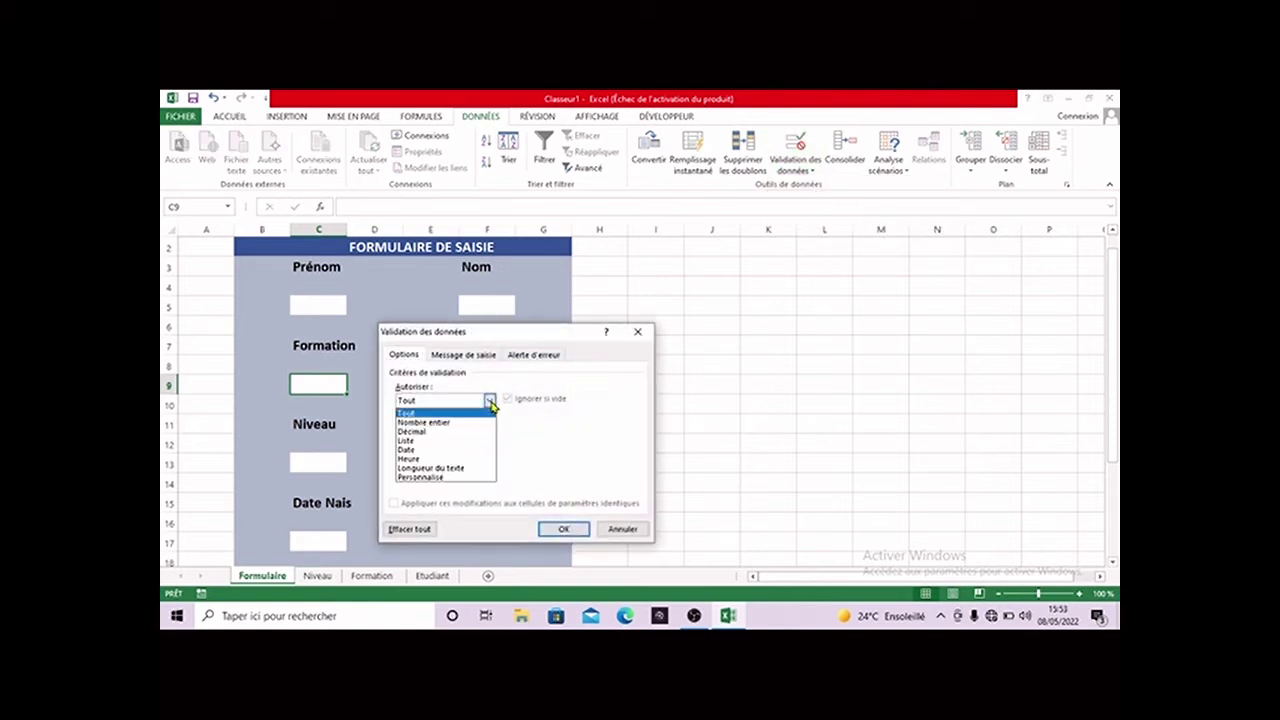
left_click(450, 438)
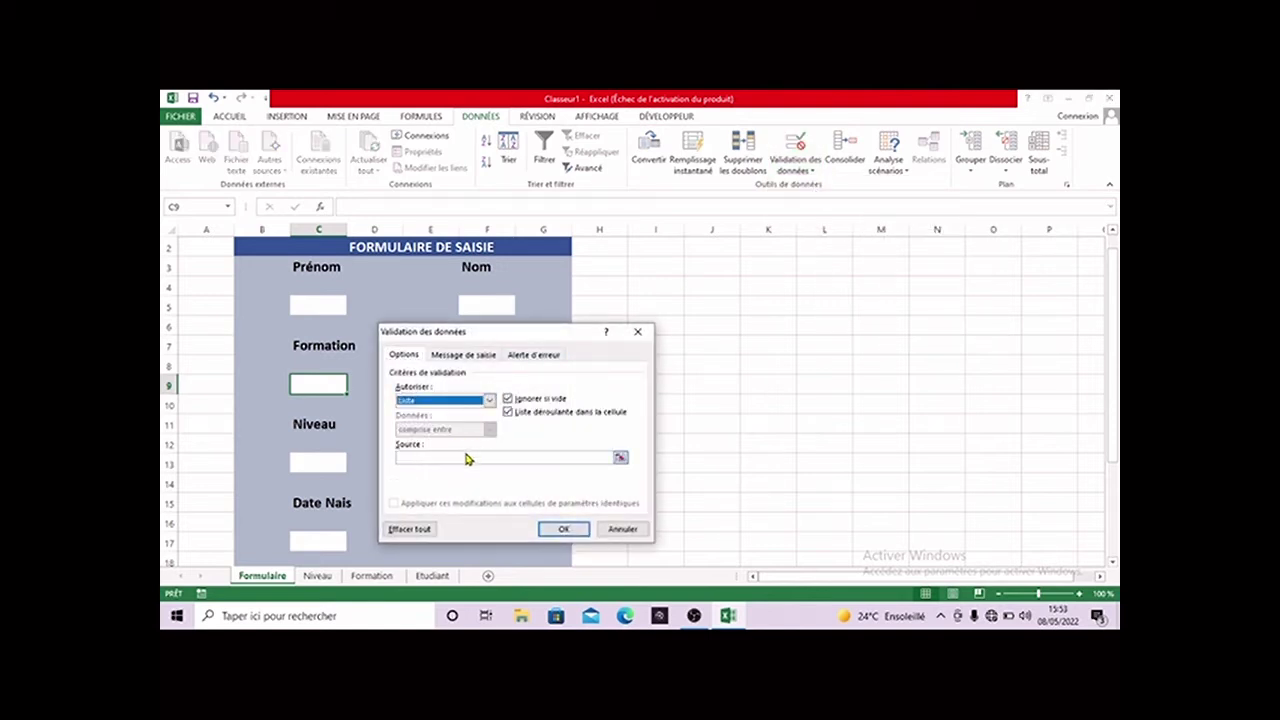
left_click(466, 458)
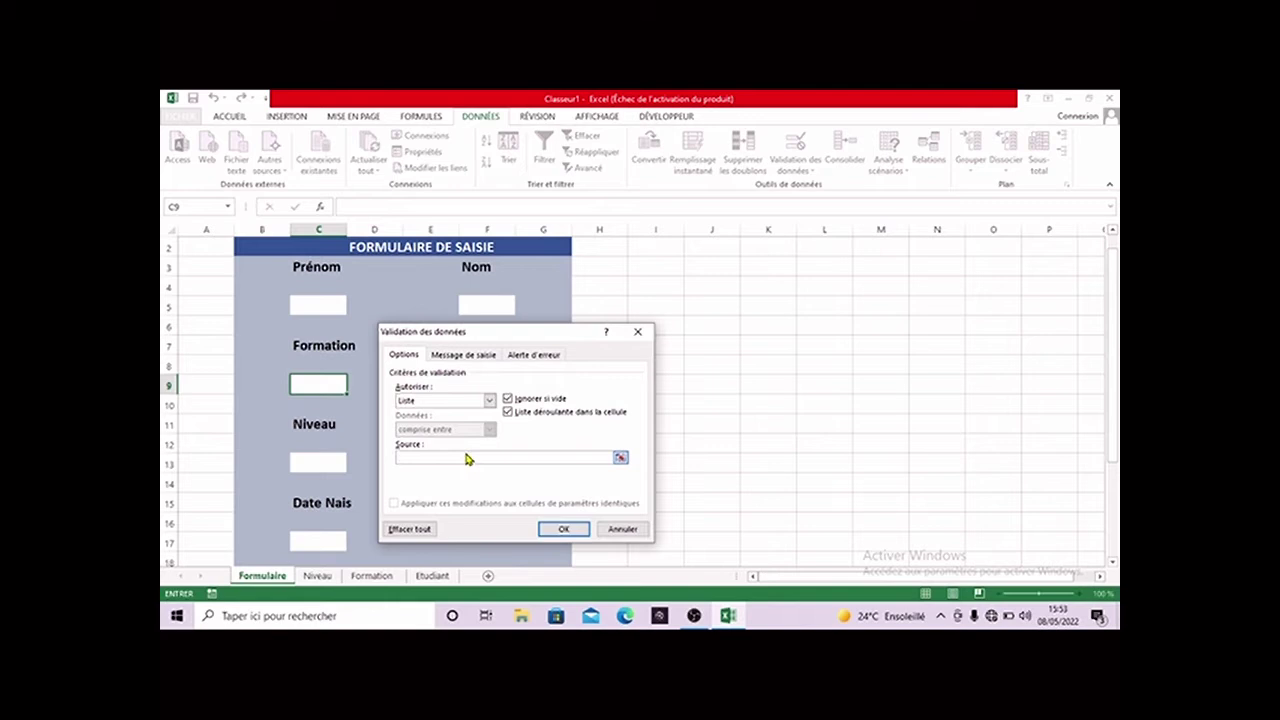
key("XF86AudioRaiseVolume")
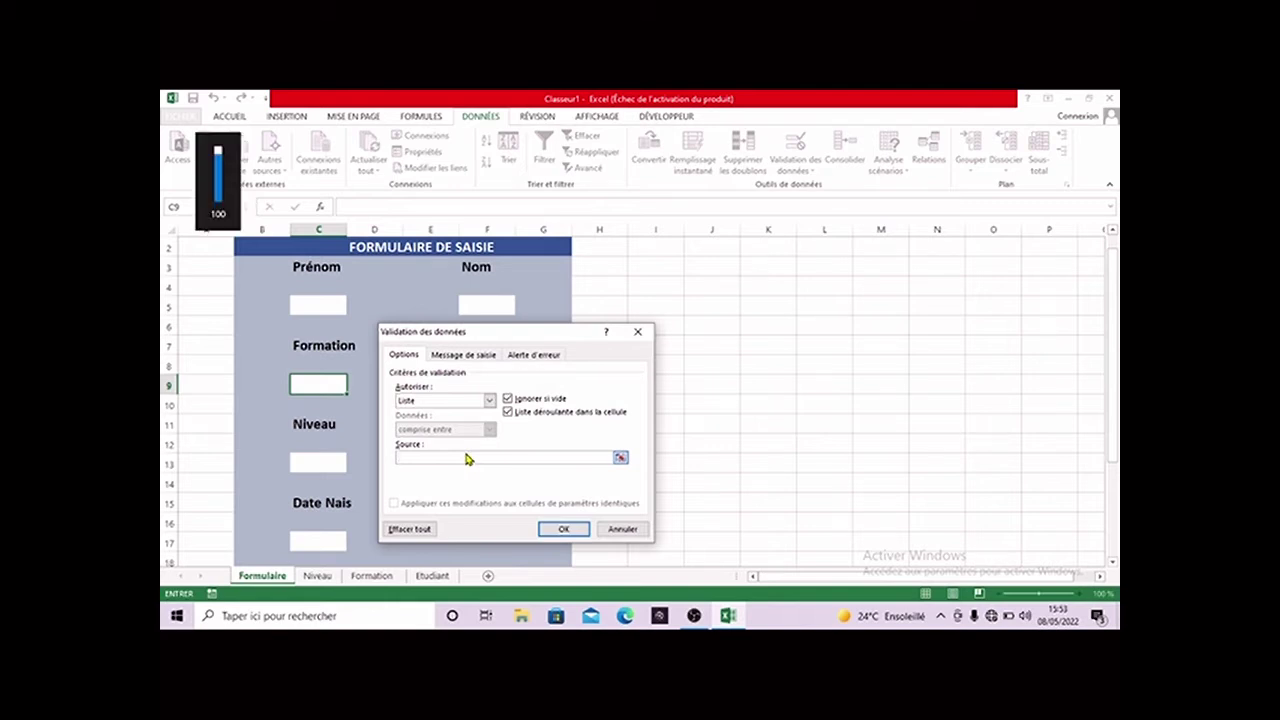
key("F3")
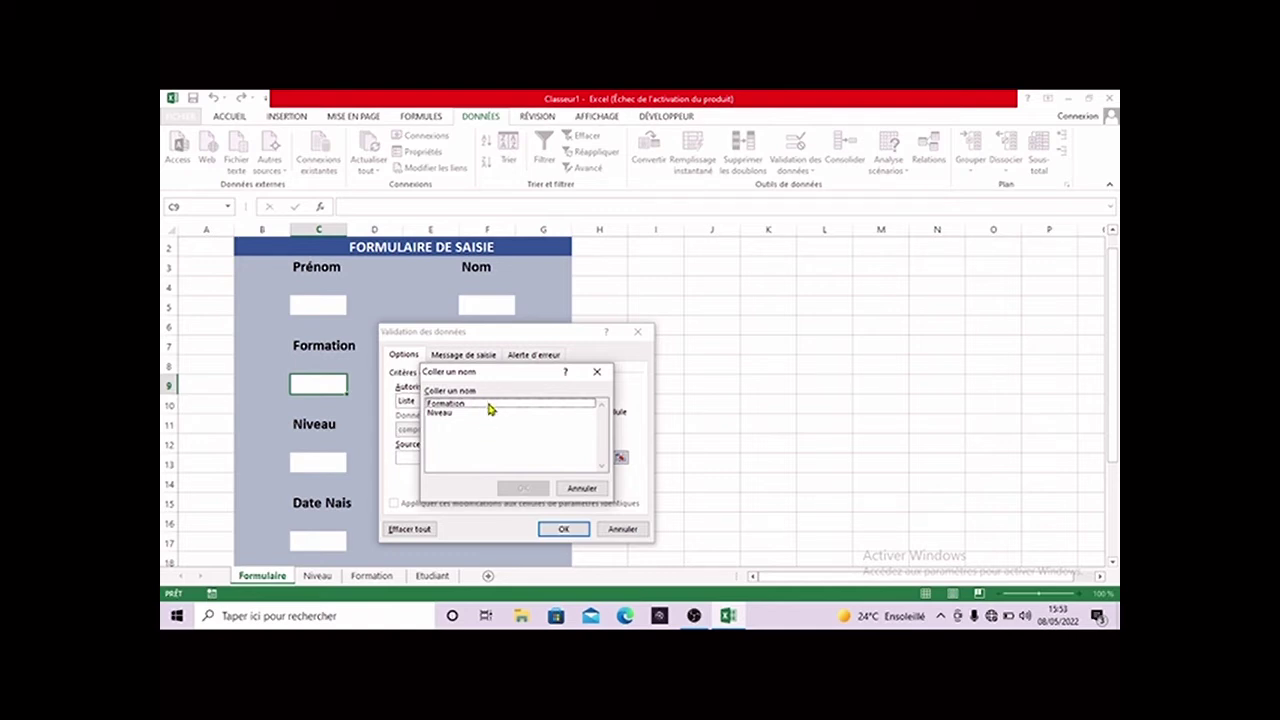
left_click(490, 406)
left_click(523, 488)
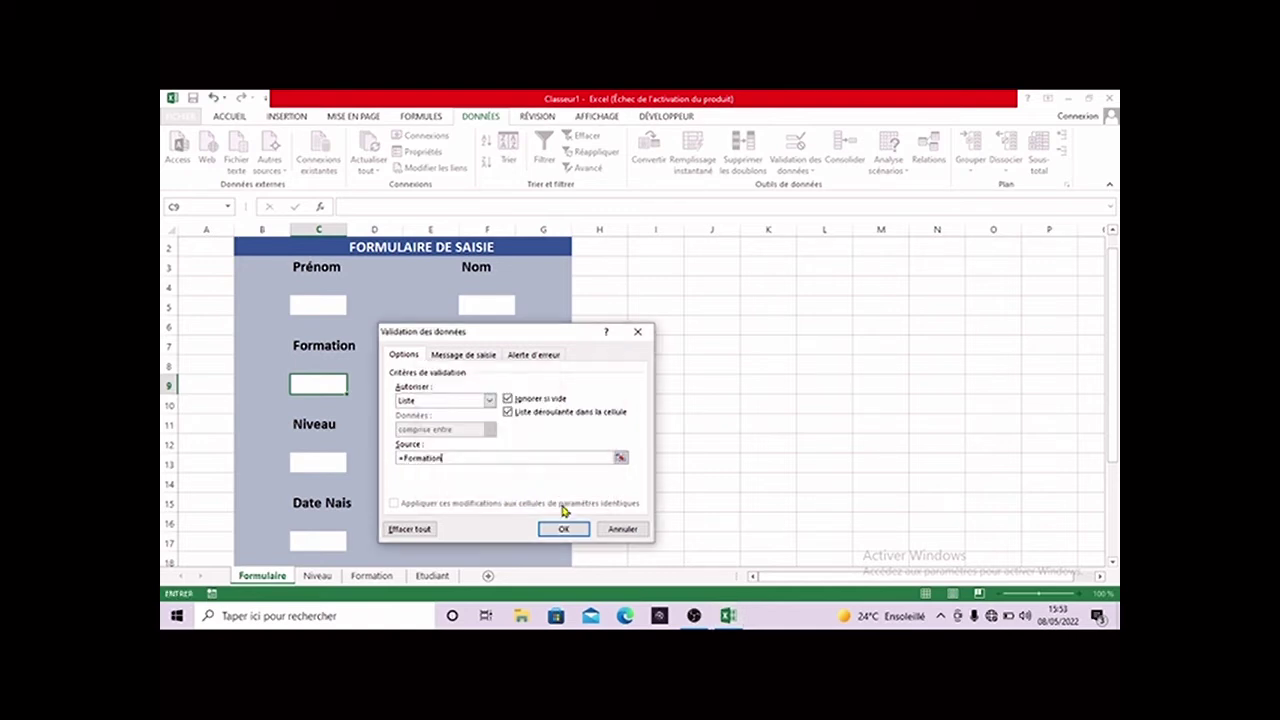
left_click(564, 528)
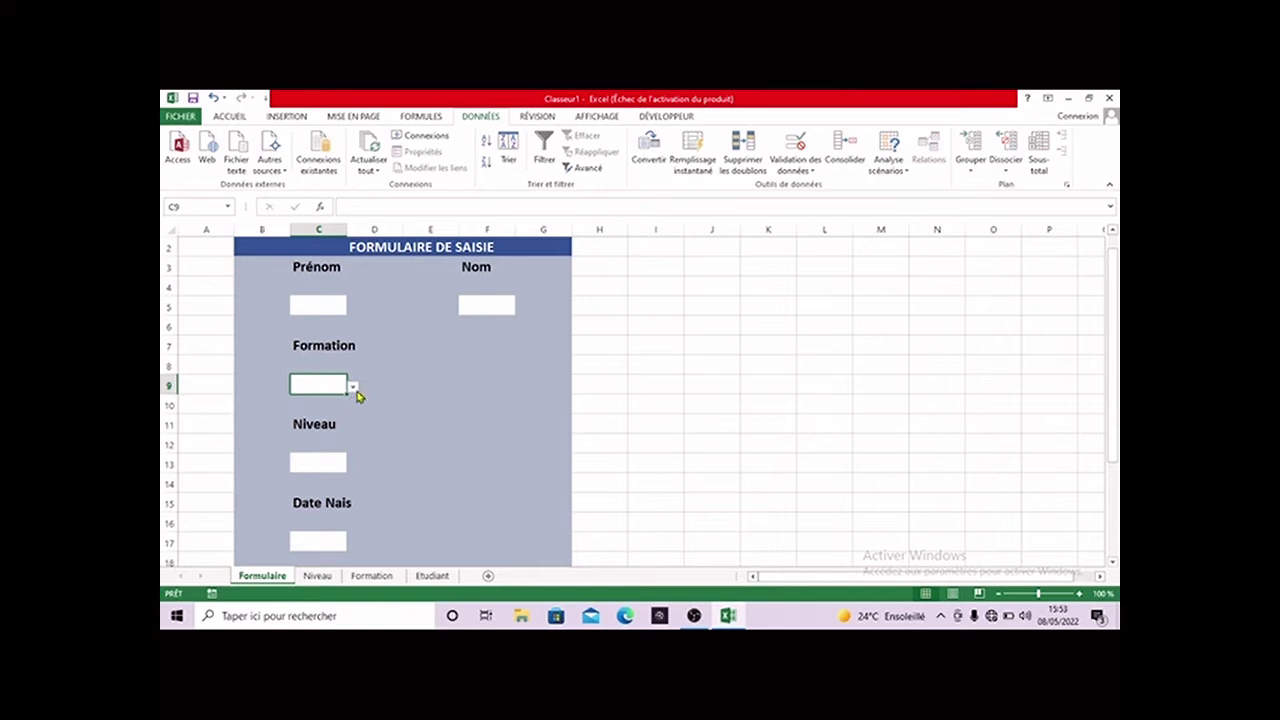
left_click(353, 388)
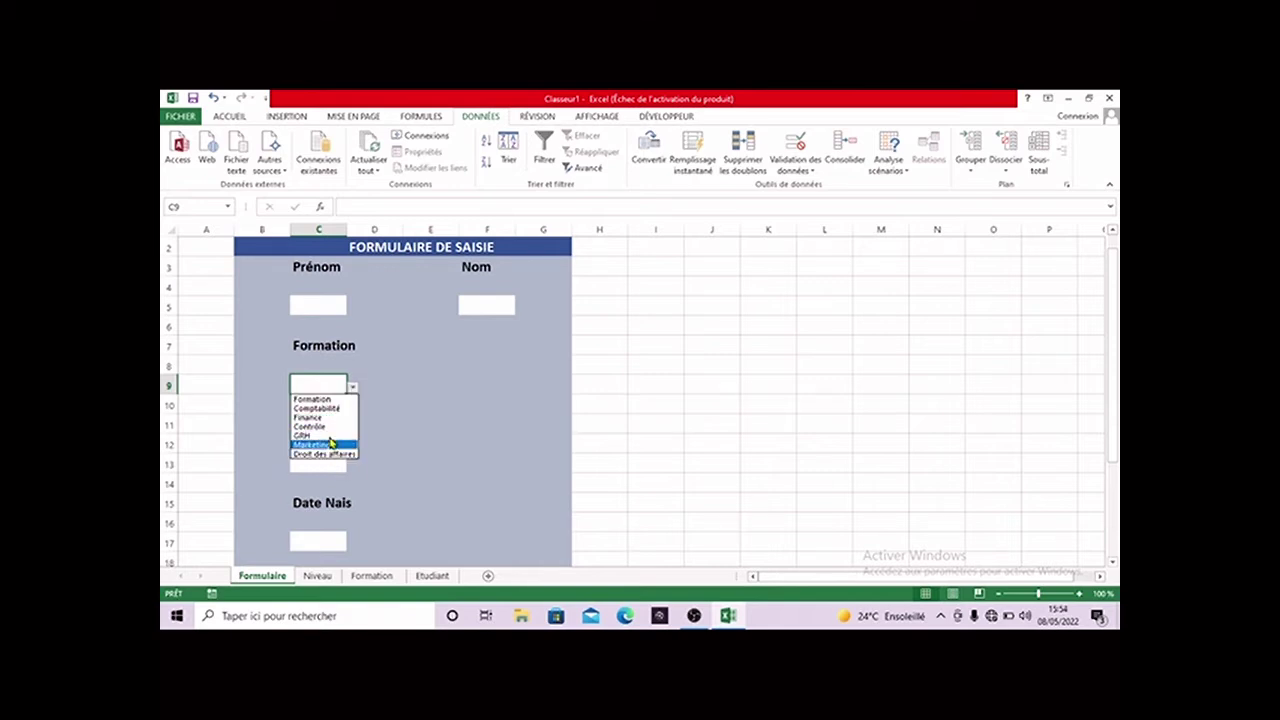
left_click(345, 387)
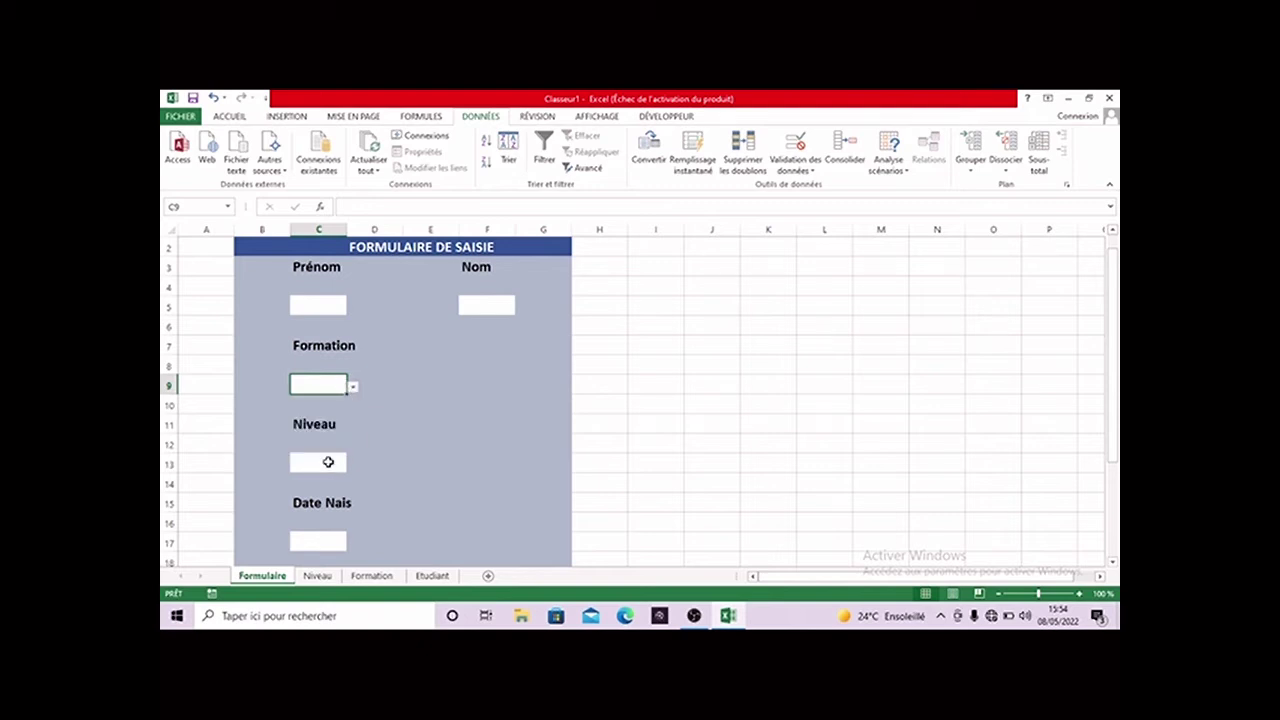
- Restrict C13 to a Liste validation with Source =Niveau, then select C17
left_click(328, 462)
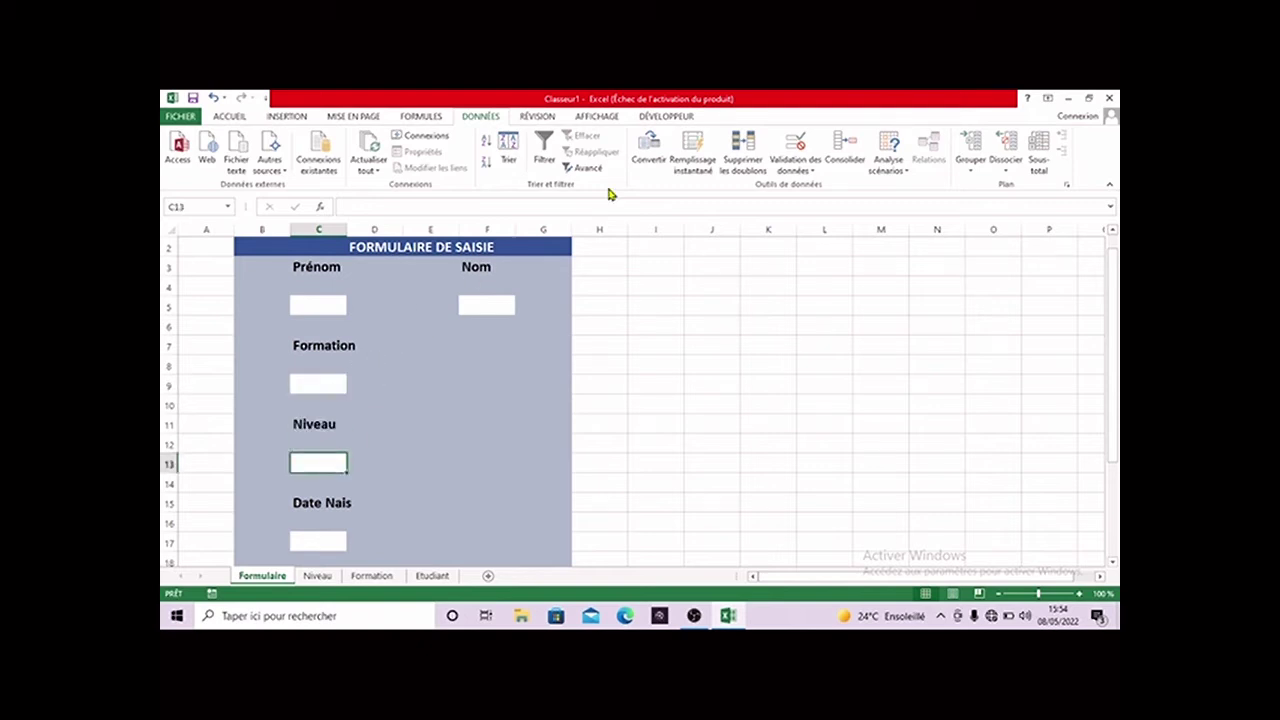
left_click(812, 170)
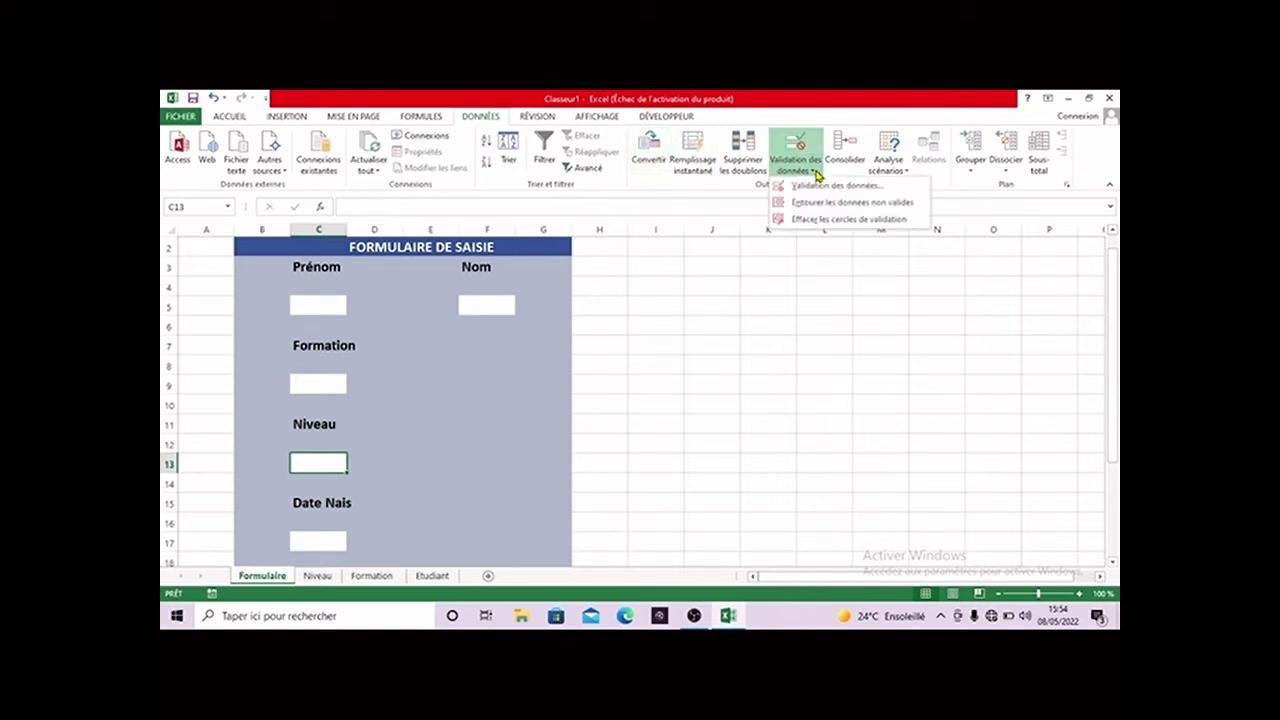
left_click(818, 187)
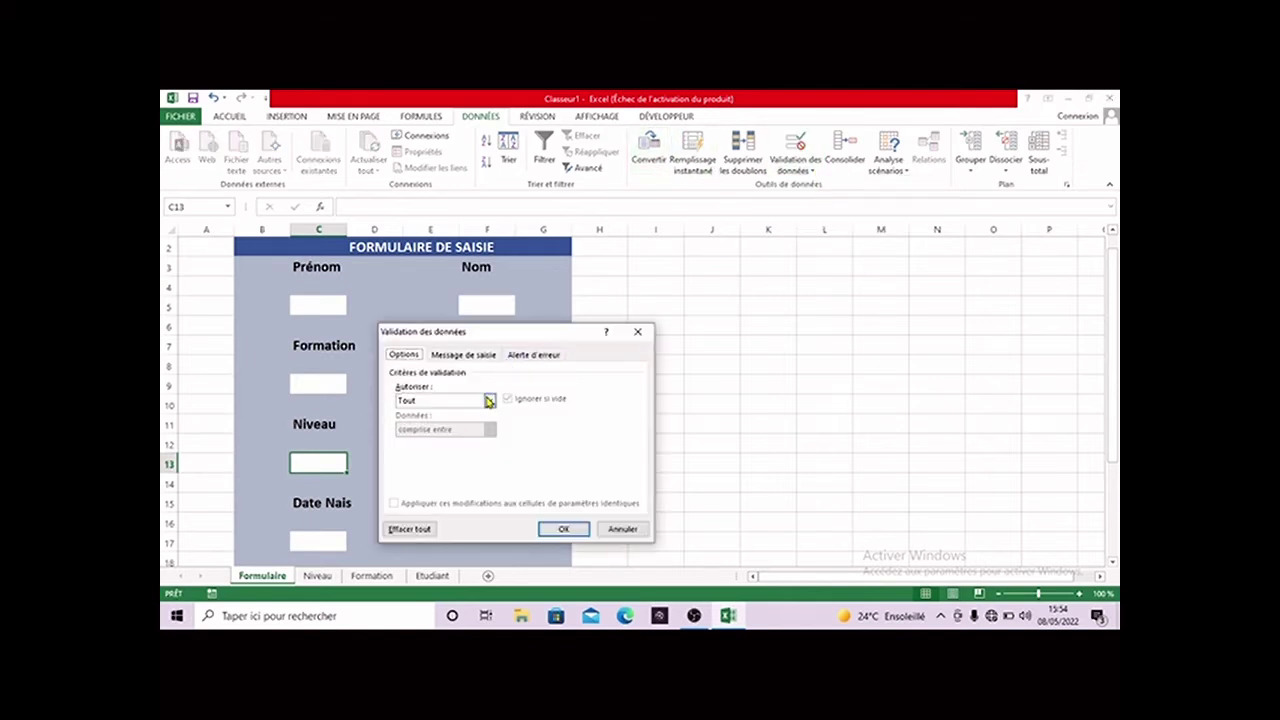
left_click(489, 401)
left_click(446, 440)
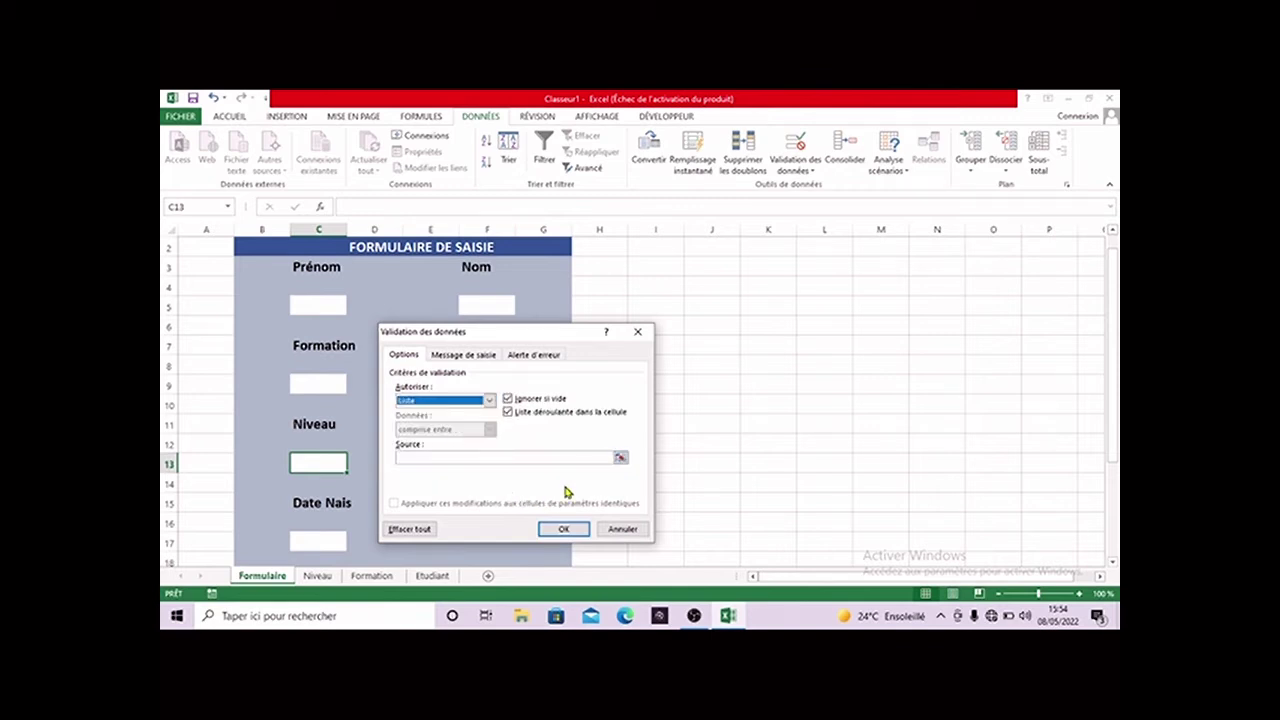
left_click(524, 459)
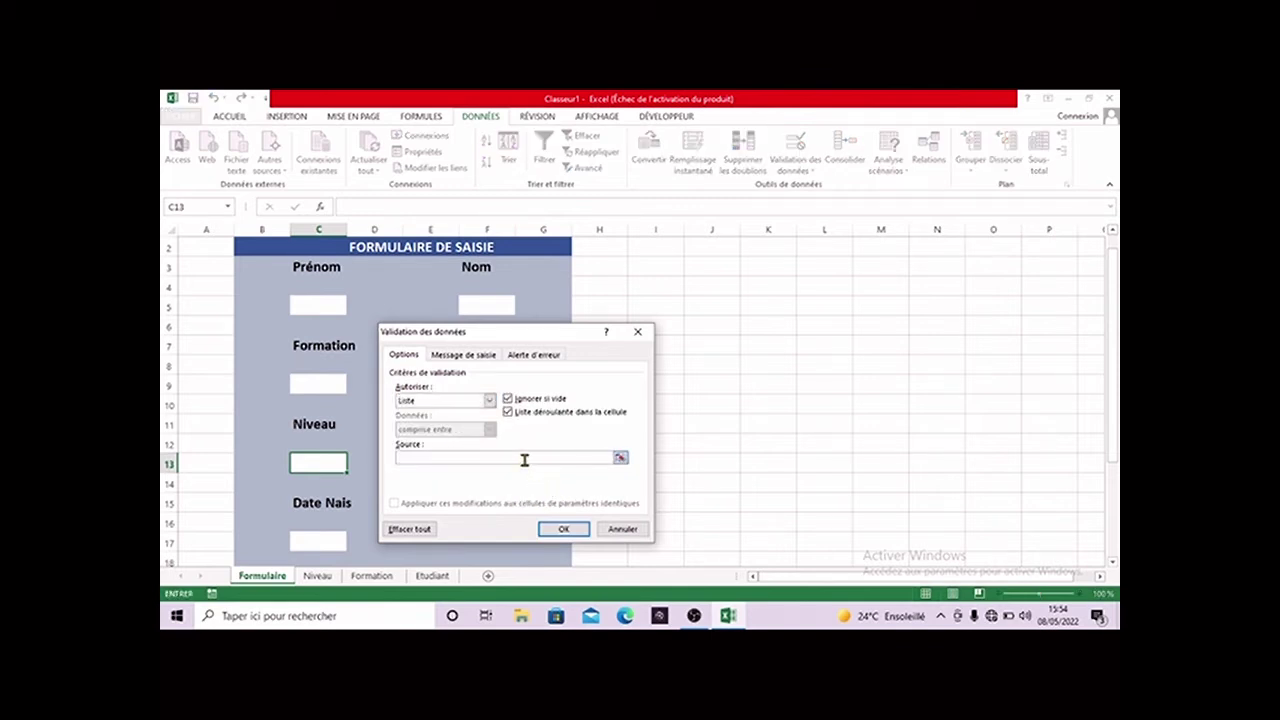
key("F3")
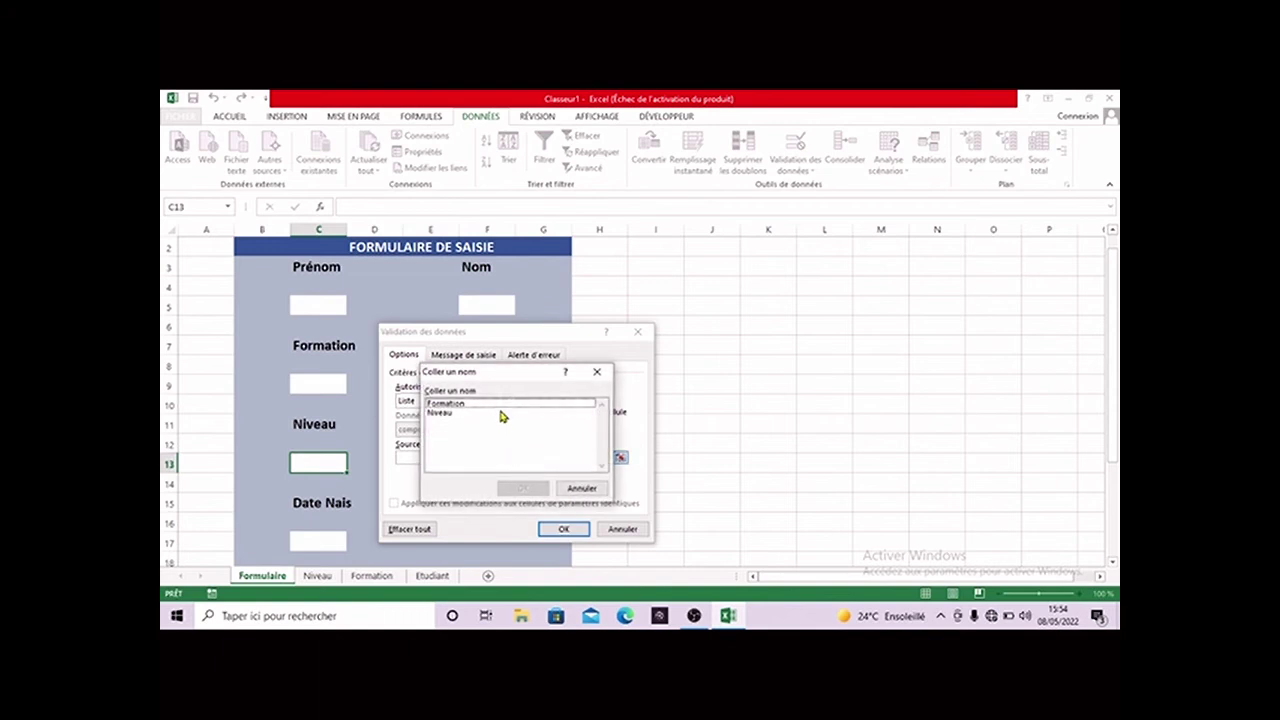
left_click(501, 414)
left_click(516, 489)
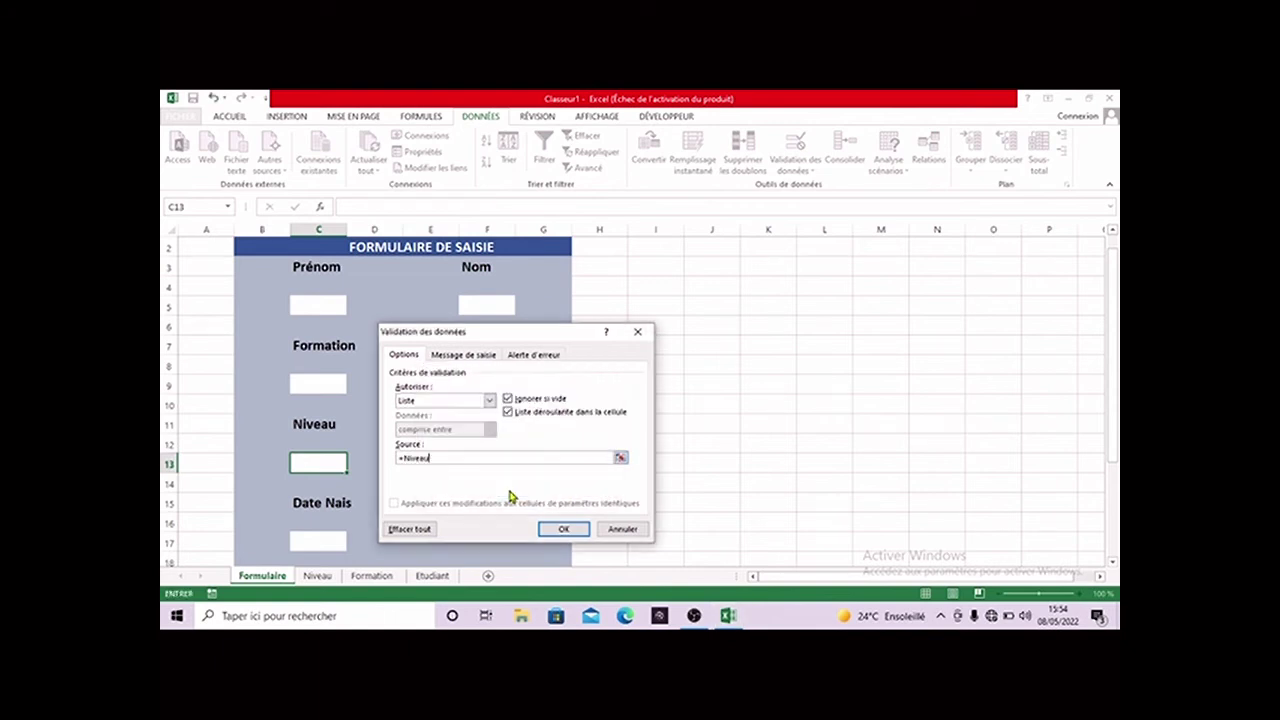
left_click(563, 528)
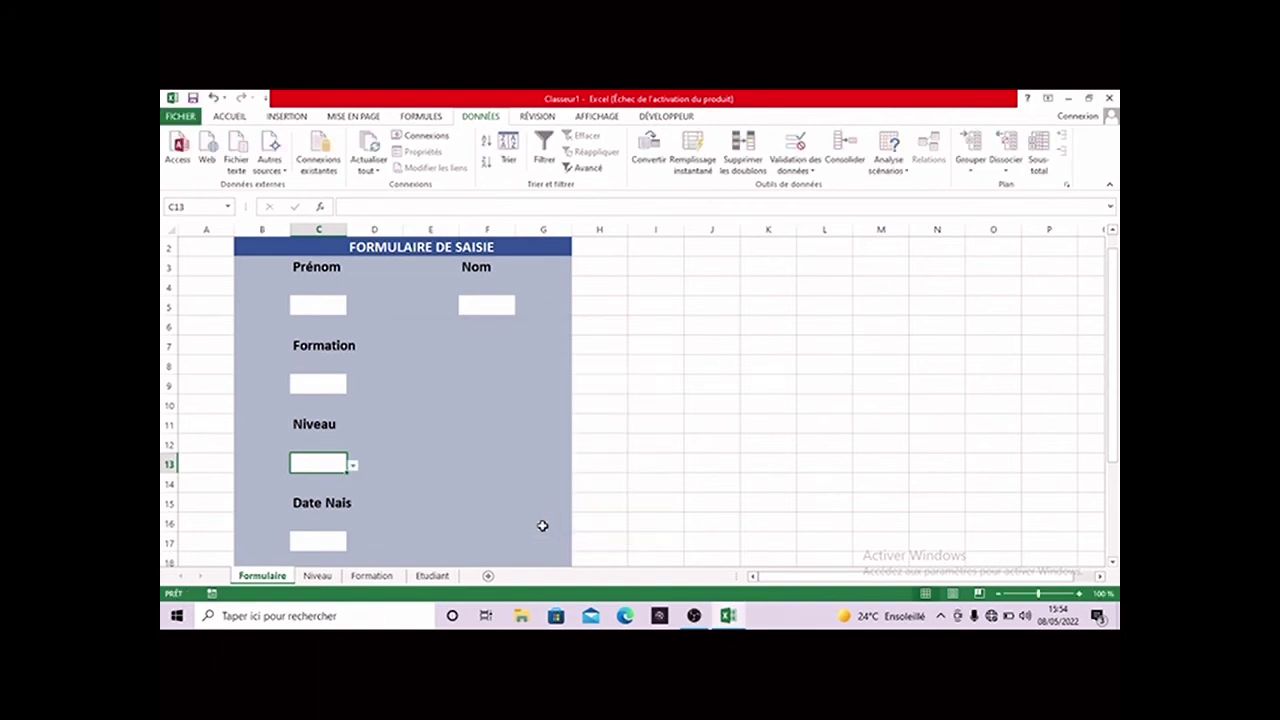
left_click(314, 542)
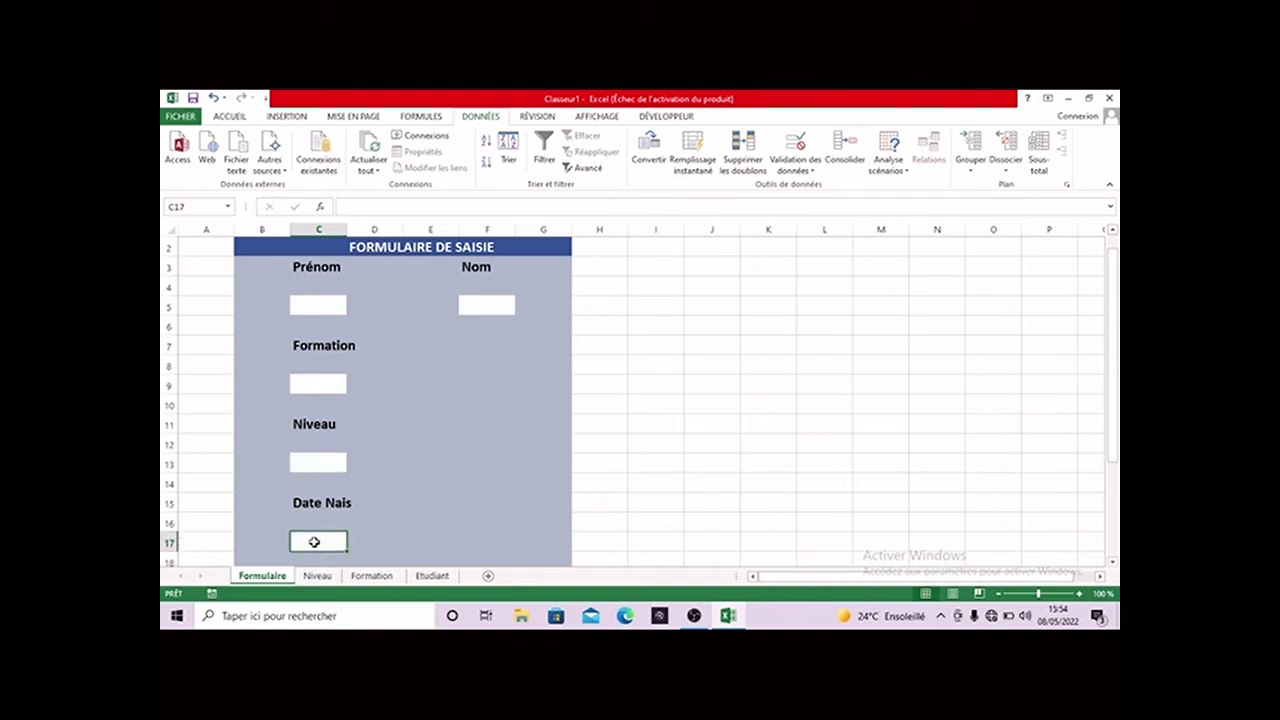
- Apply the Date number format to the form's Date Nais cell C17
right_click(314, 542)
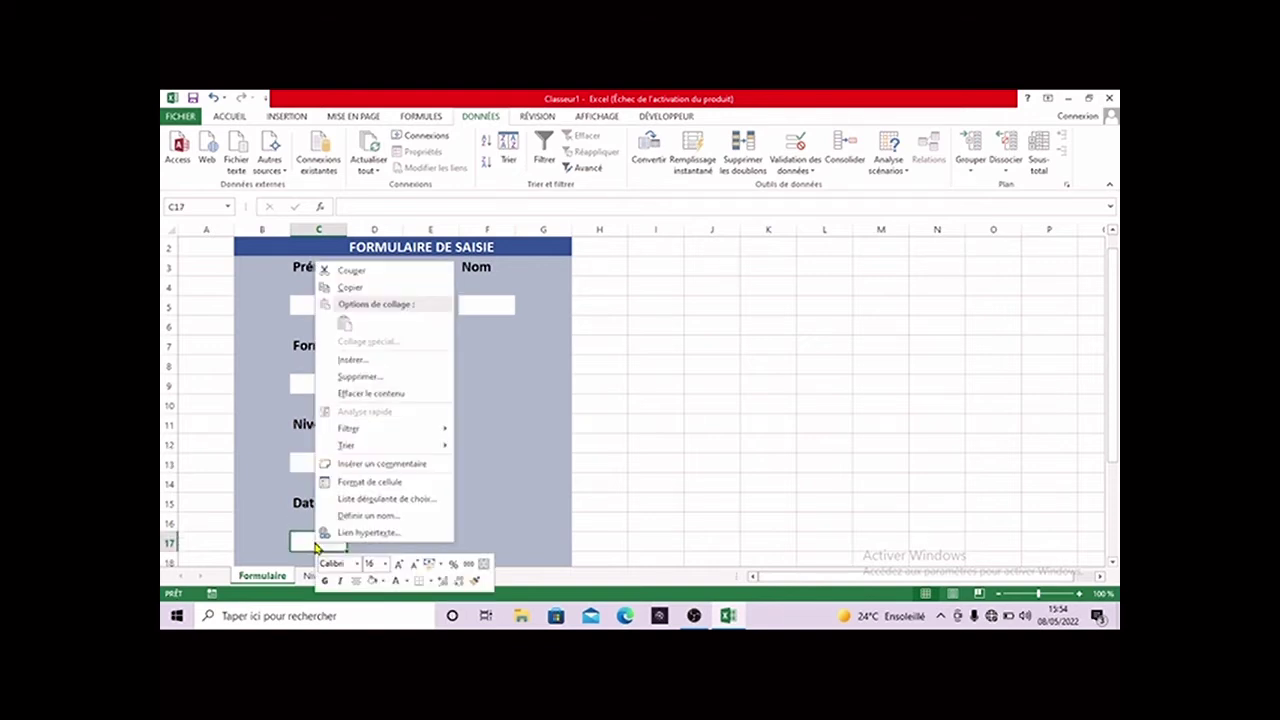
left_click(360, 488)
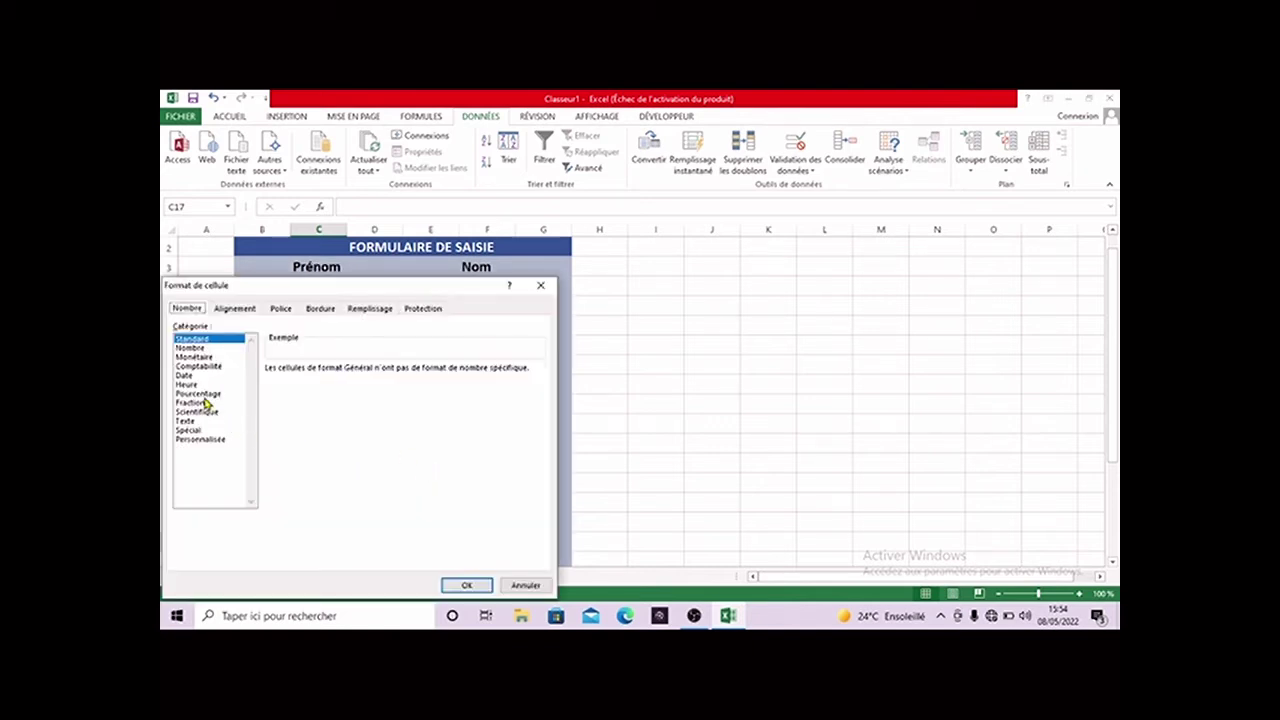
left_click(200, 376)
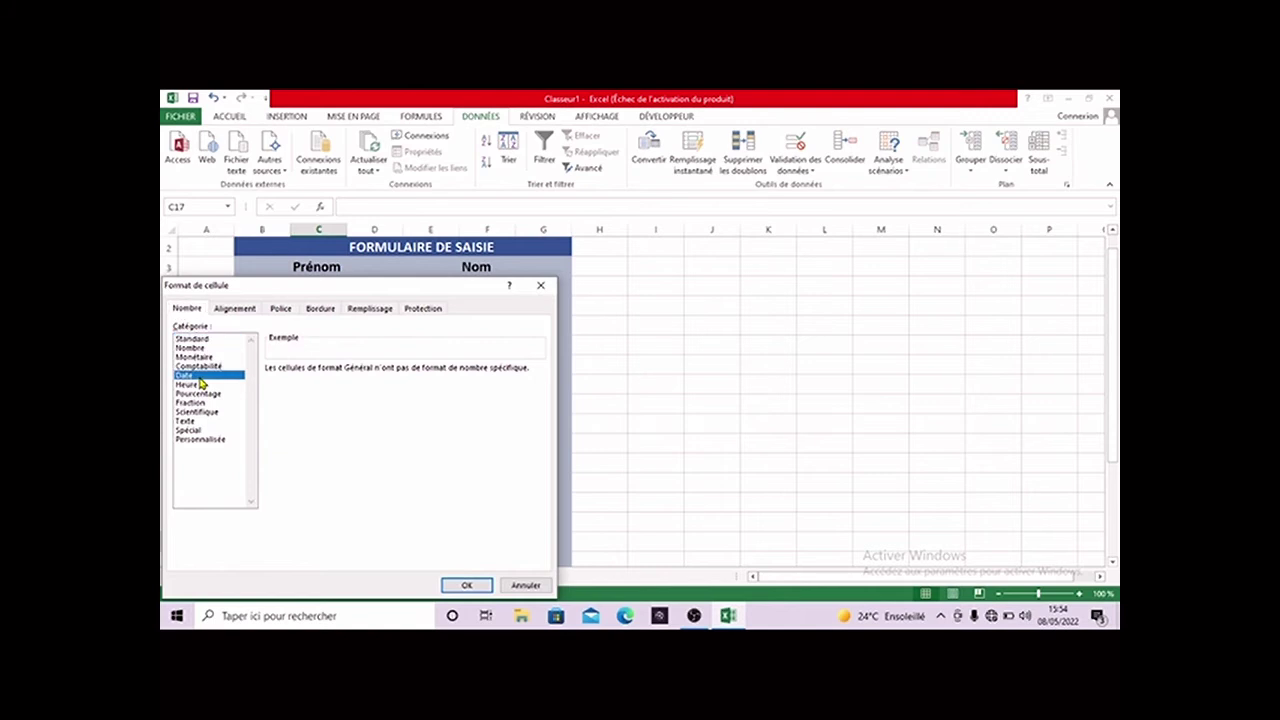
left_click(458, 587)
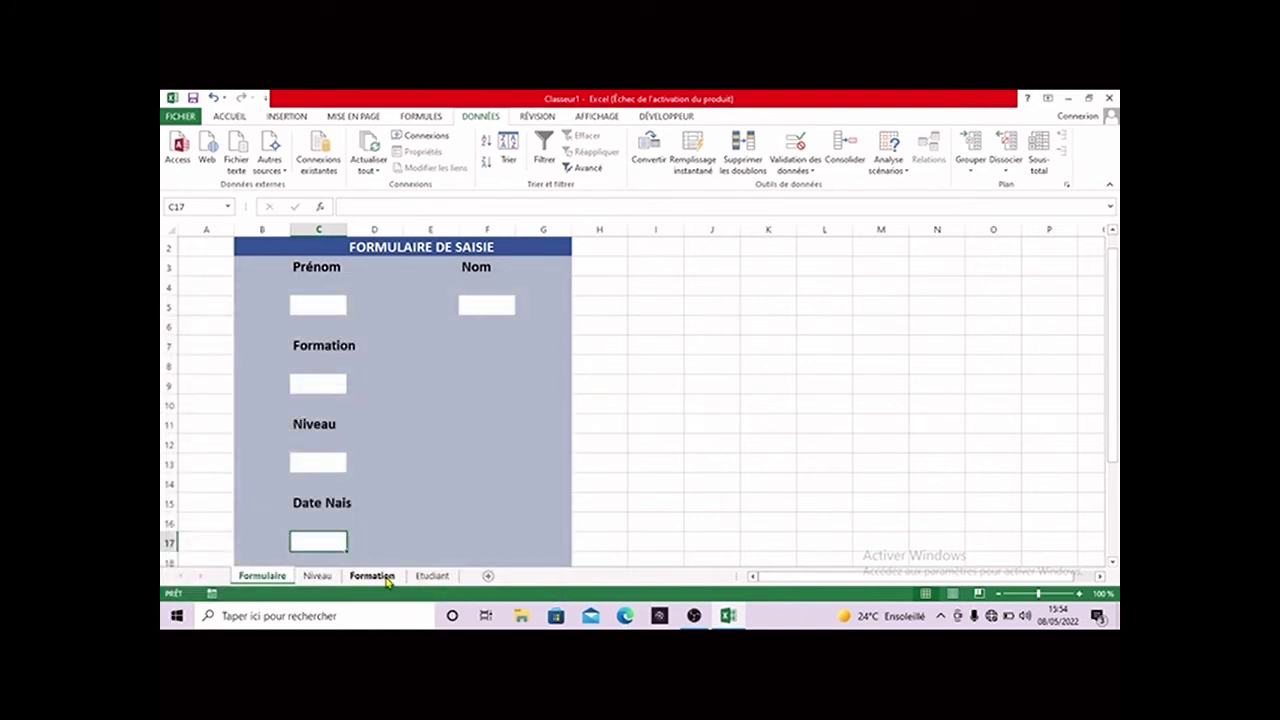
- On the Etudiant sheet, format the Date Nais column from F2 as Date
left_click(432, 576)
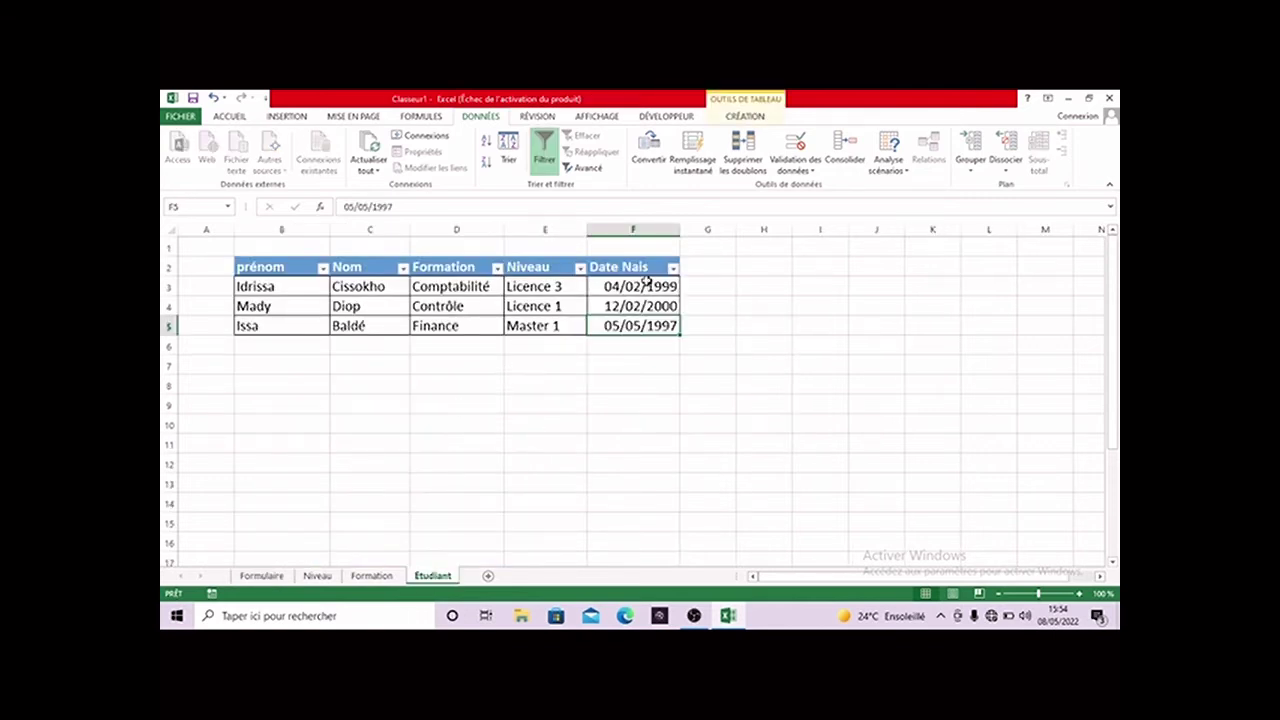
left_click(646, 272)
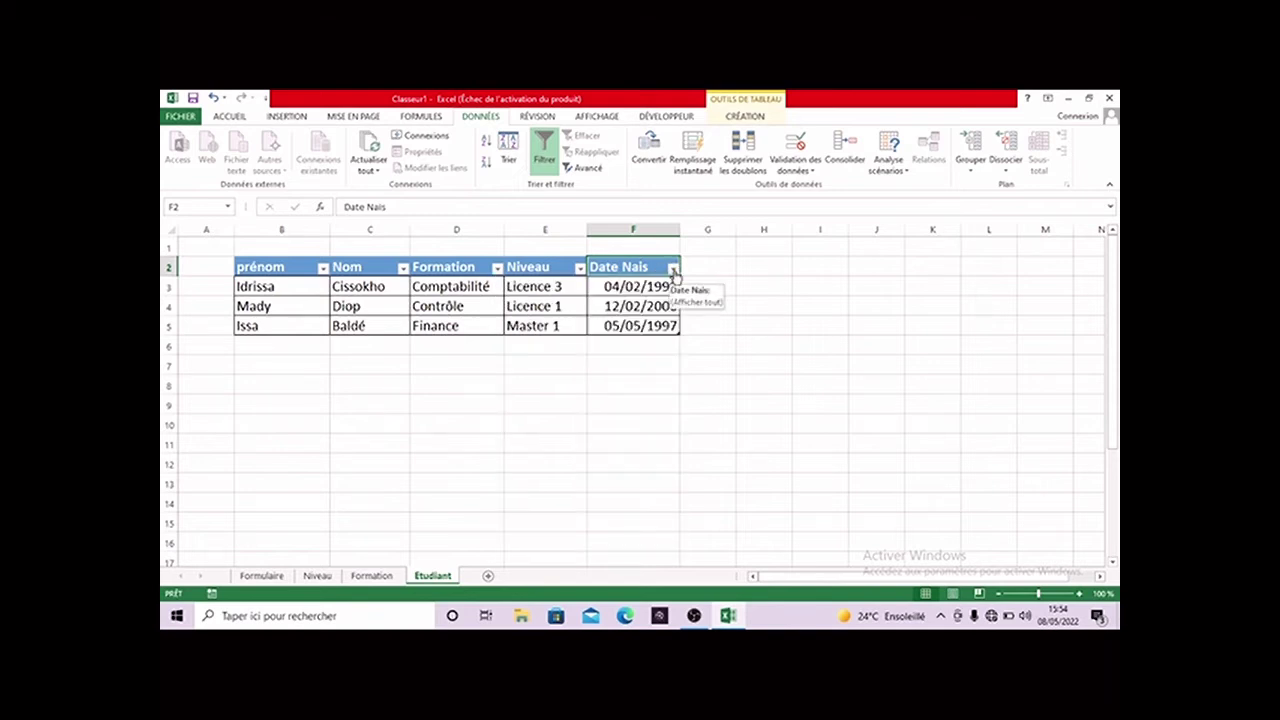
right_click(656, 268)
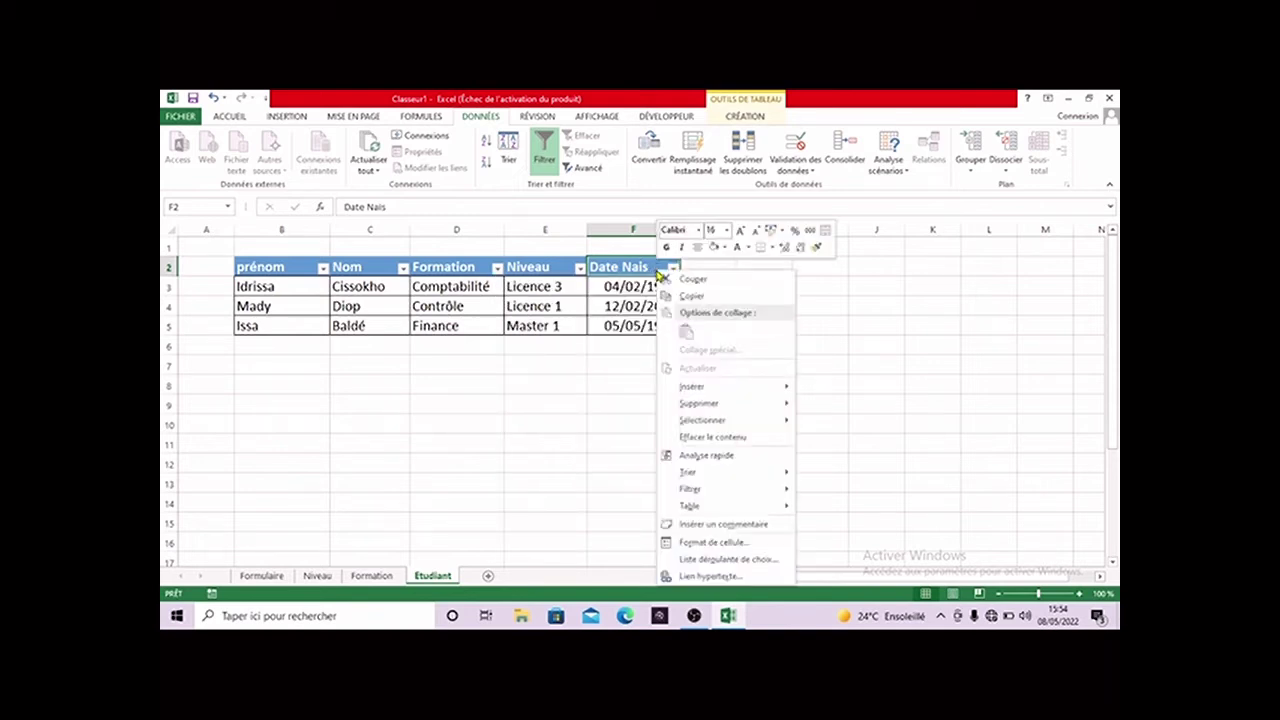
left_click(702, 543)
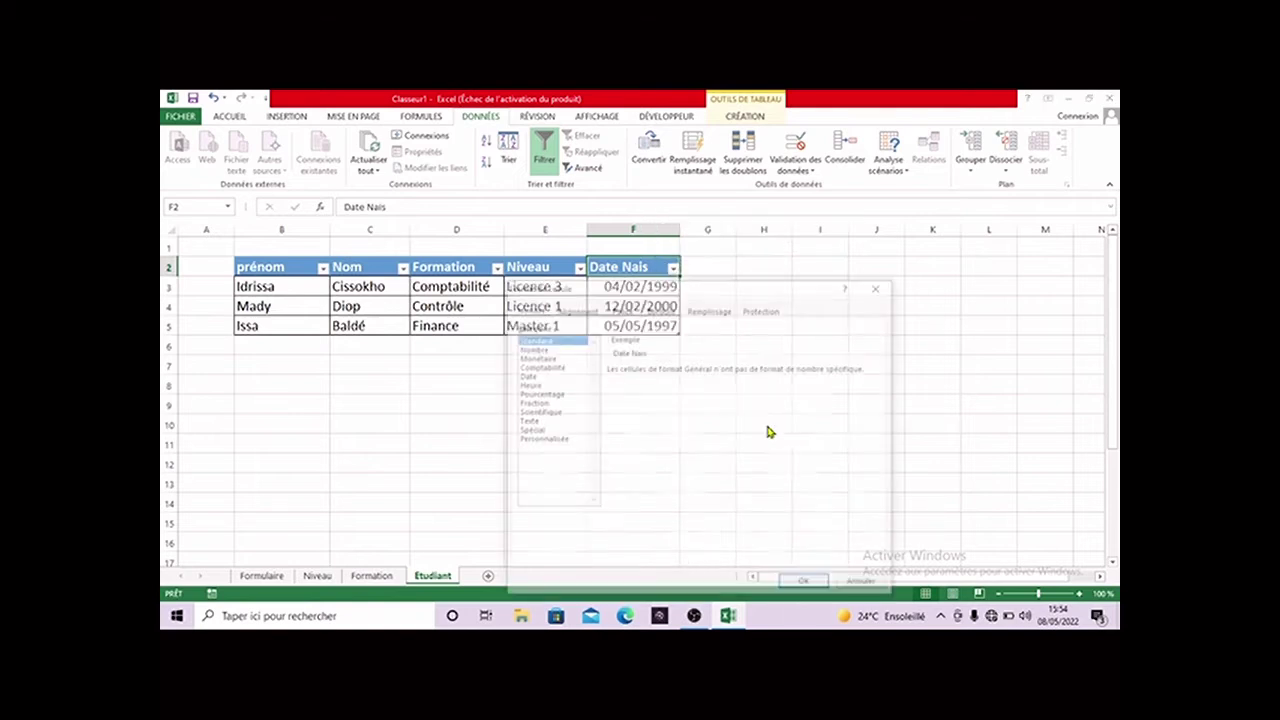
left_click(551, 380)
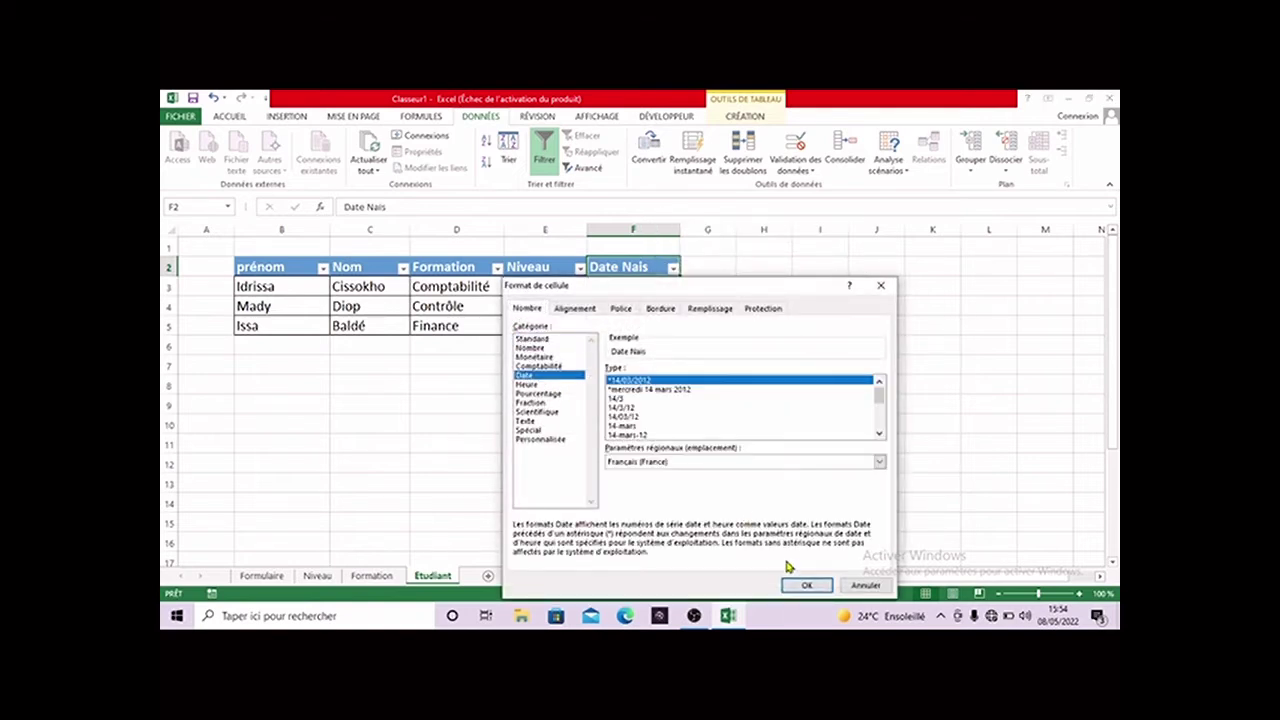
left_click(806, 585)
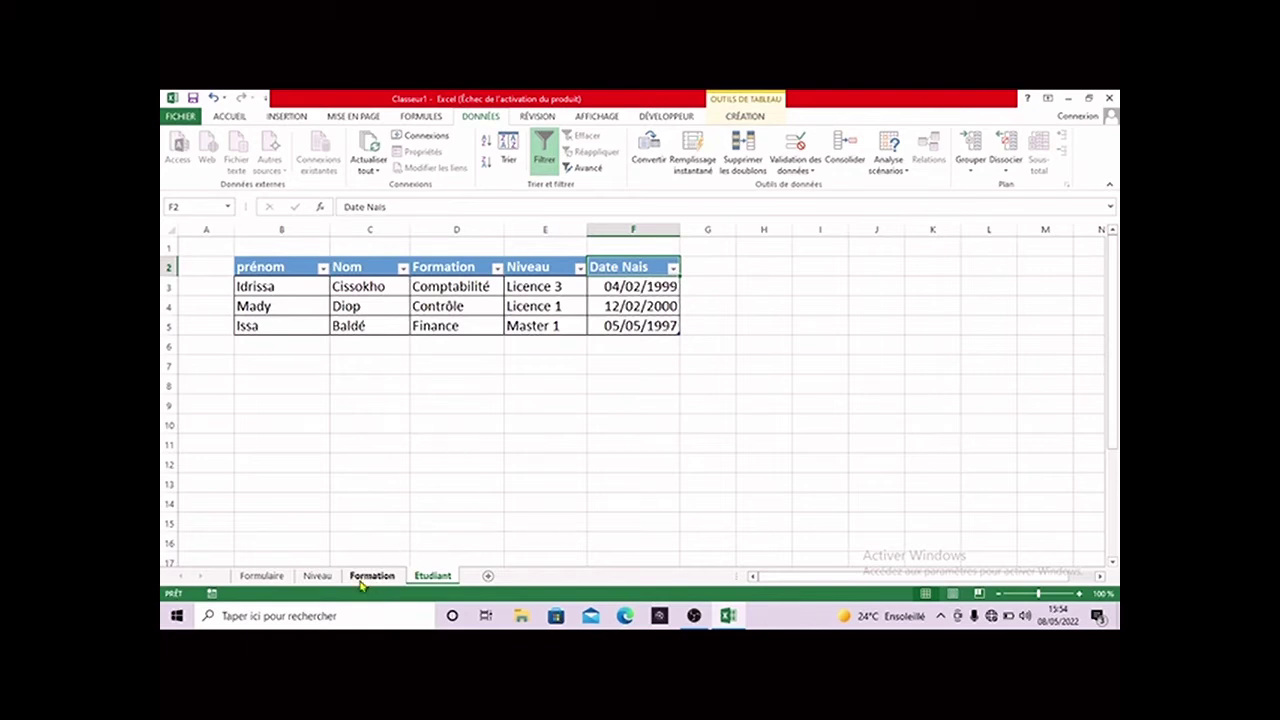
- Back on the Formulaire sheet, work through the Formation and Niveau entry cells
left_click(263, 577)
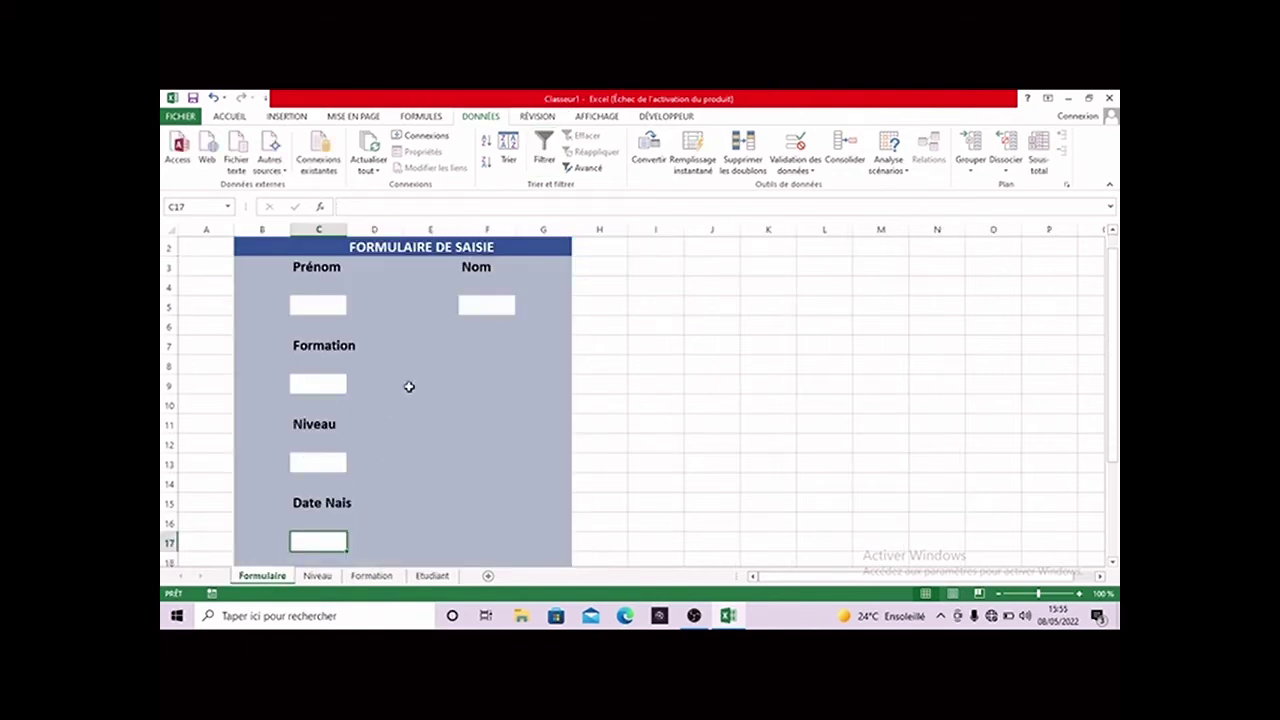
left_click(335, 400)
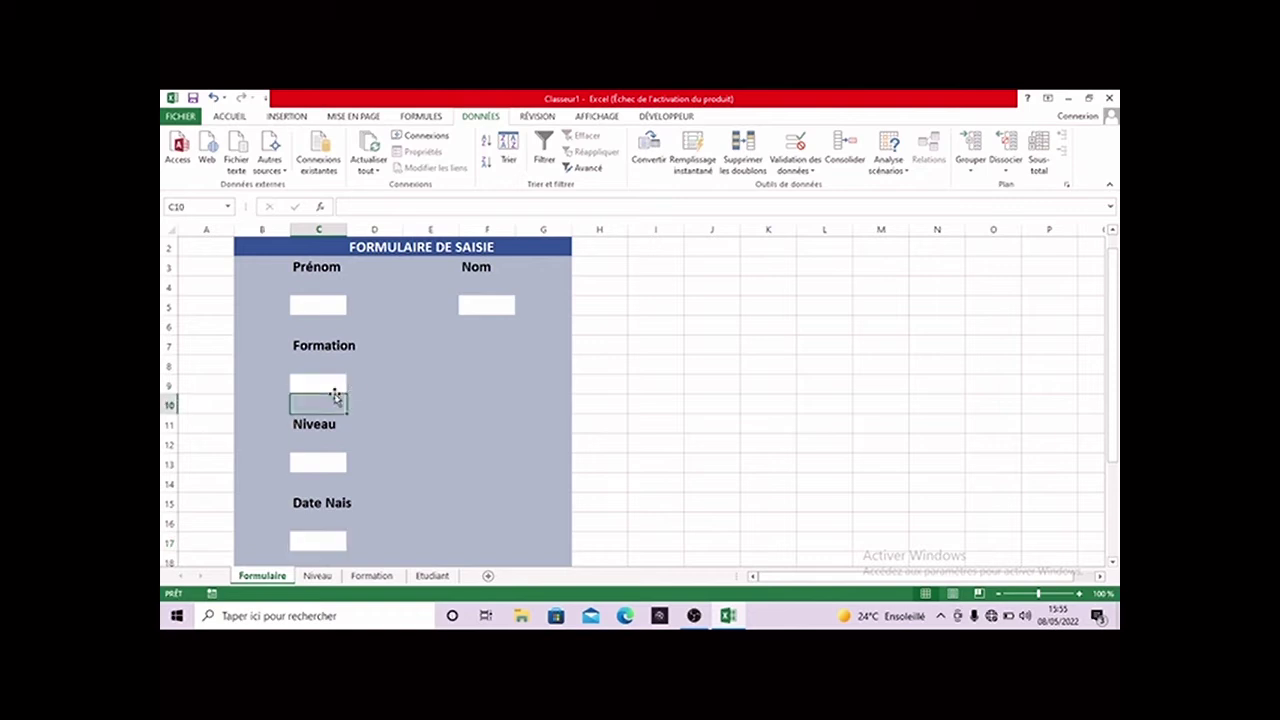
left_click(333, 465)
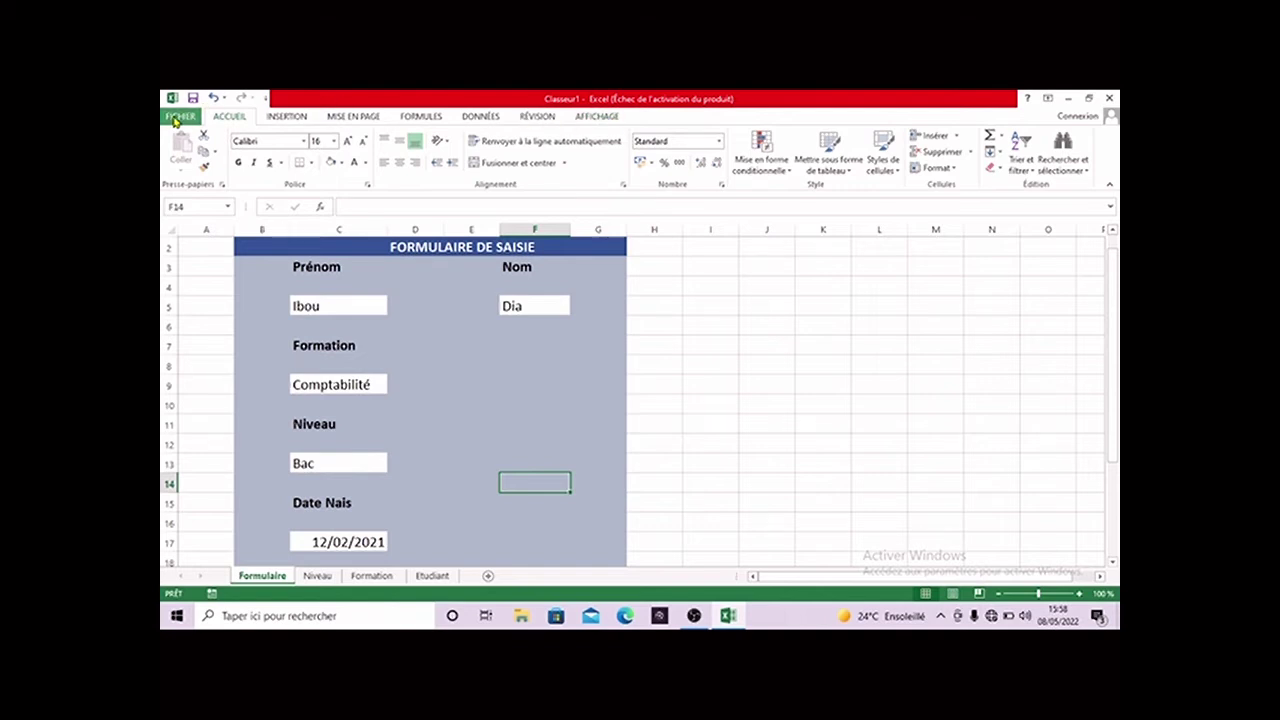
- Tick Développeur under Options Excel > Personnaliser le ruban and confirm
left_click(174, 118)
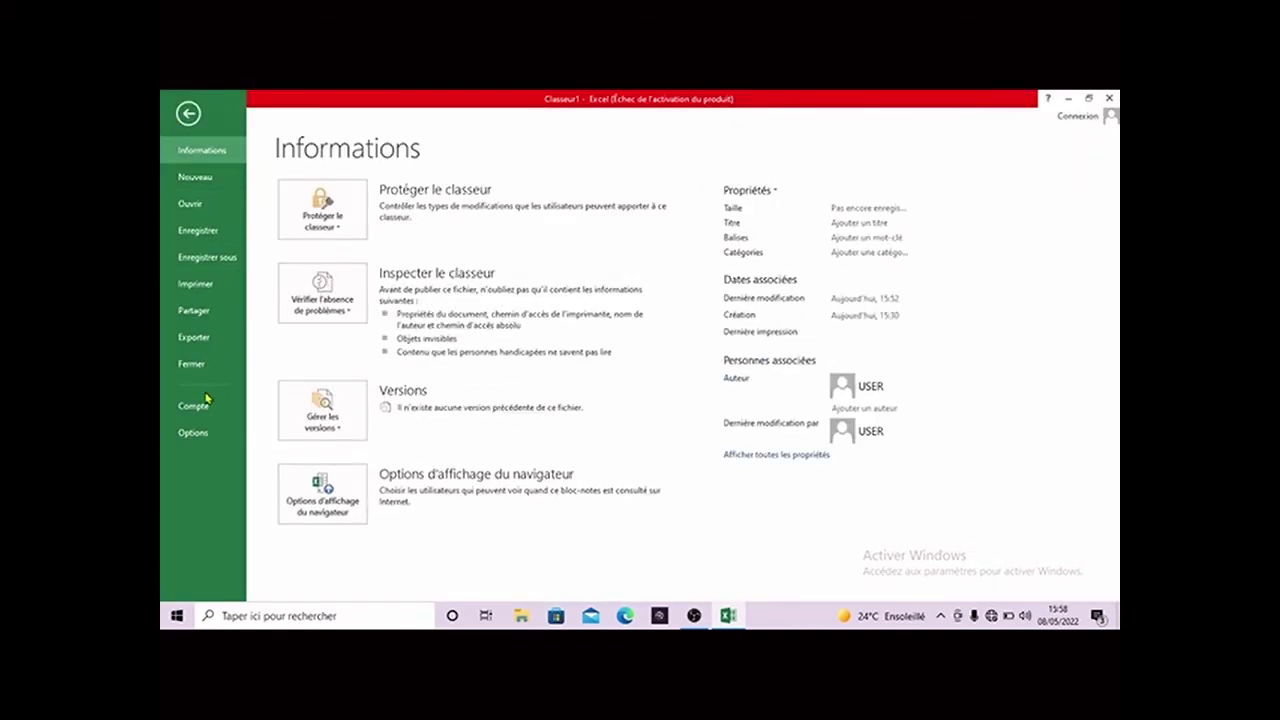
left_click(203, 433)
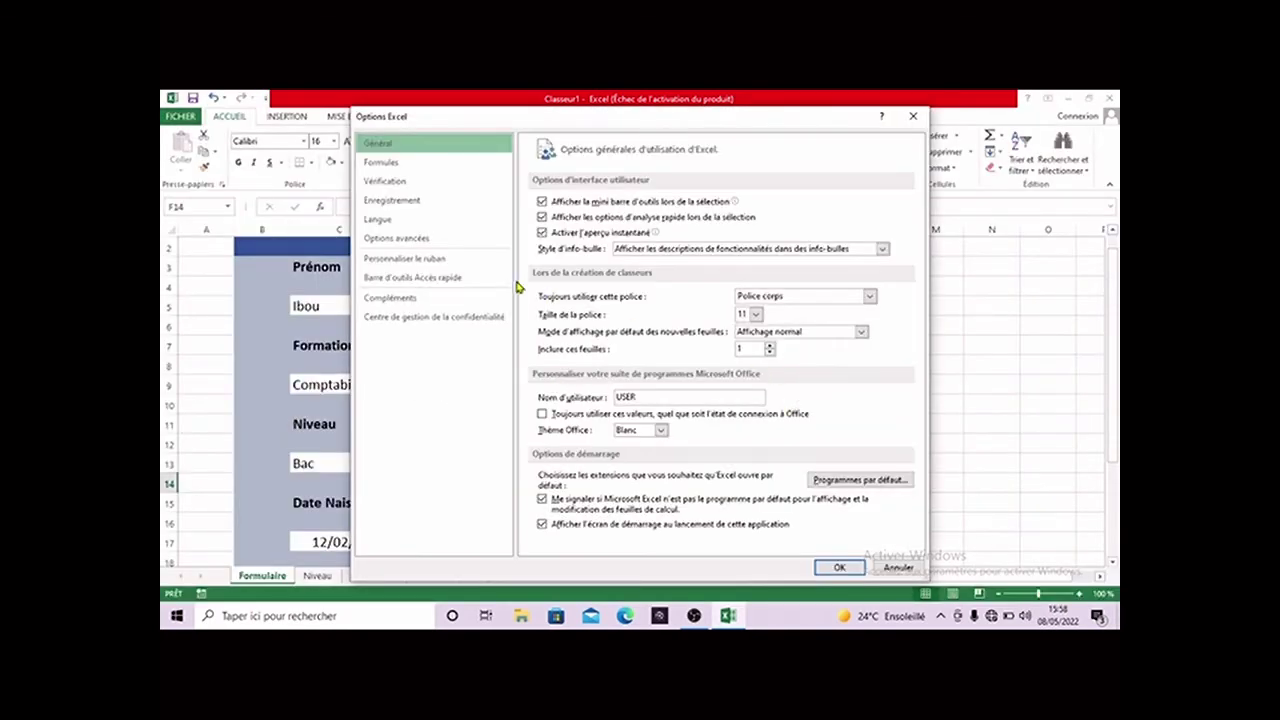
left_click(418, 262)
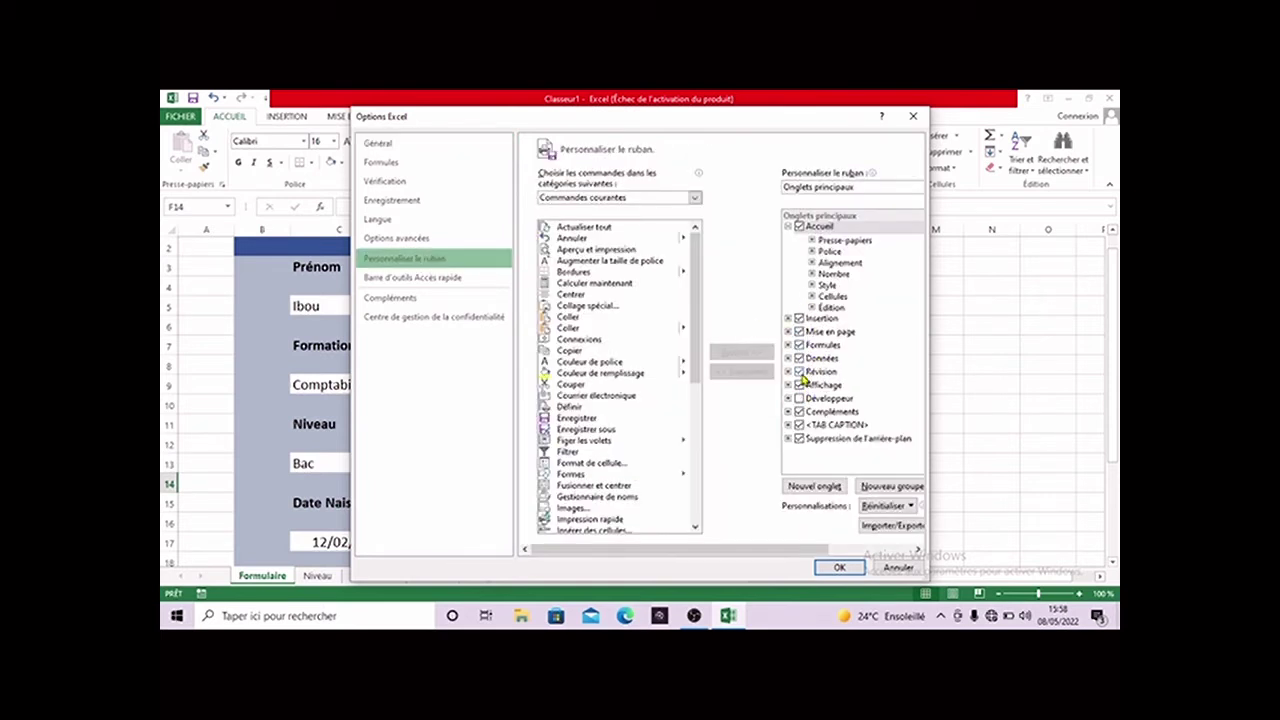
left_click(801, 399)
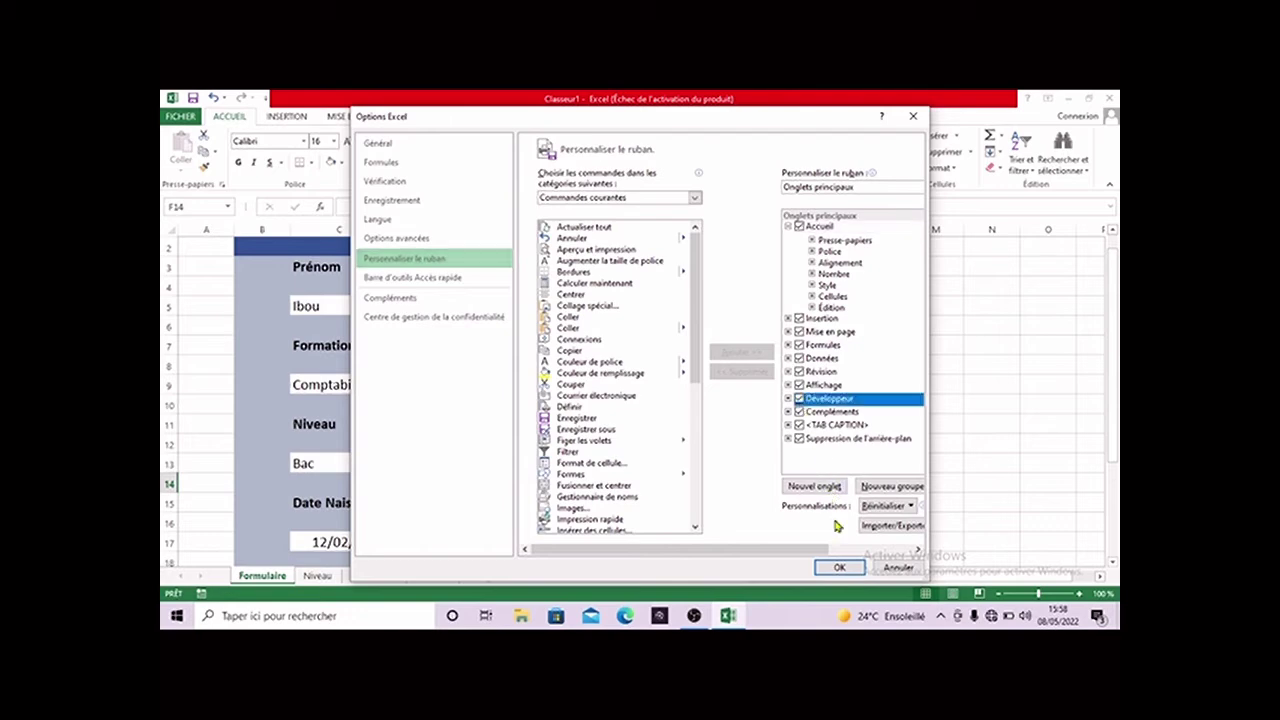
left_click(839, 567)
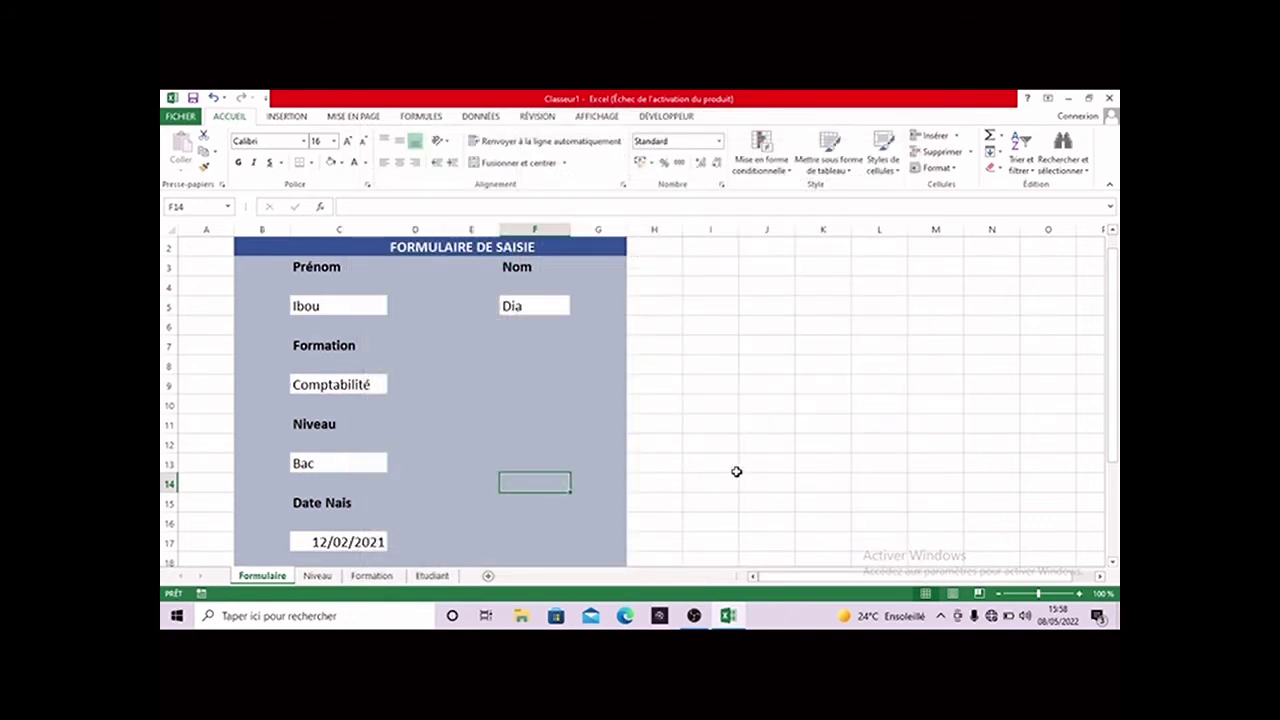
- Record a new macro from the Développeur tab, renaming Macro1 to Créationnouveauetudiant
left_click(676, 118)
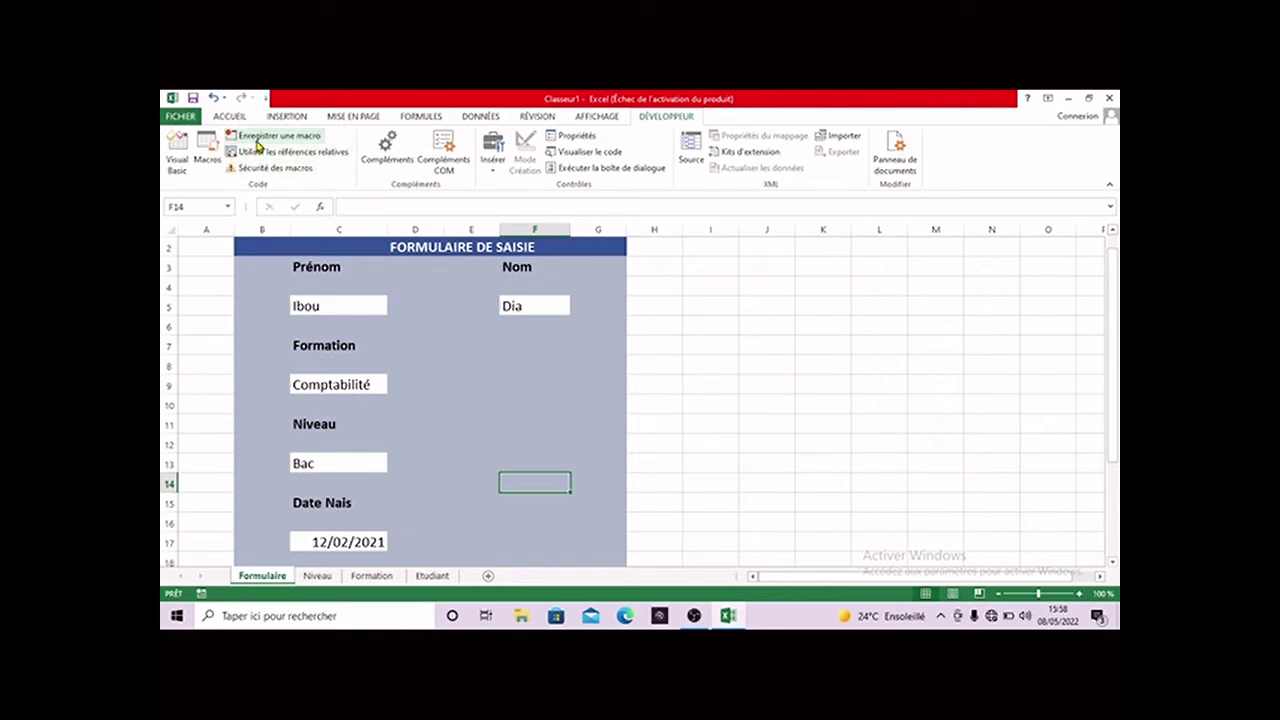
left_click(257, 145)
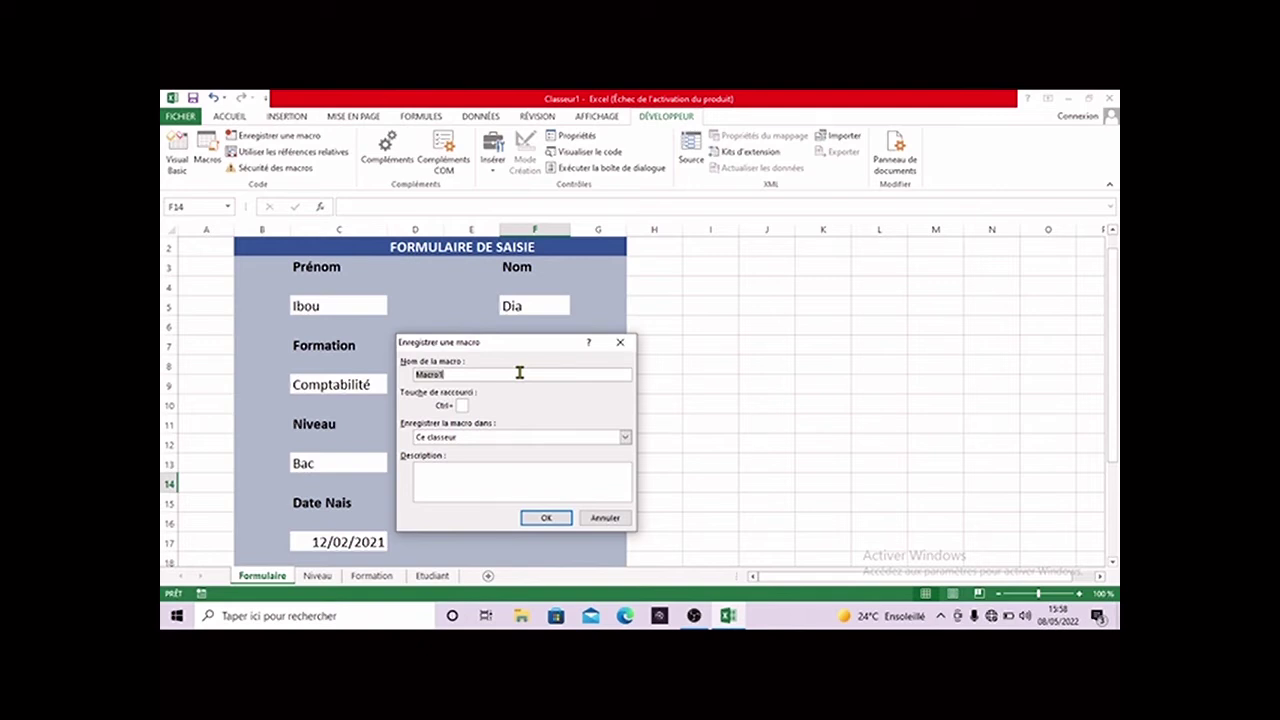
key("BackSpace")
left_click(540, 518)
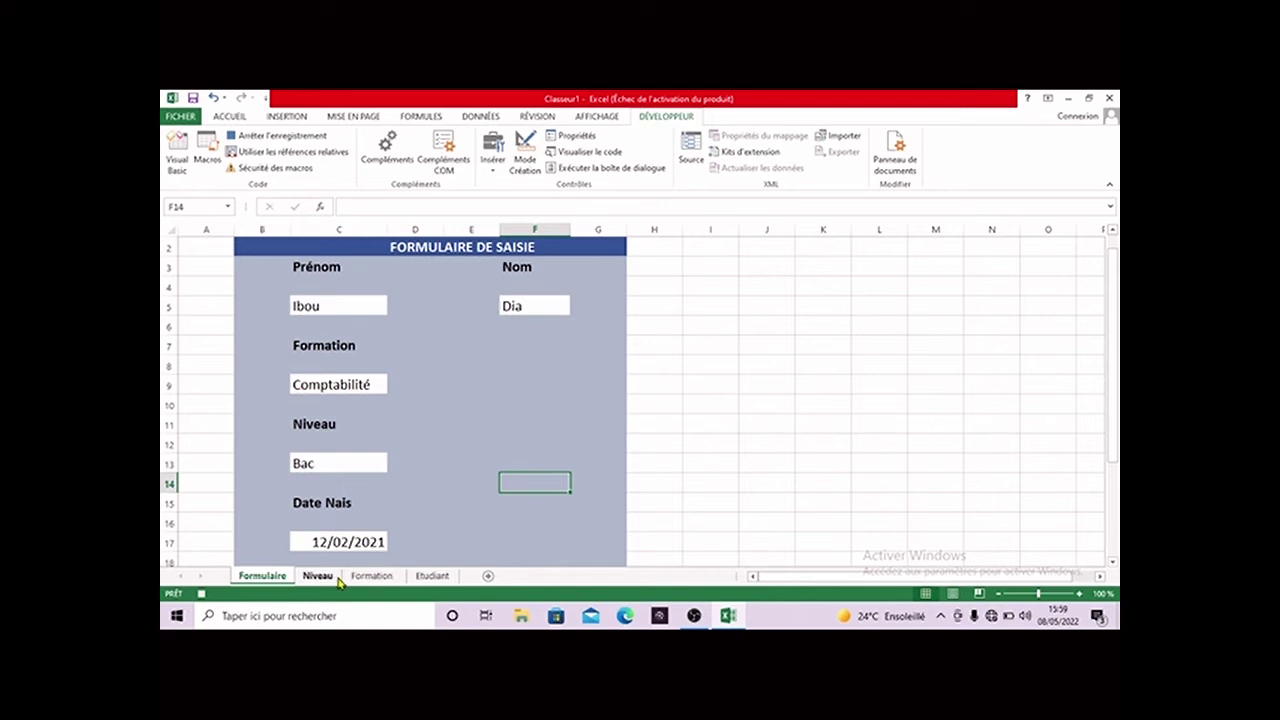
- Copy the first name from the form's C5 and switch over to the Etudiant sheet
left_click(432, 576)
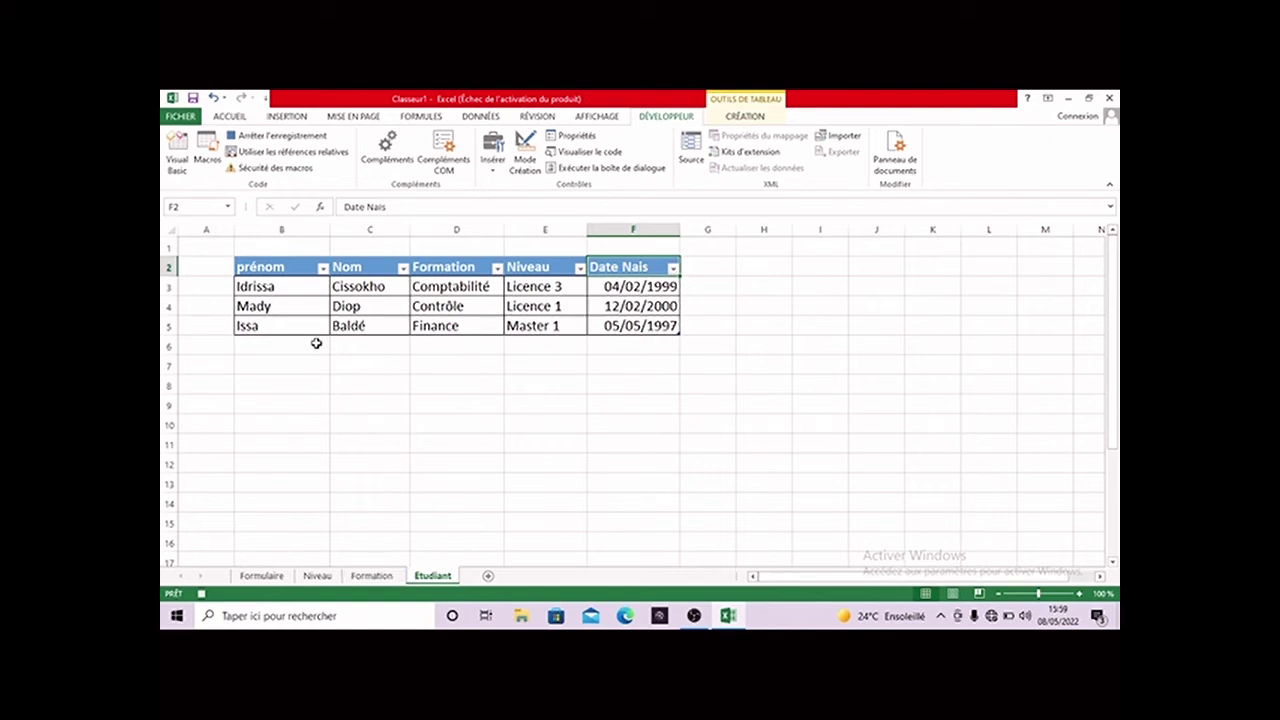
left_click(264, 577)
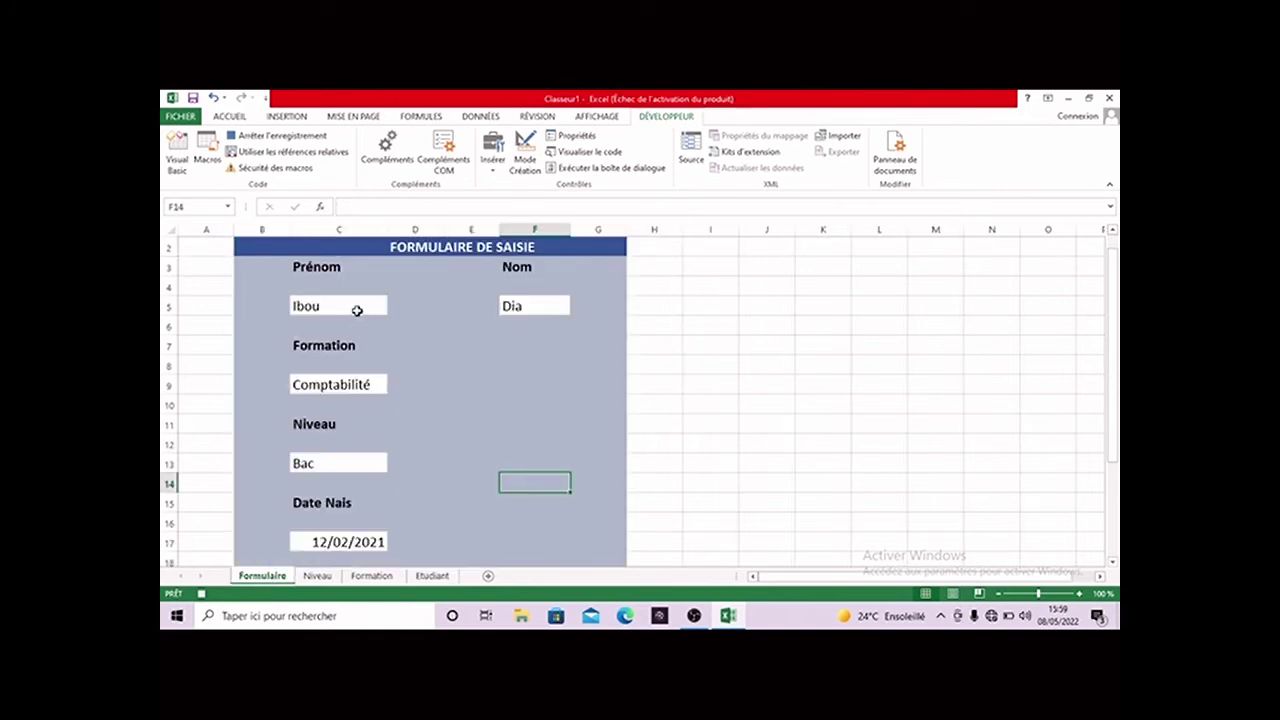
left_click(357, 311)
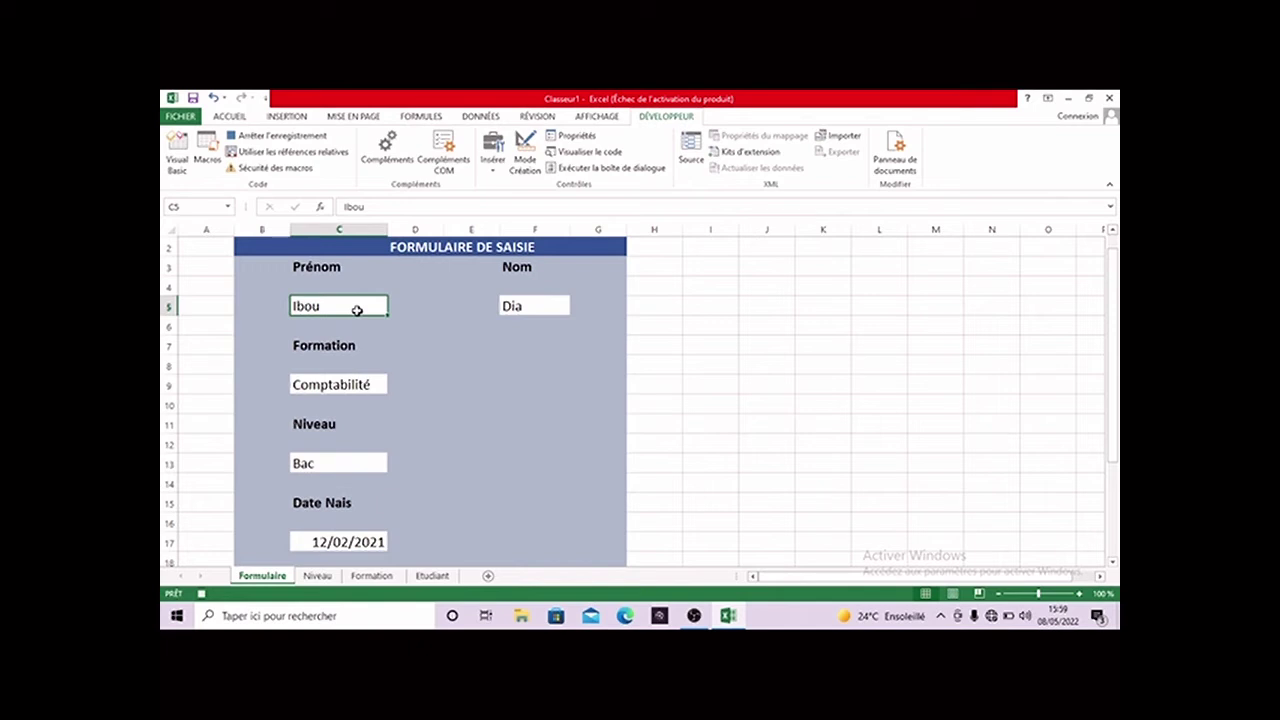
key("ctrl+c")
left_click(432, 576)
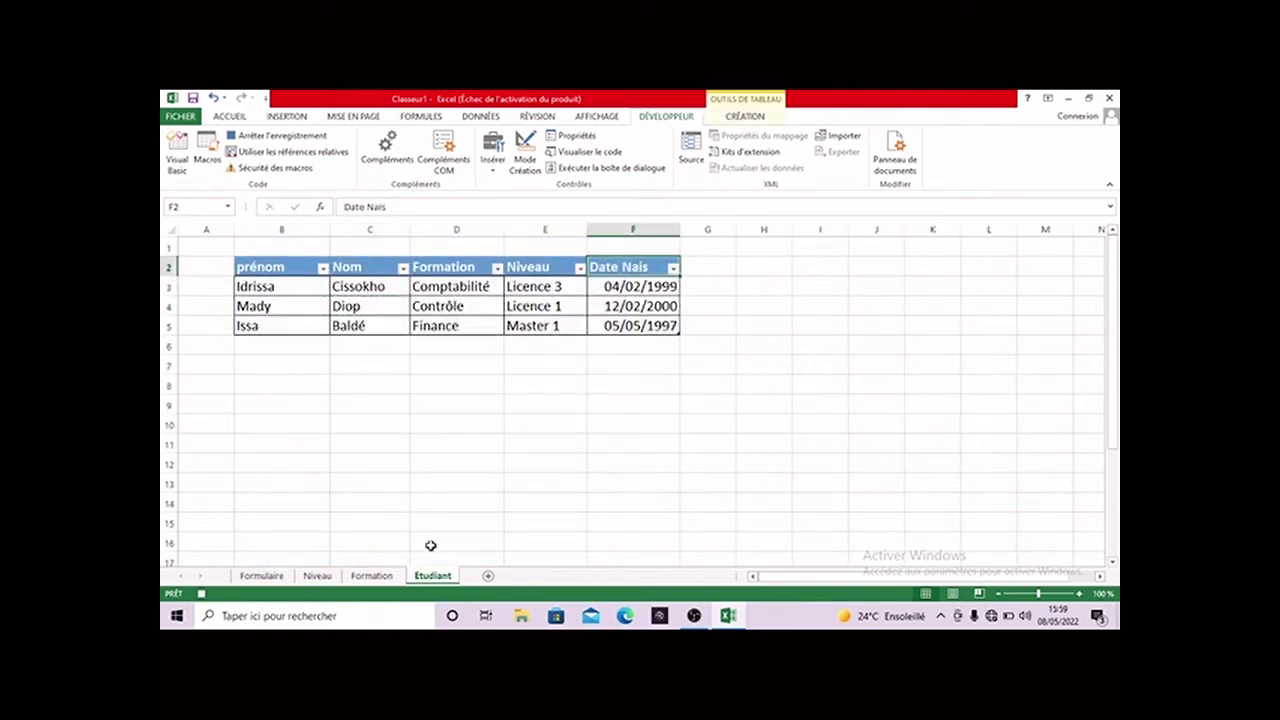
left_click(262, 576)
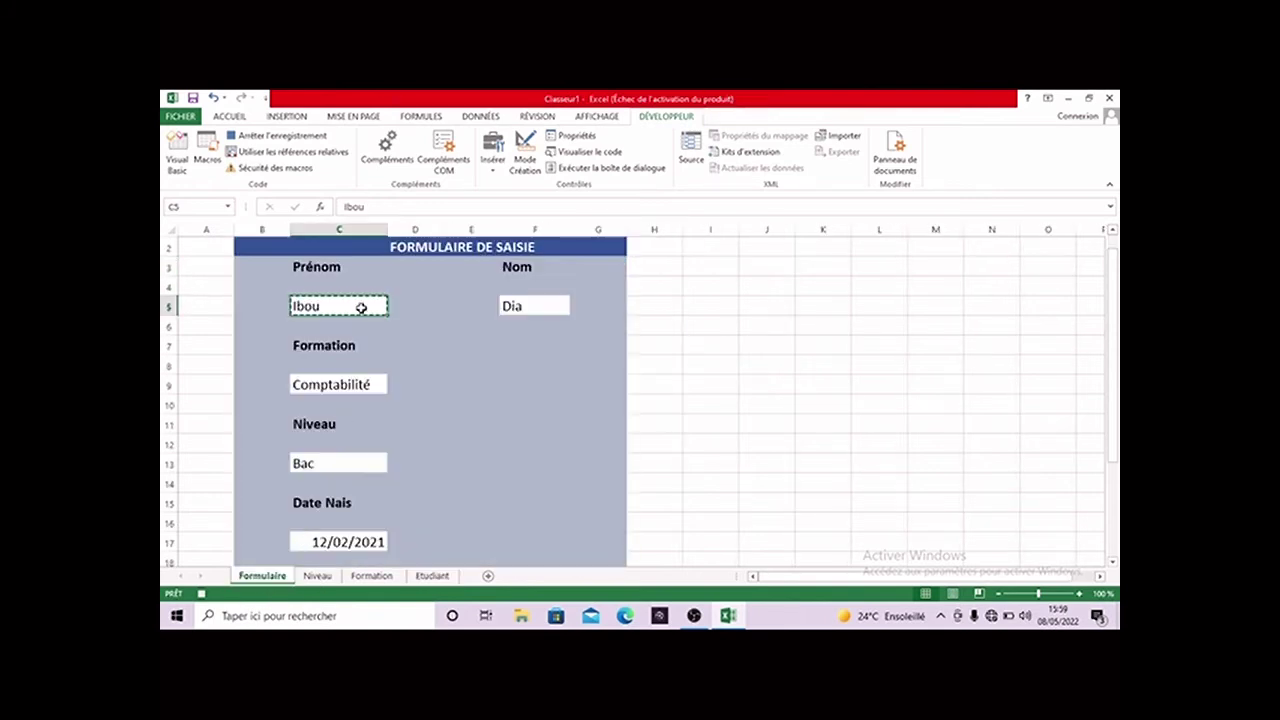
double_click(360, 306)
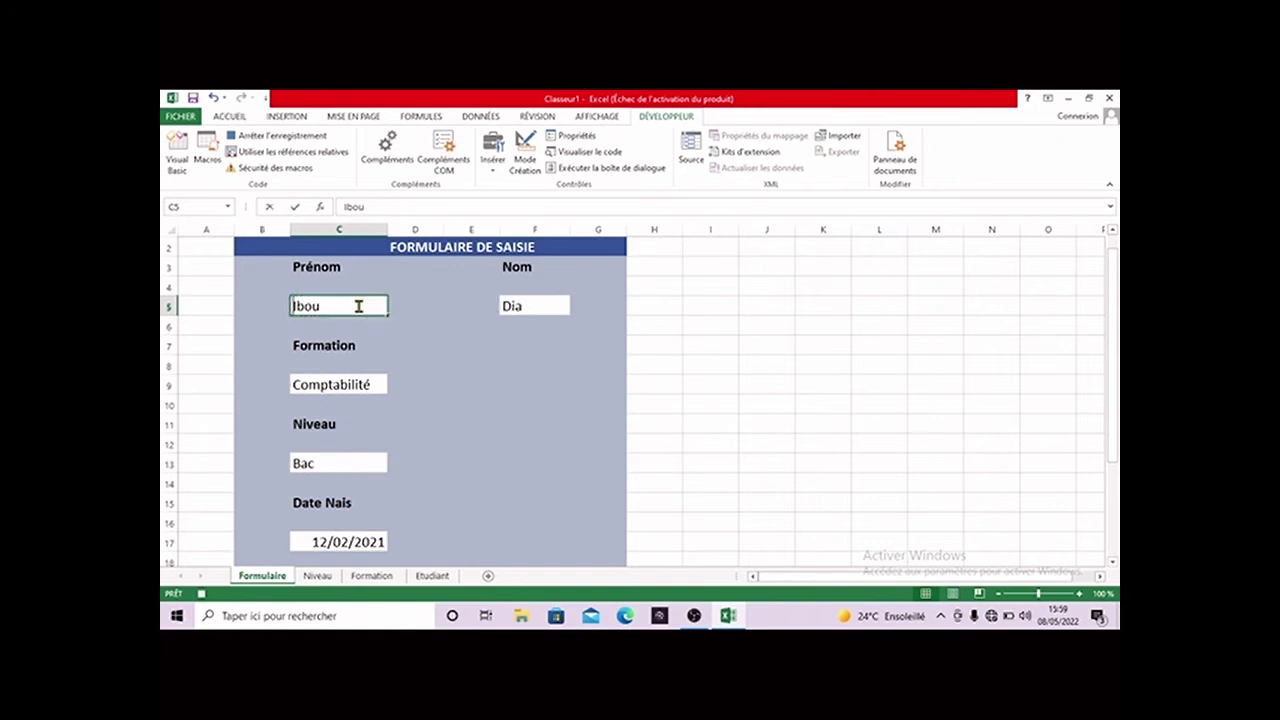
left_click(433, 577)
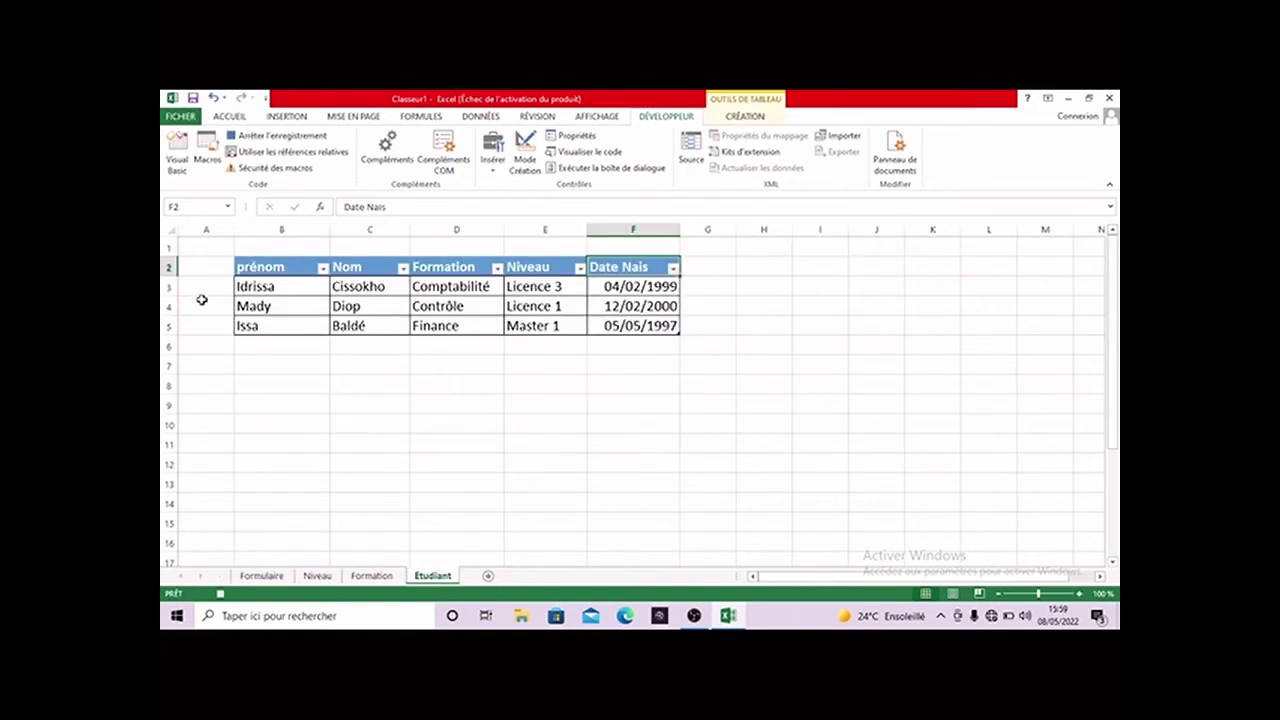
- Insert a blank row above the headers by mistake, then undo it
left_click(181, 282)
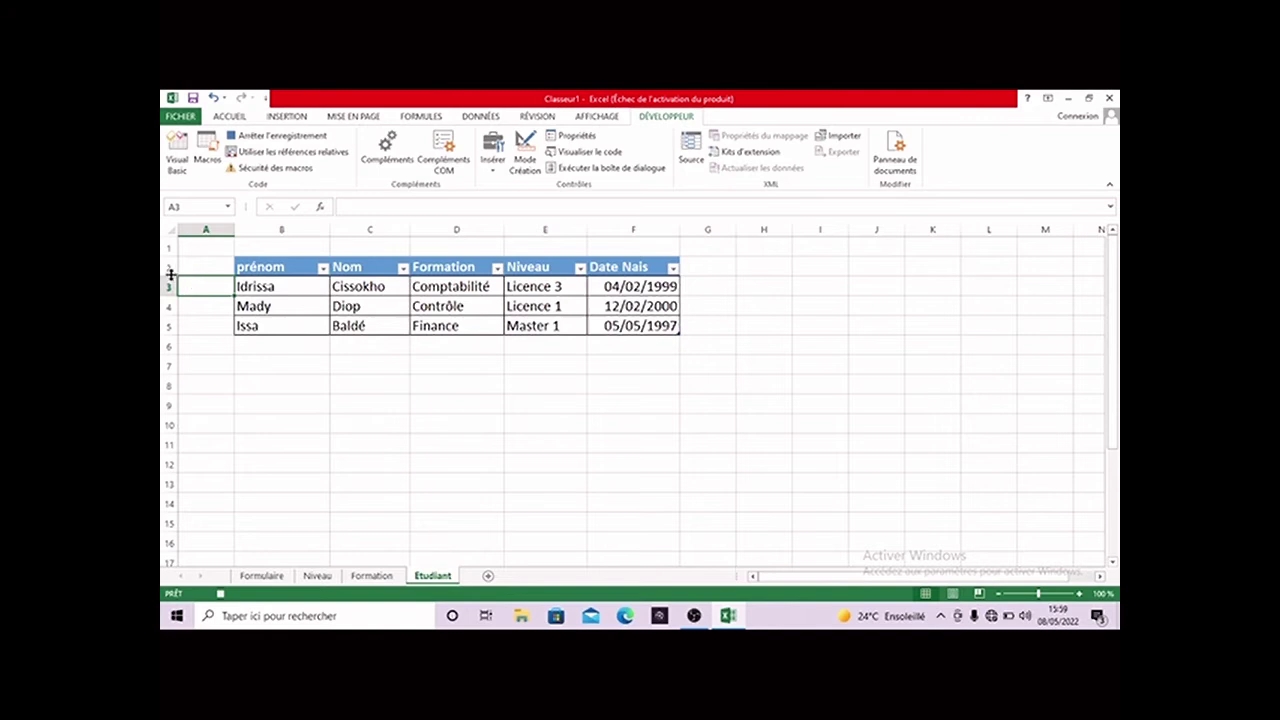
right_click(170, 268)
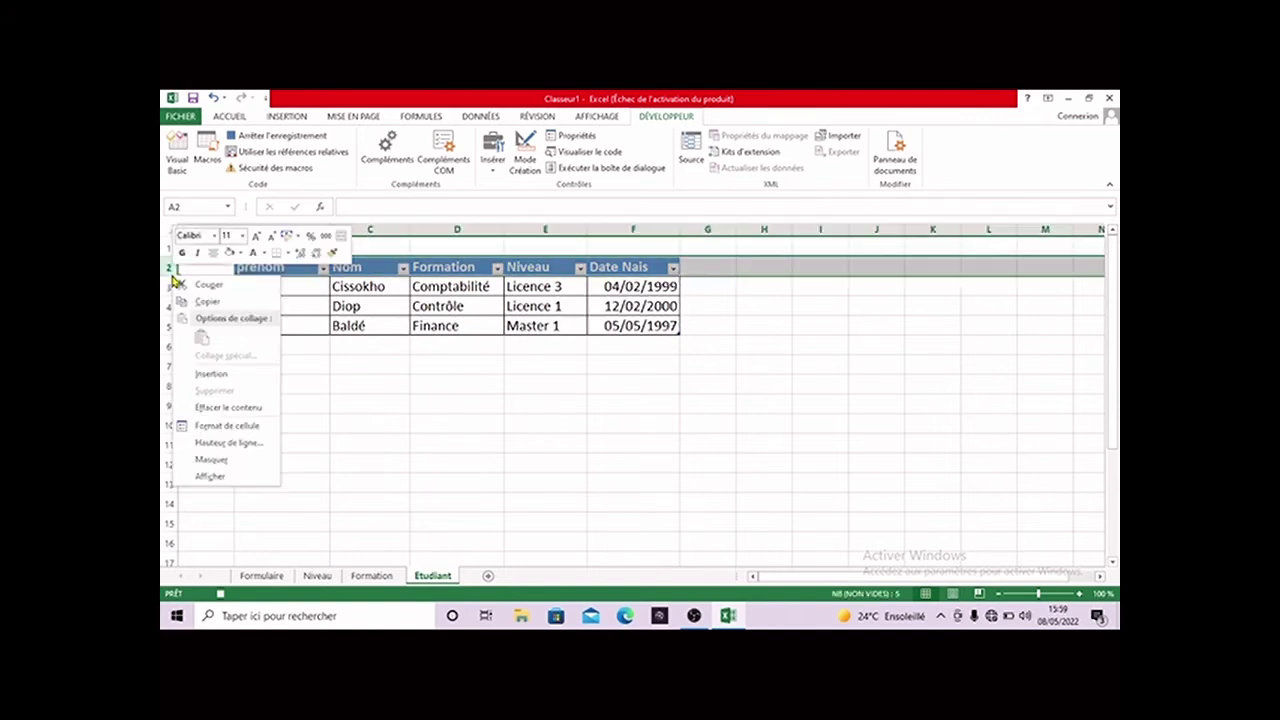
left_click(236, 375)
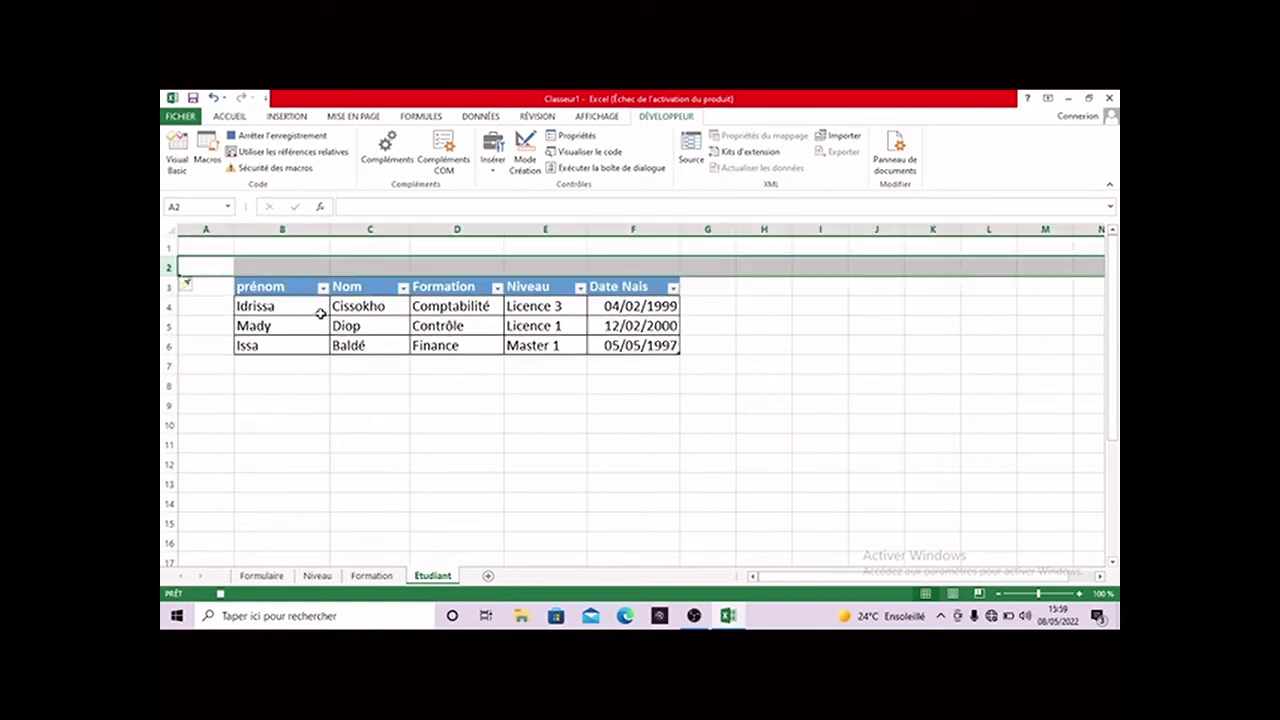
left_click(213, 97)
- Insert a blank row 3 under the Etudiant headers and select B3
left_click(172, 296)
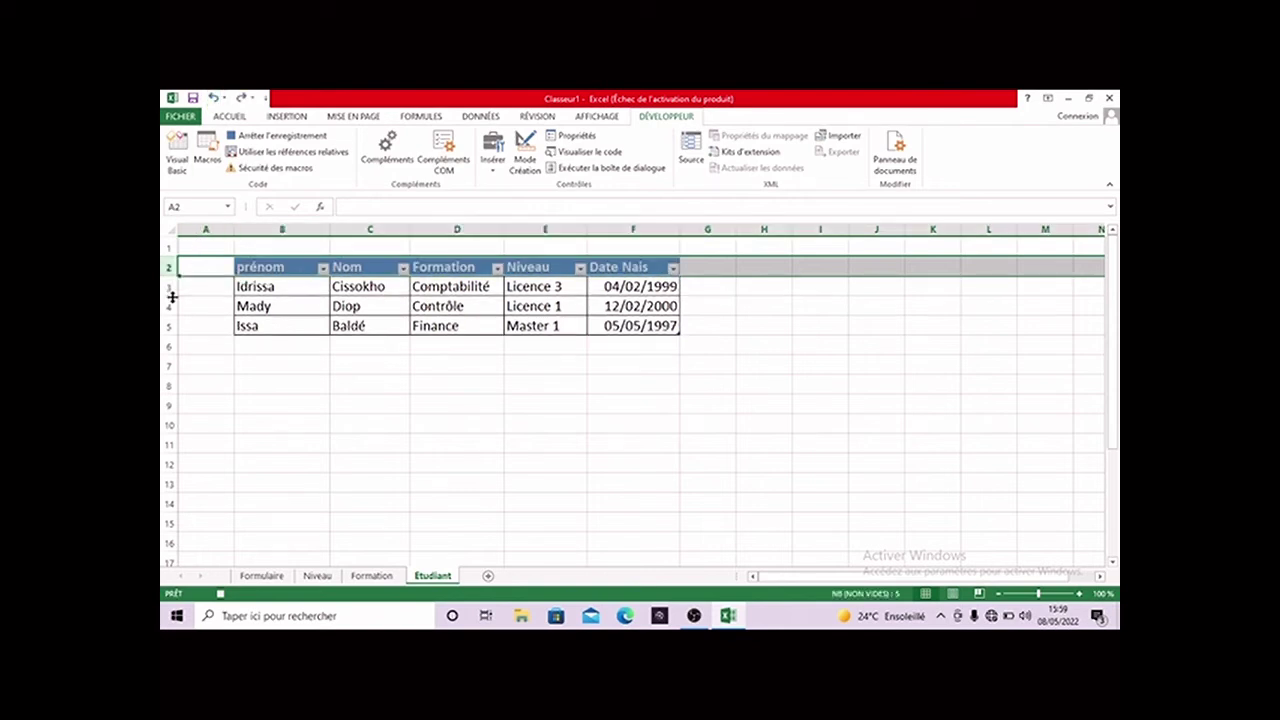
left_click(172, 296)
left_click(169, 293)
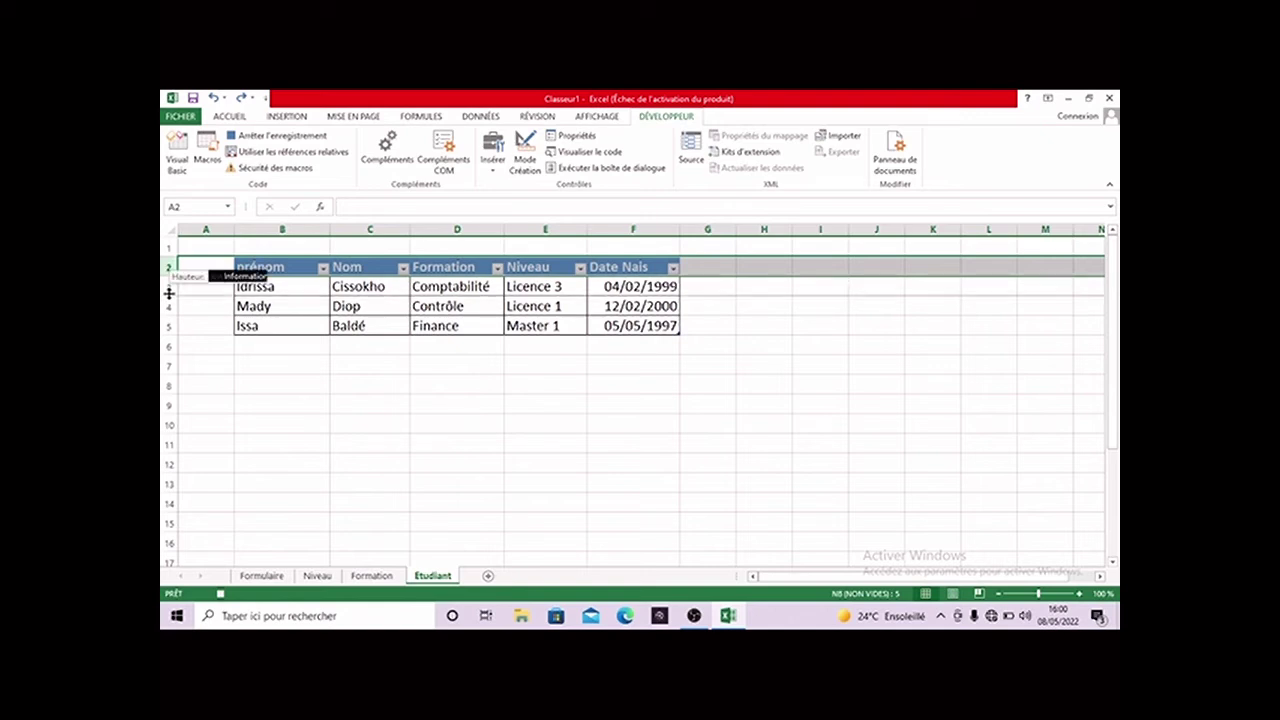
left_click(198, 295)
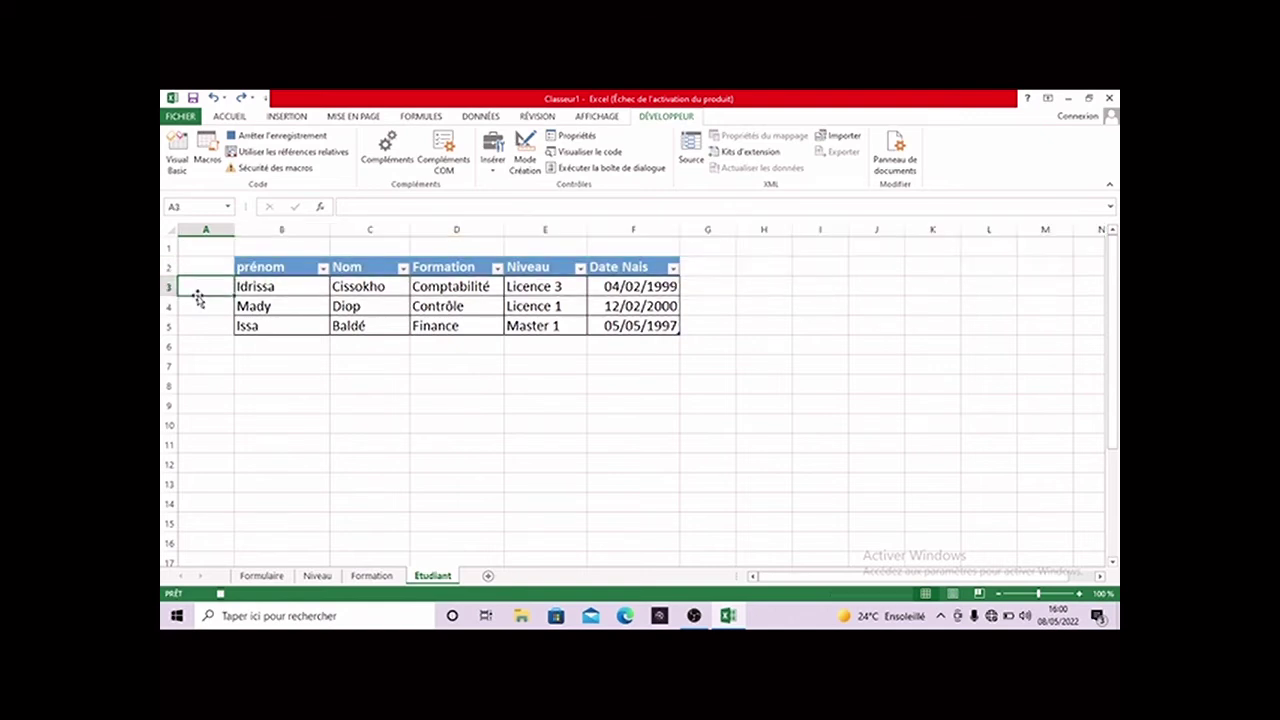
right_click(169, 293)
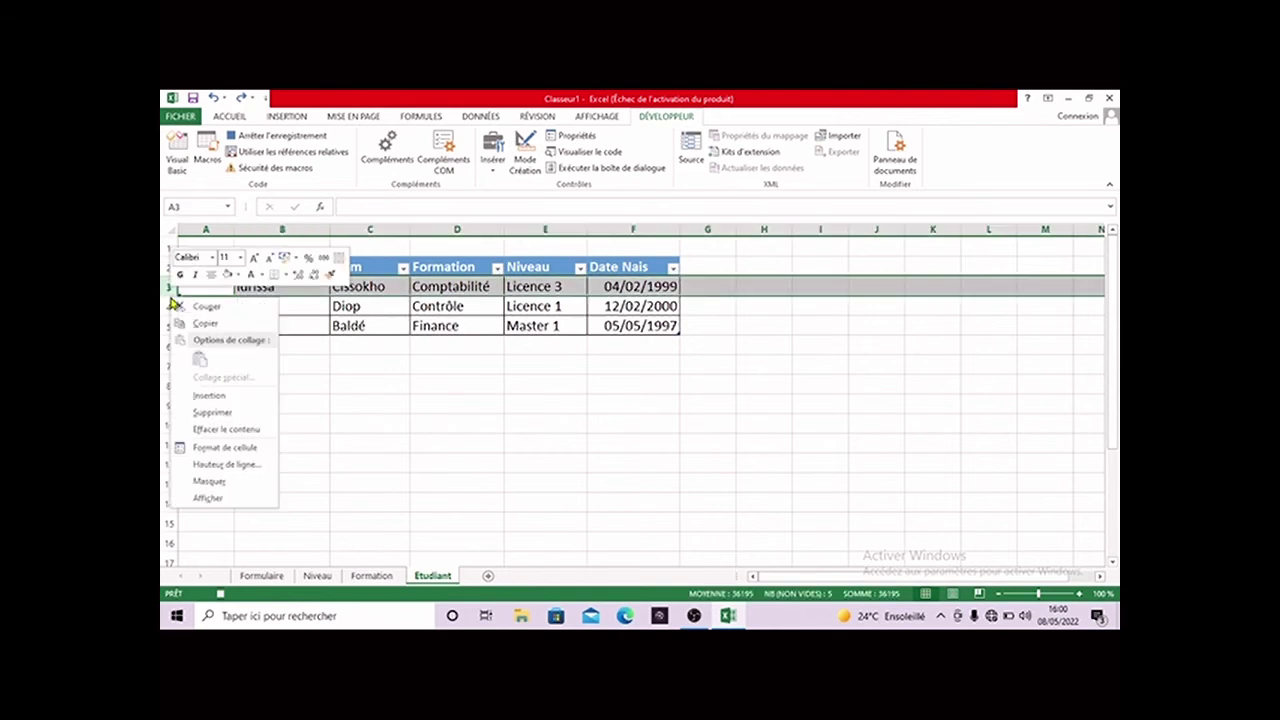
left_click(215, 391)
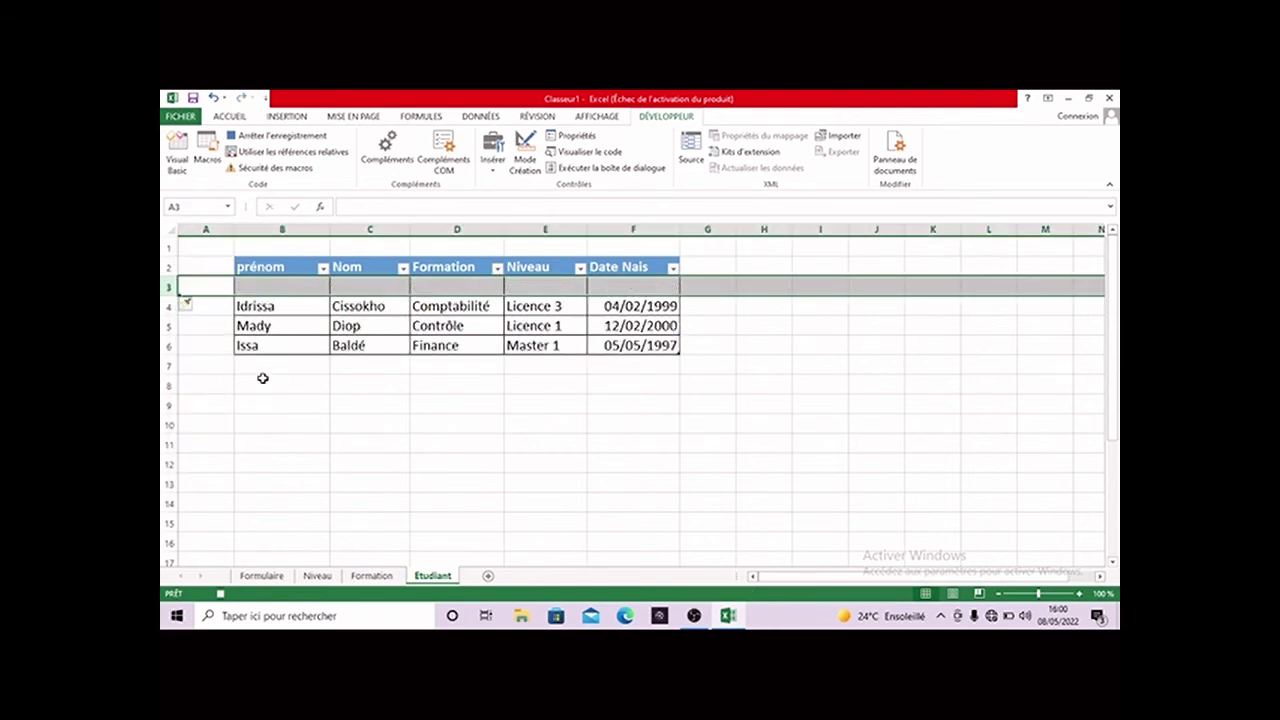
left_click(274, 425)
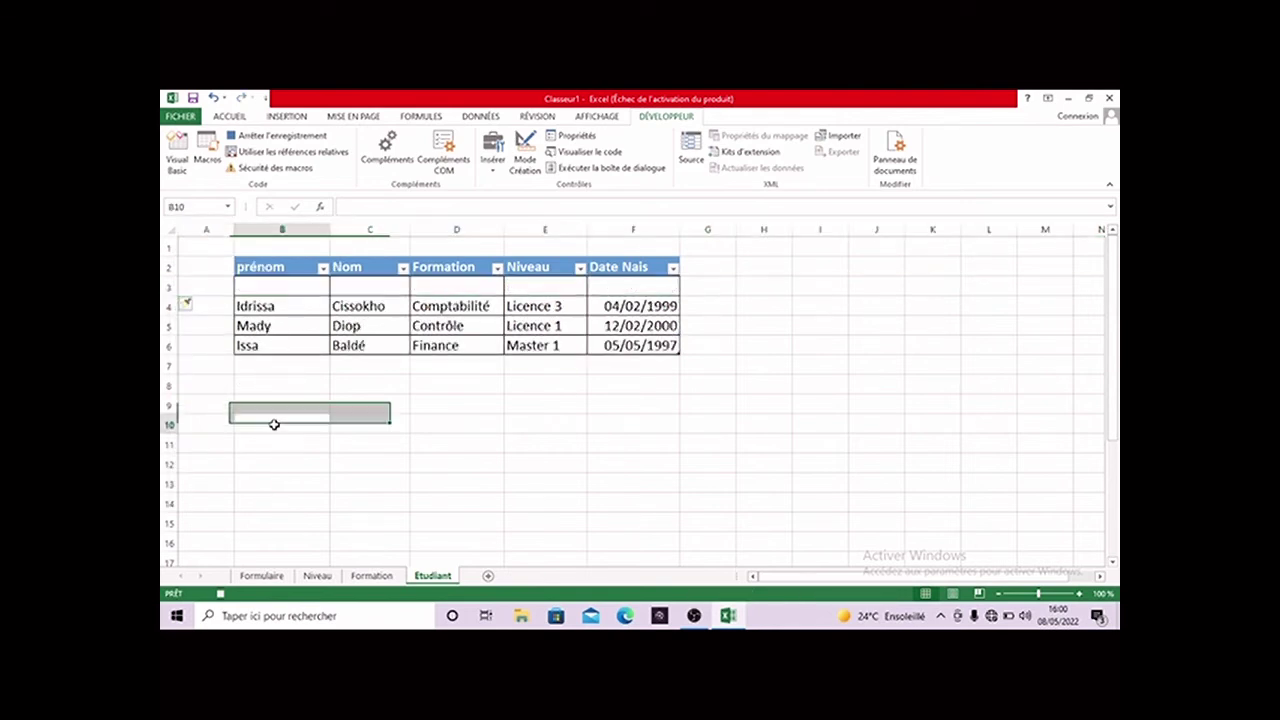
left_click(292, 285)
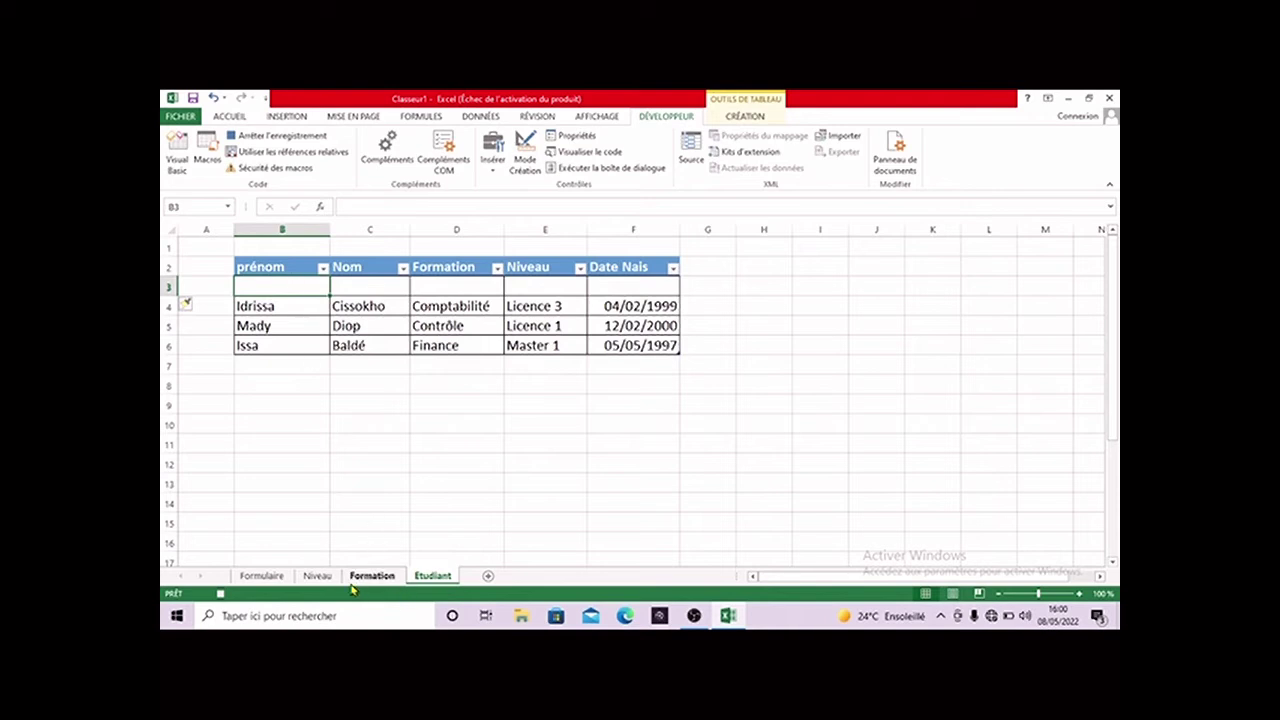
- Copy the form's first name into B3 of the new Etudiant row
left_click(281, 577)
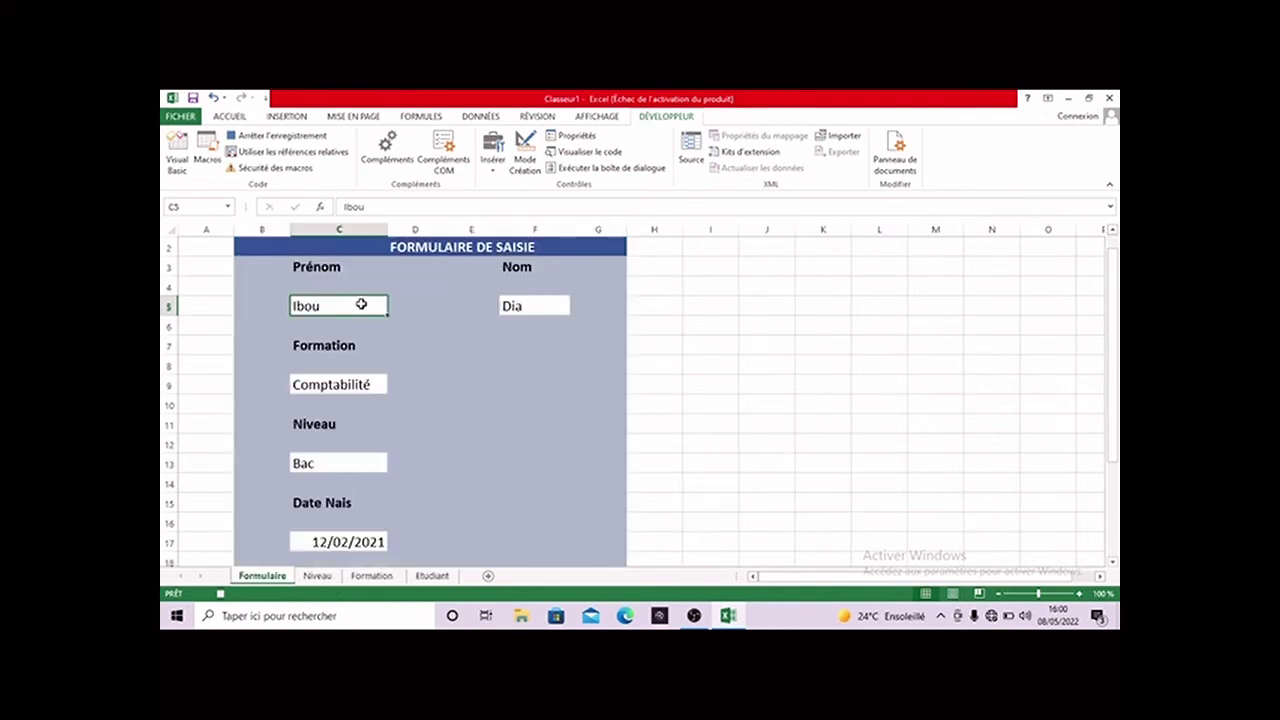
key("ctrl+c")
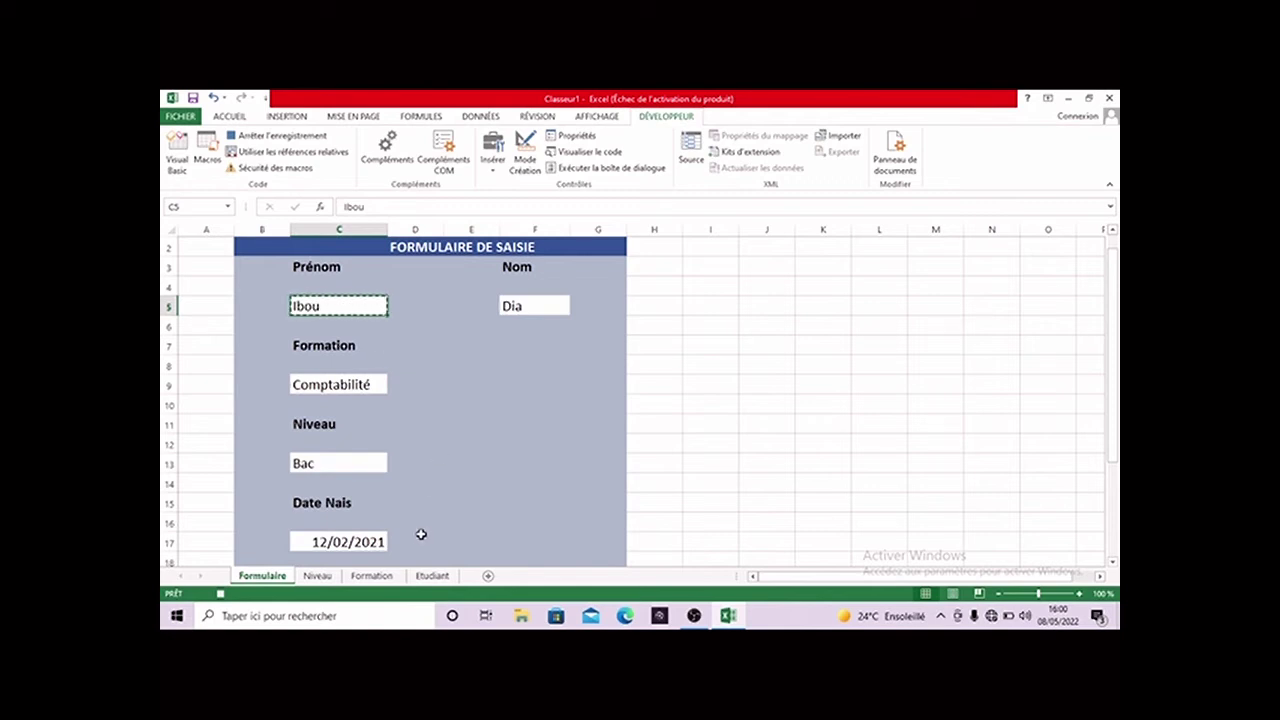
left_click(432, 576)
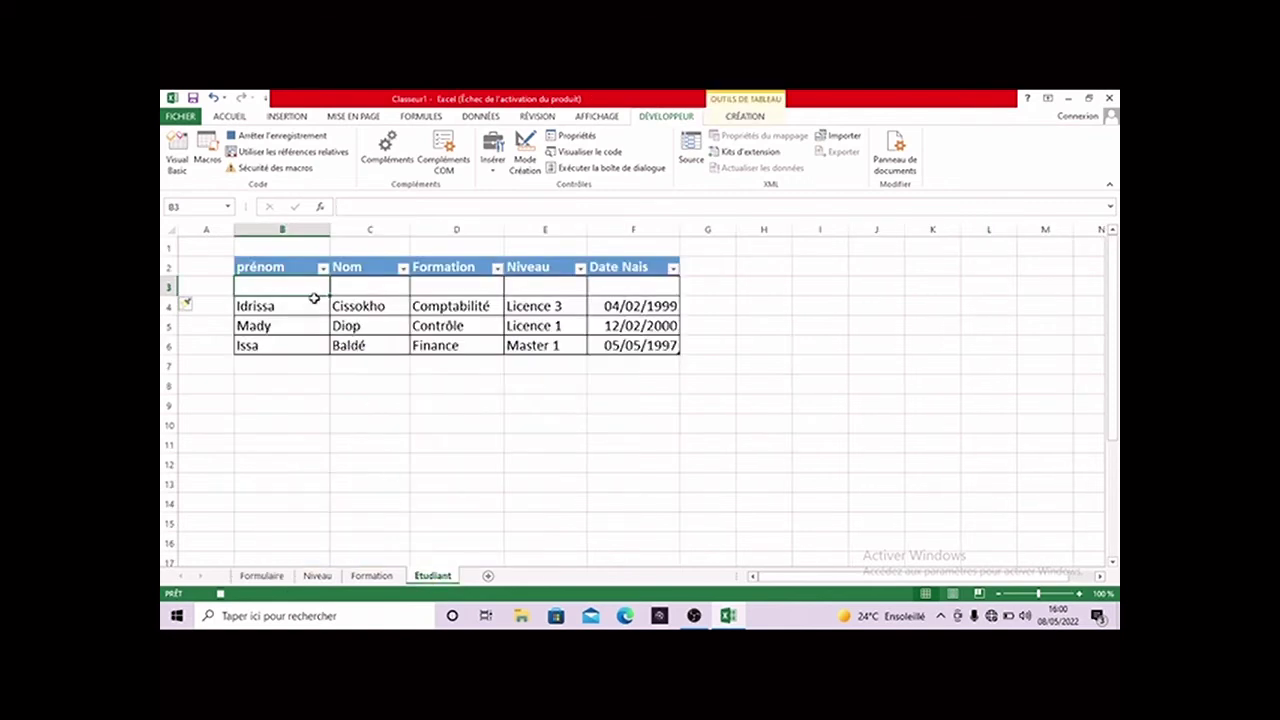
key("ctrl+v")
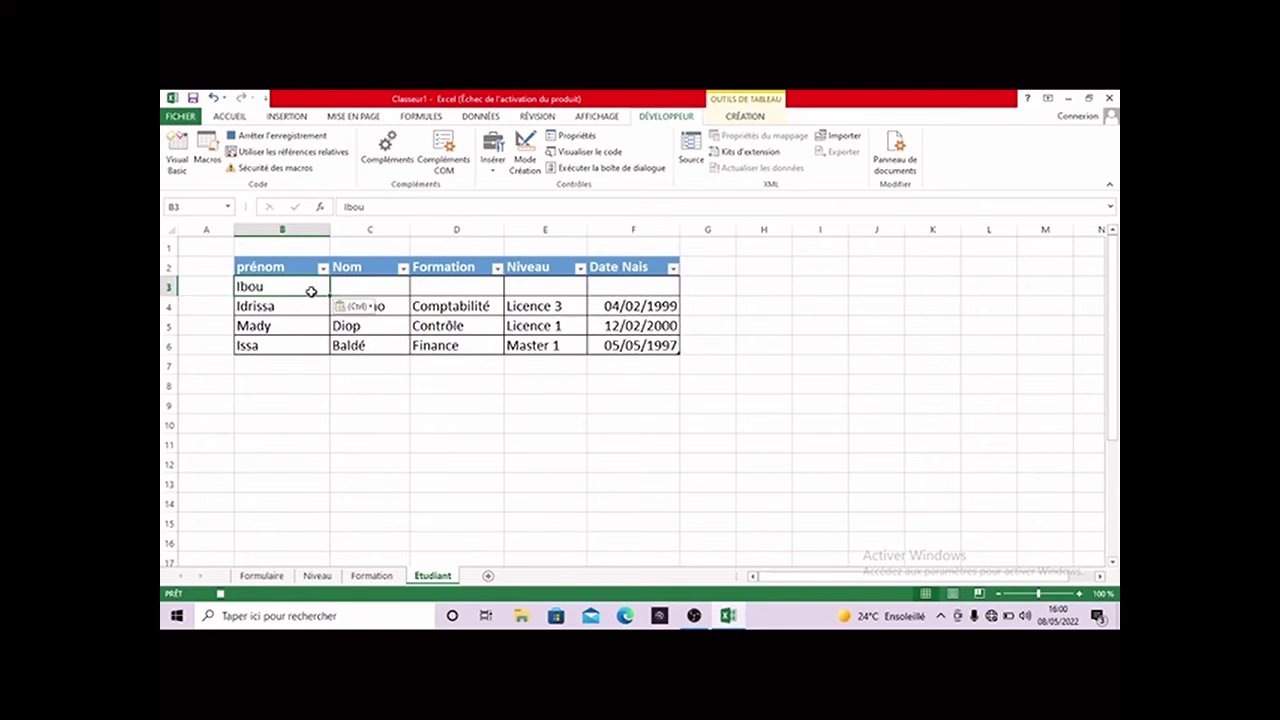
- Copy the birth date 12/02/2021 into F3, then return to the form's Prénom cell
left_click(261, 576)
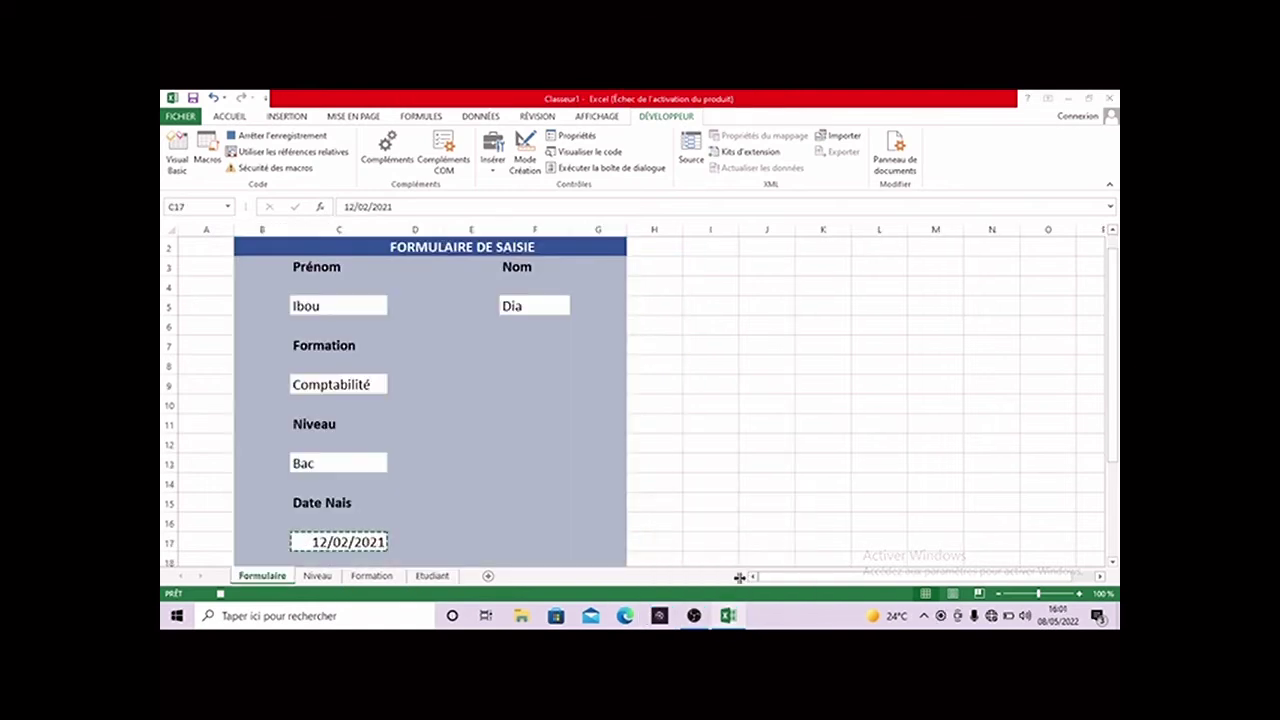
key("ctrl+c")
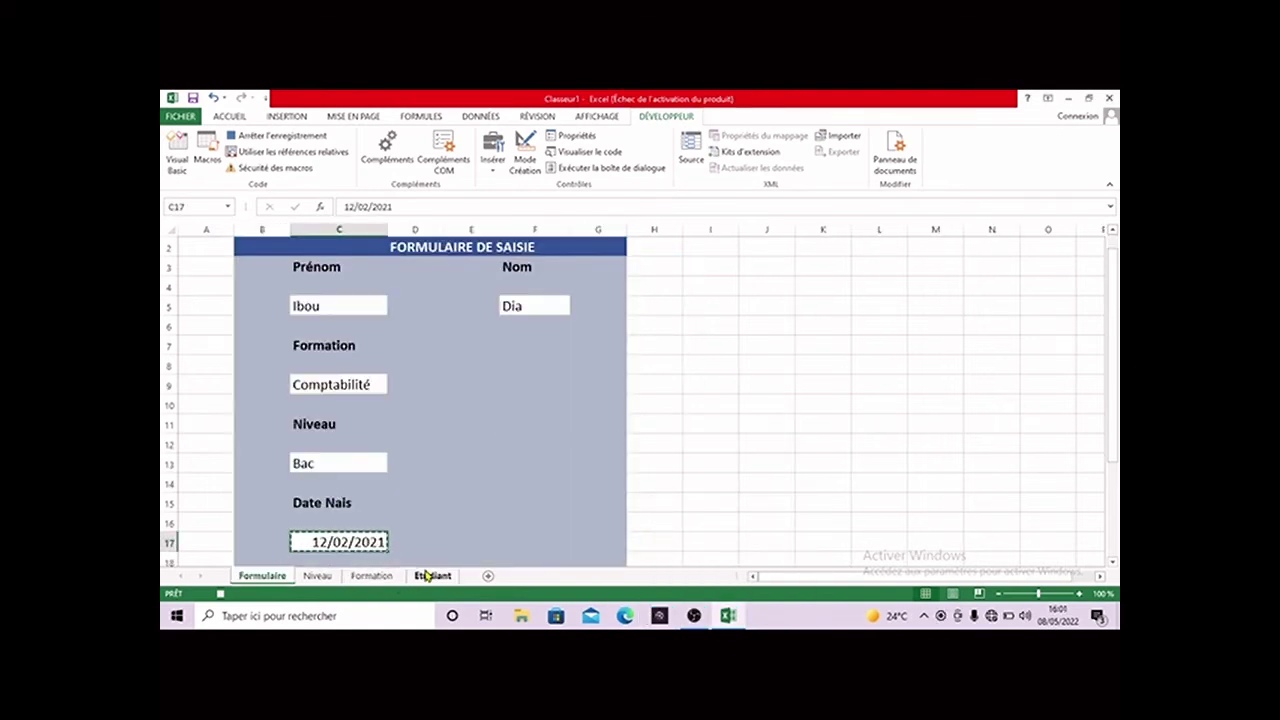
left_click(432, 576)
key("ctrl+v")
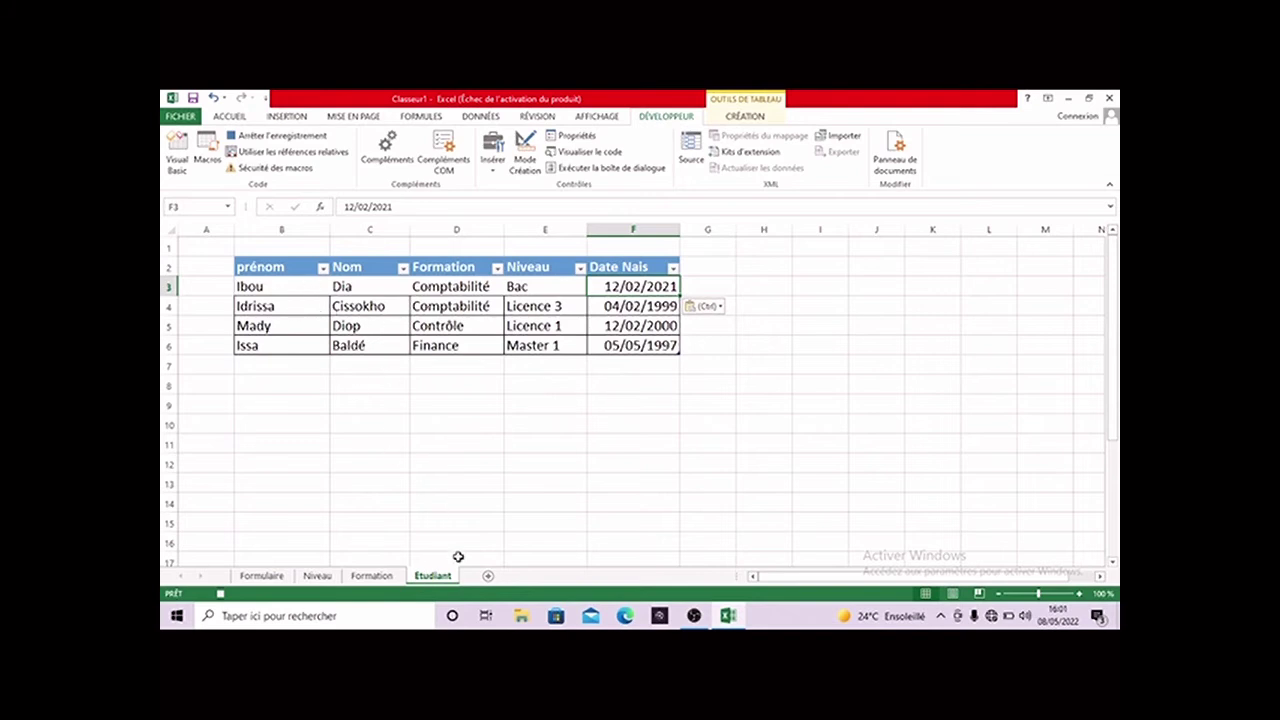
left_click(263, 576)
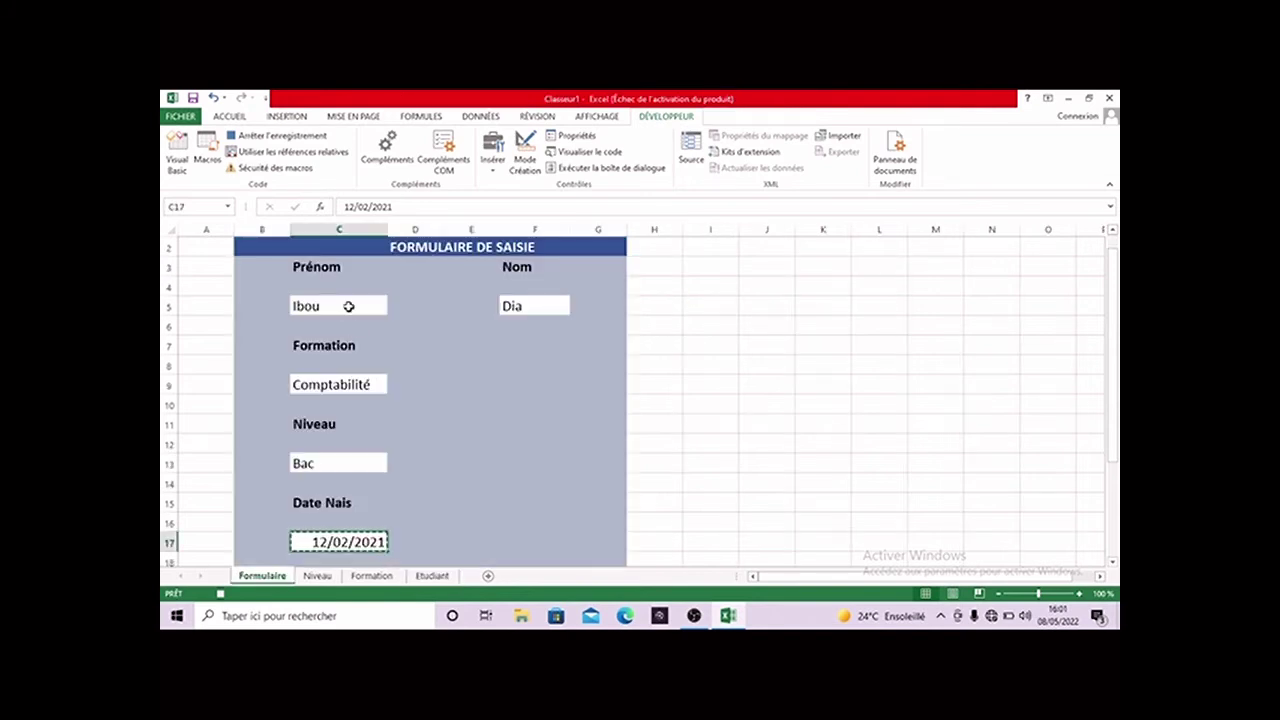
left_click(348, 306)
- Delete the Prénom, Formation, Niveau, Date Nais and Nom entries, then stop the macro recording
double_click(348, 306)
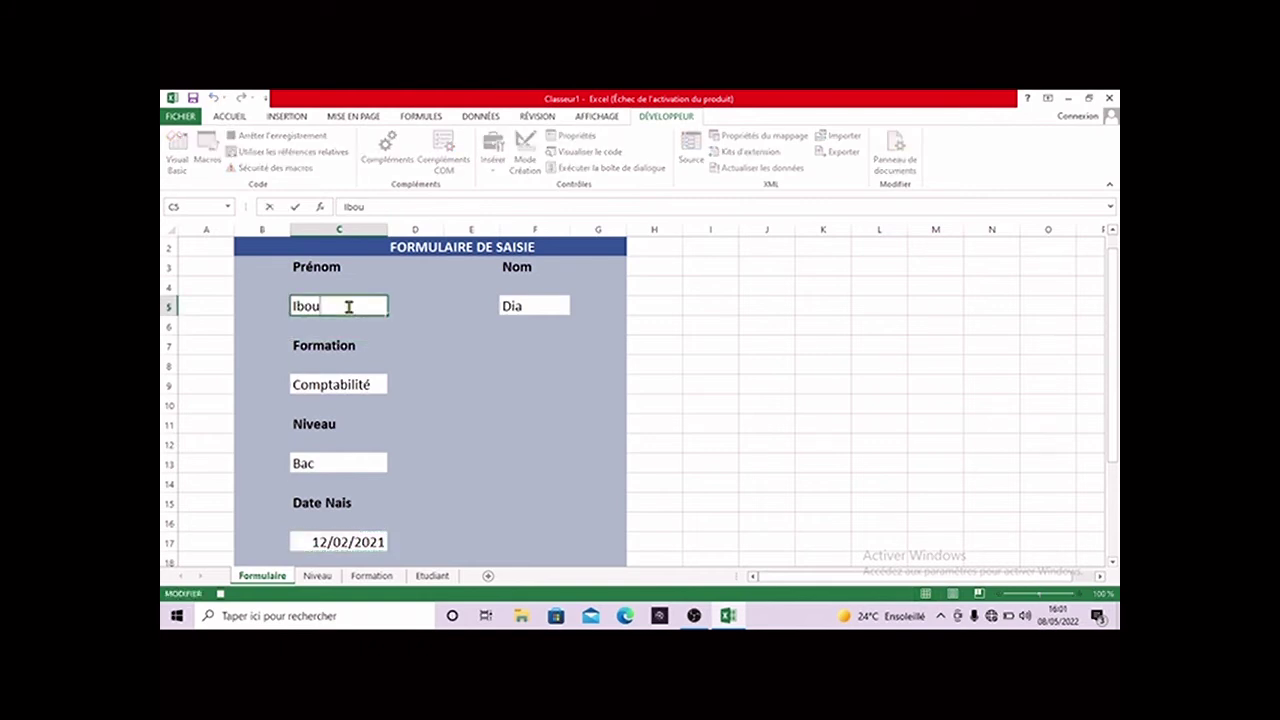
left_click(340, 380)
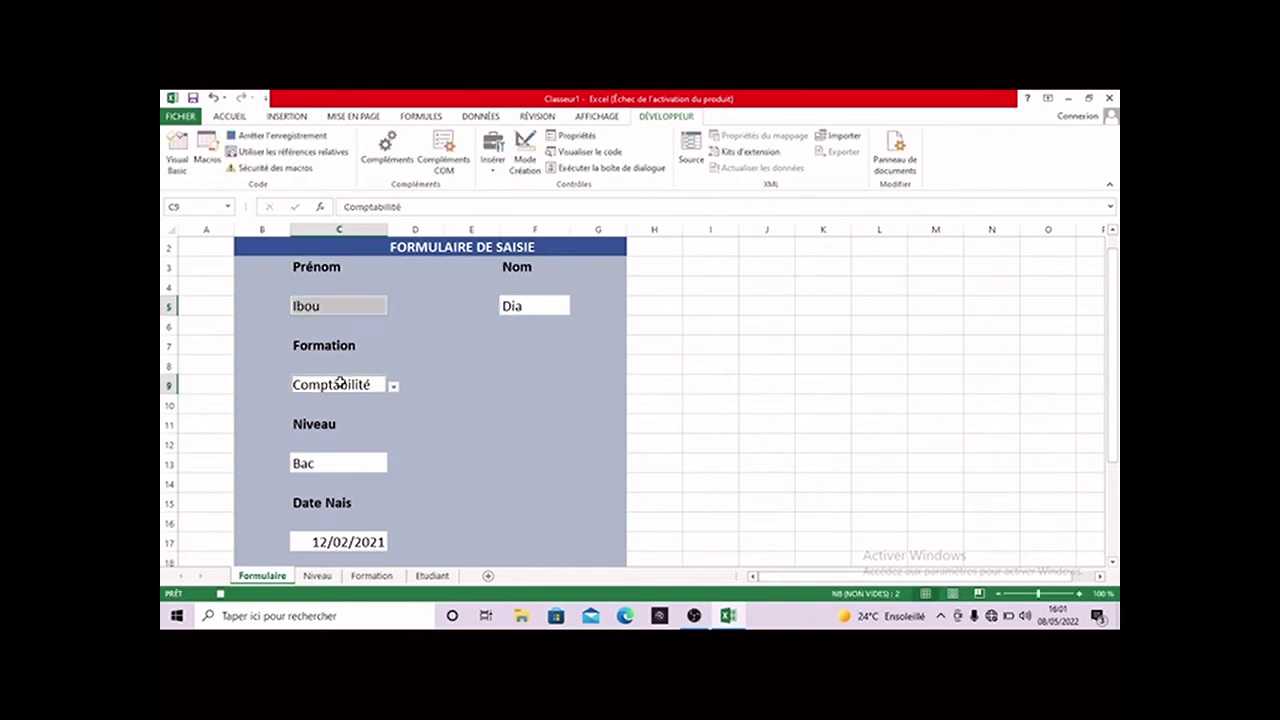
left_click(342, 458)
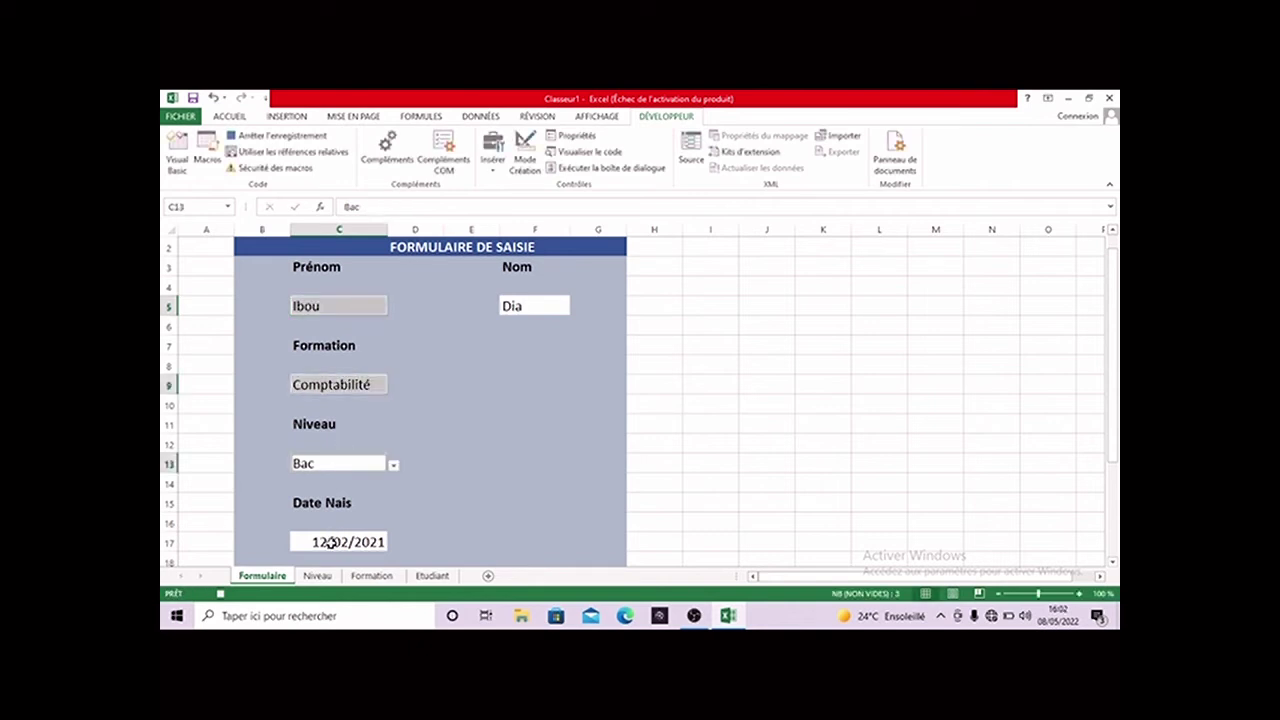
left_click(330, 542, "ctrl")
left_click(547, 308, "ctrl")
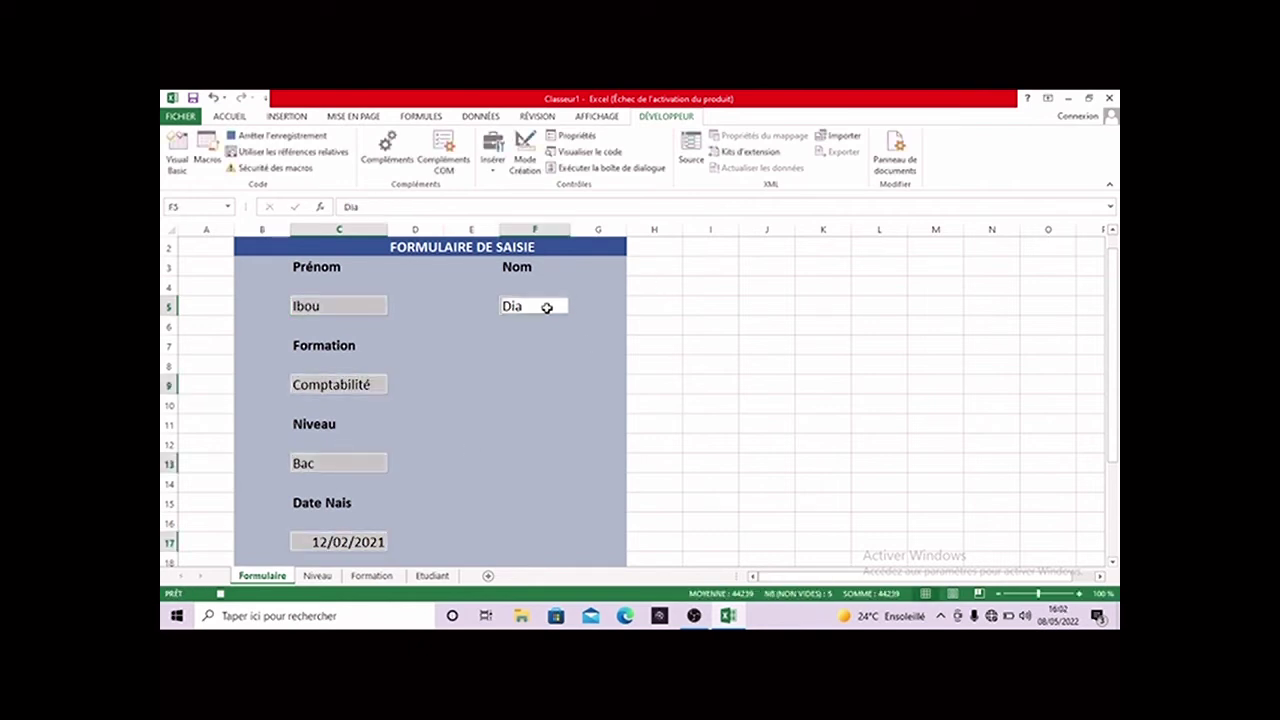
key("Delete")
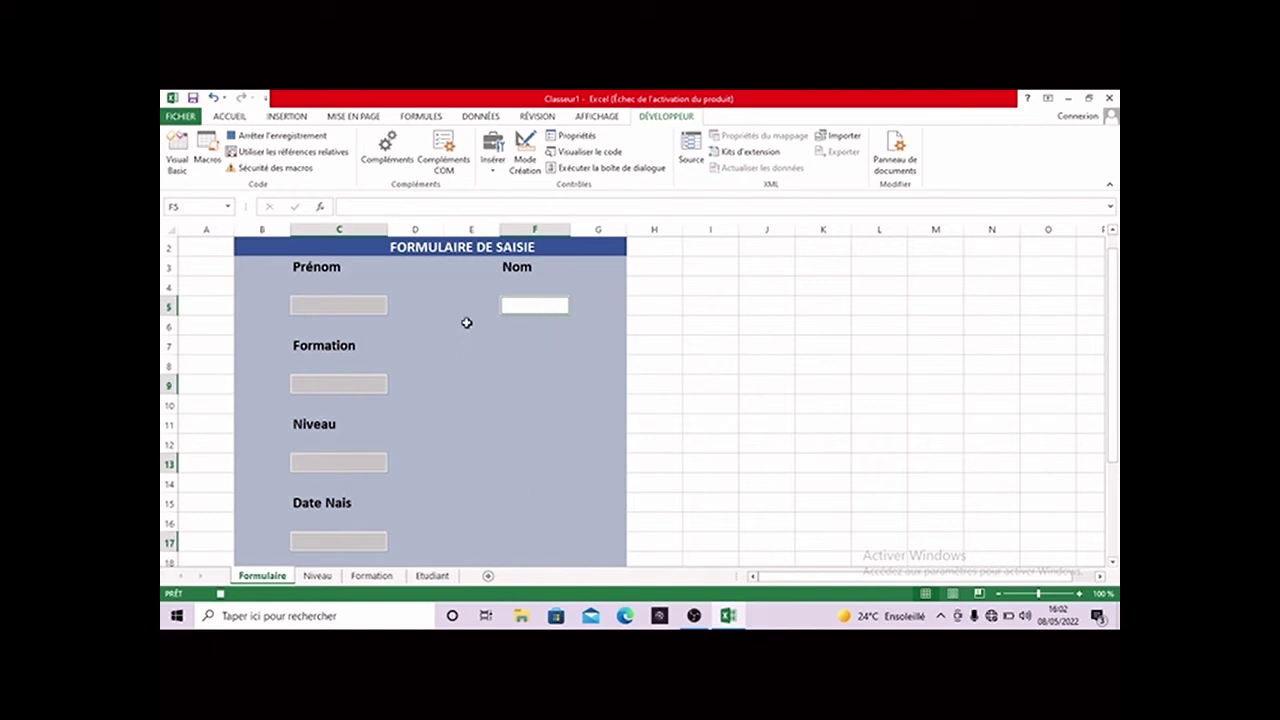
left_click(259, 137)
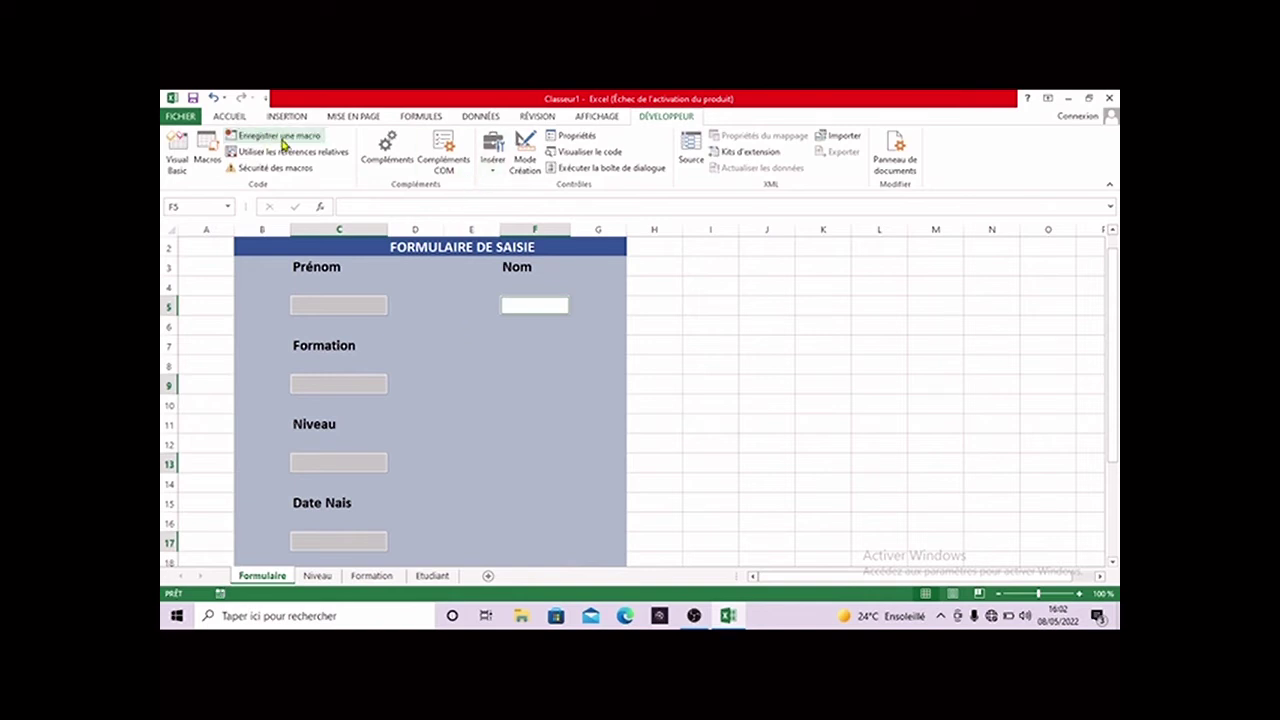
- Draw a form-control button near F9 and assign it the Créationnouveauetudiant macro
left_click(494, 176)
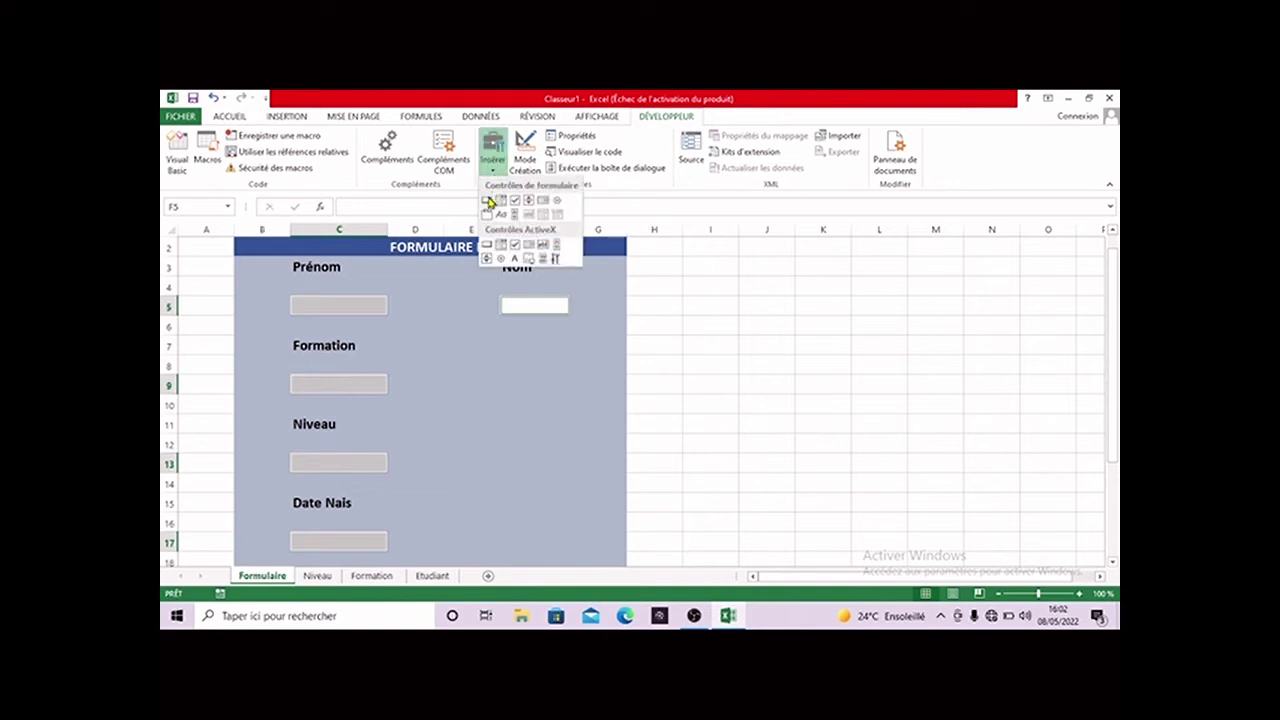
left_click(489, 201)
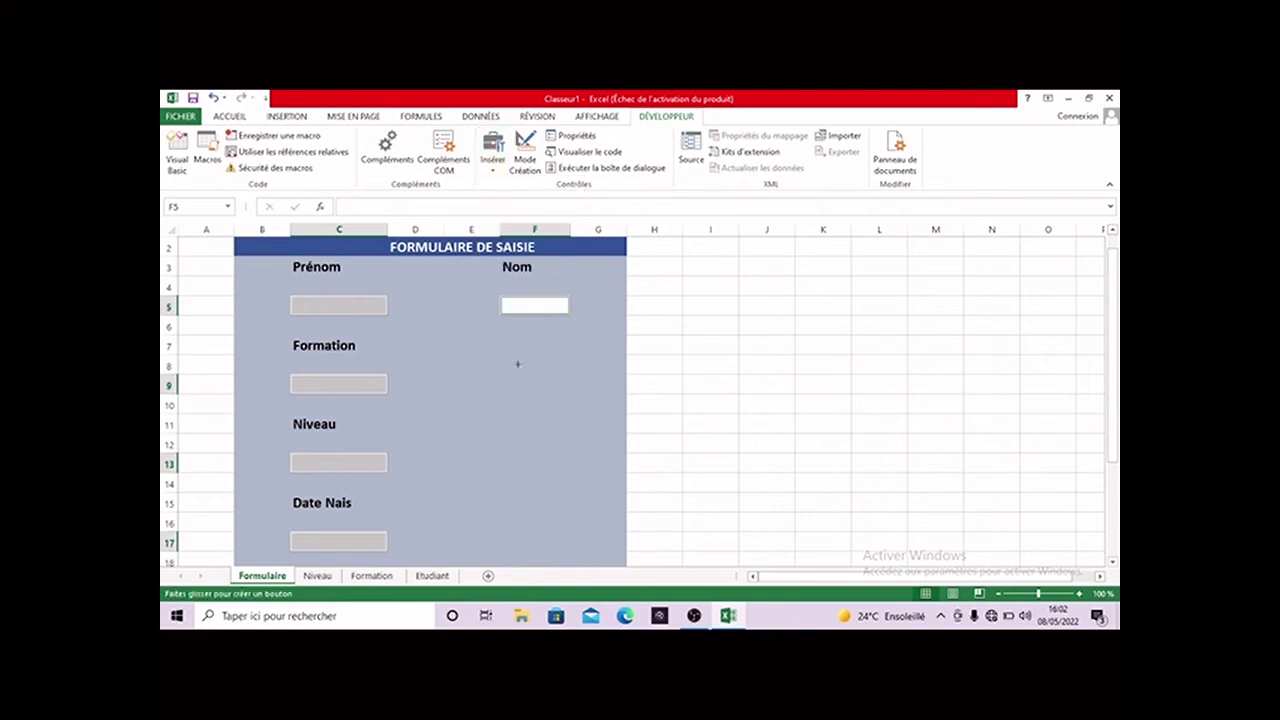
left_click_drag(487, 368, 577, 400)
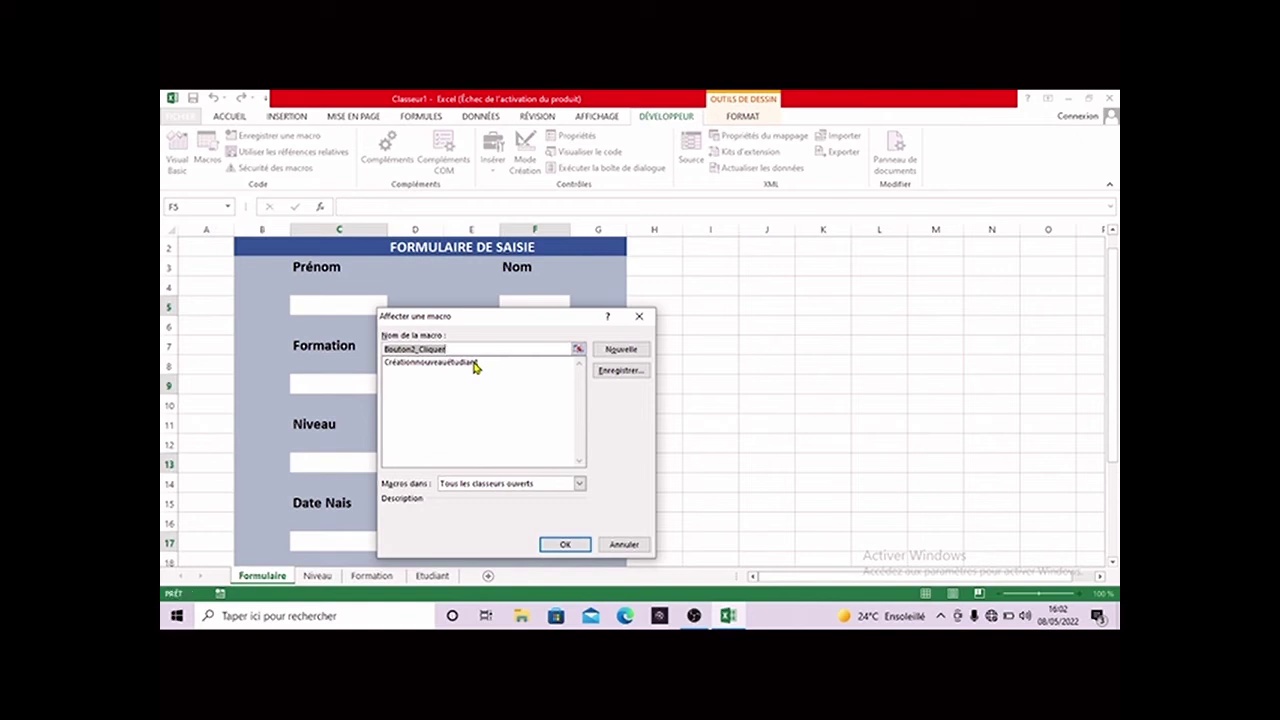
left_click(474, 364)
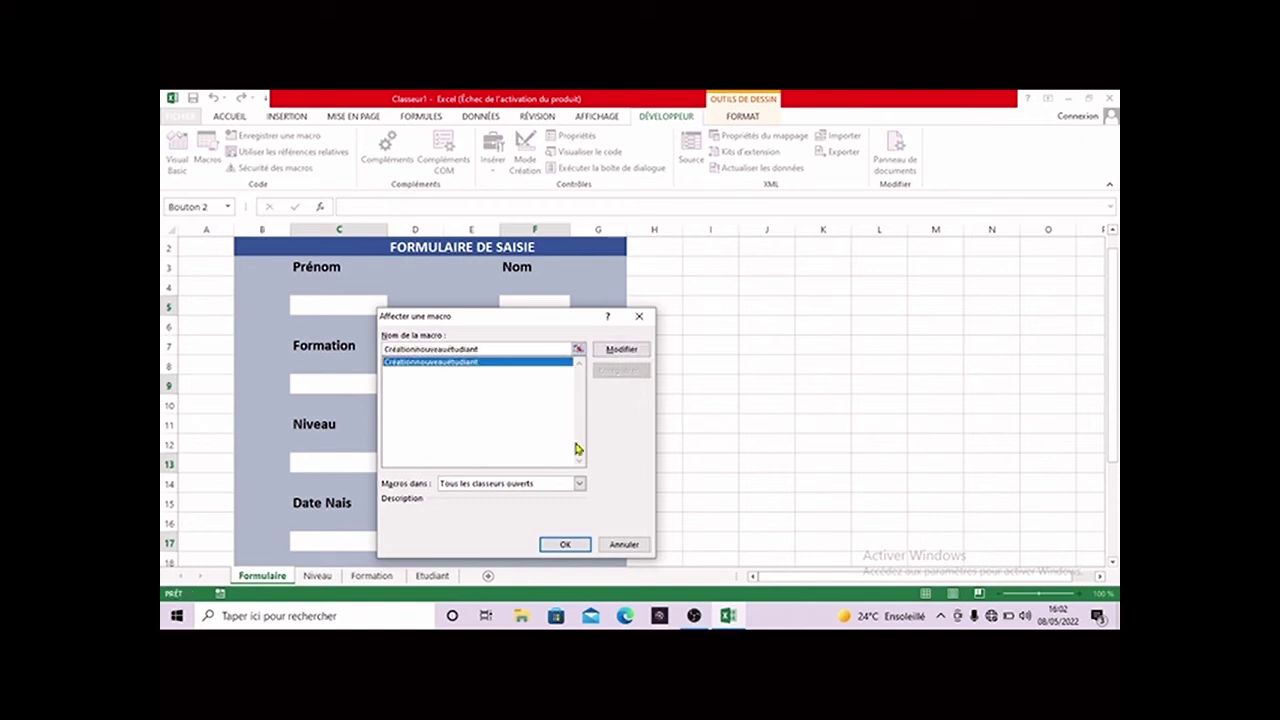
left_click(563, 544)
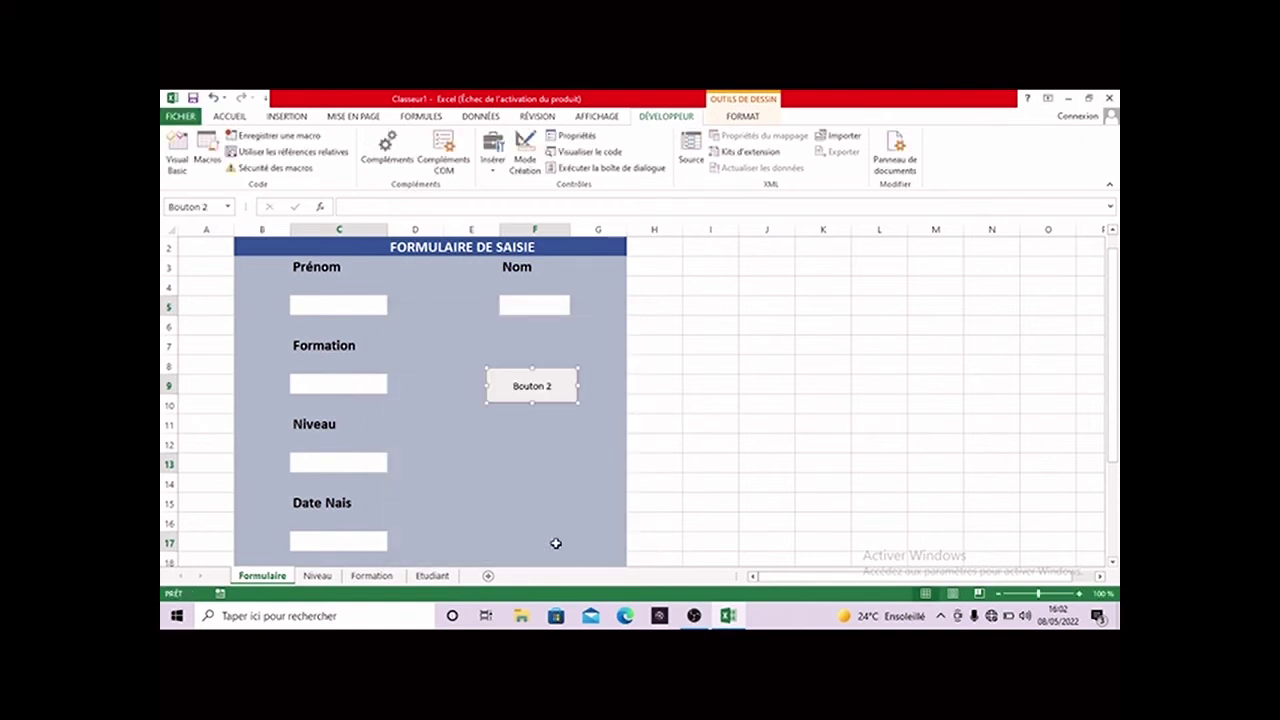
- Change the button caption from 'Bouton 2' to 'Ajouté étudiant'
left_click(549, 390)
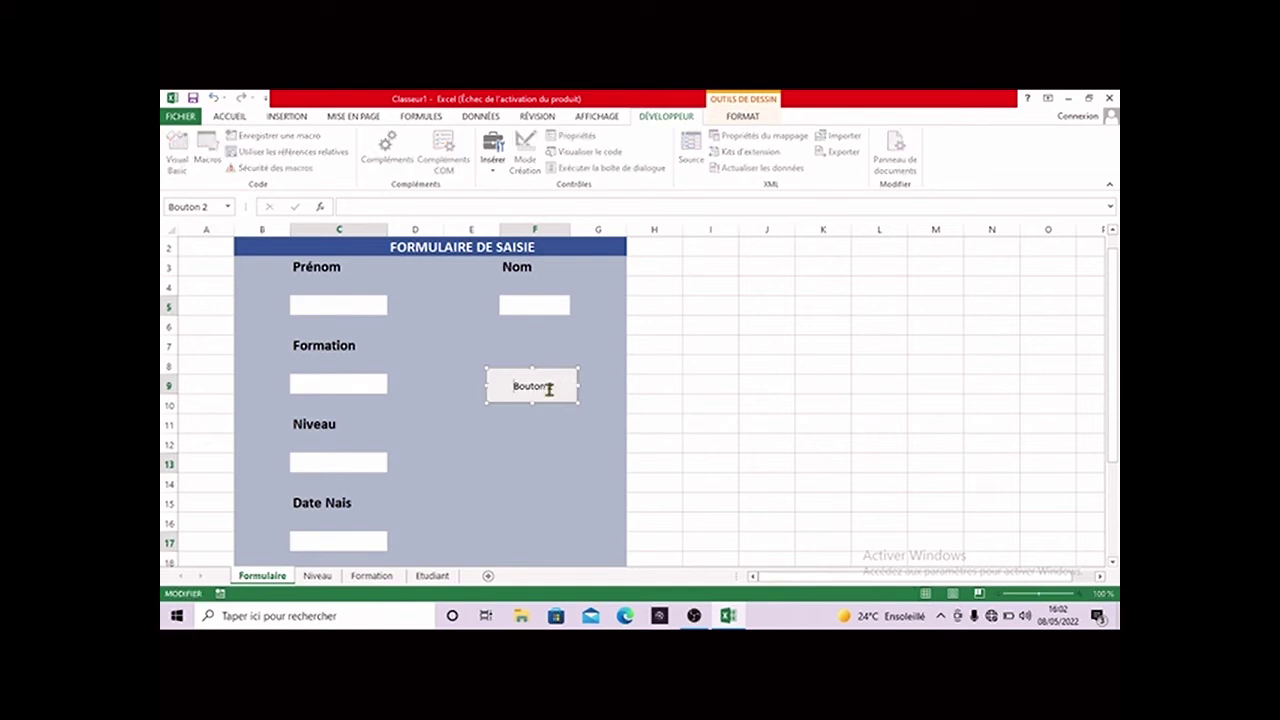
key("BackSpace")
key("BackSpace")
key("BackSpace")
key("BackSpace")
key("BackSpace")
key("BackSpace")
key("BackSpace")
type("Ajouterr")
key("BackSpace")
type("étudiant")
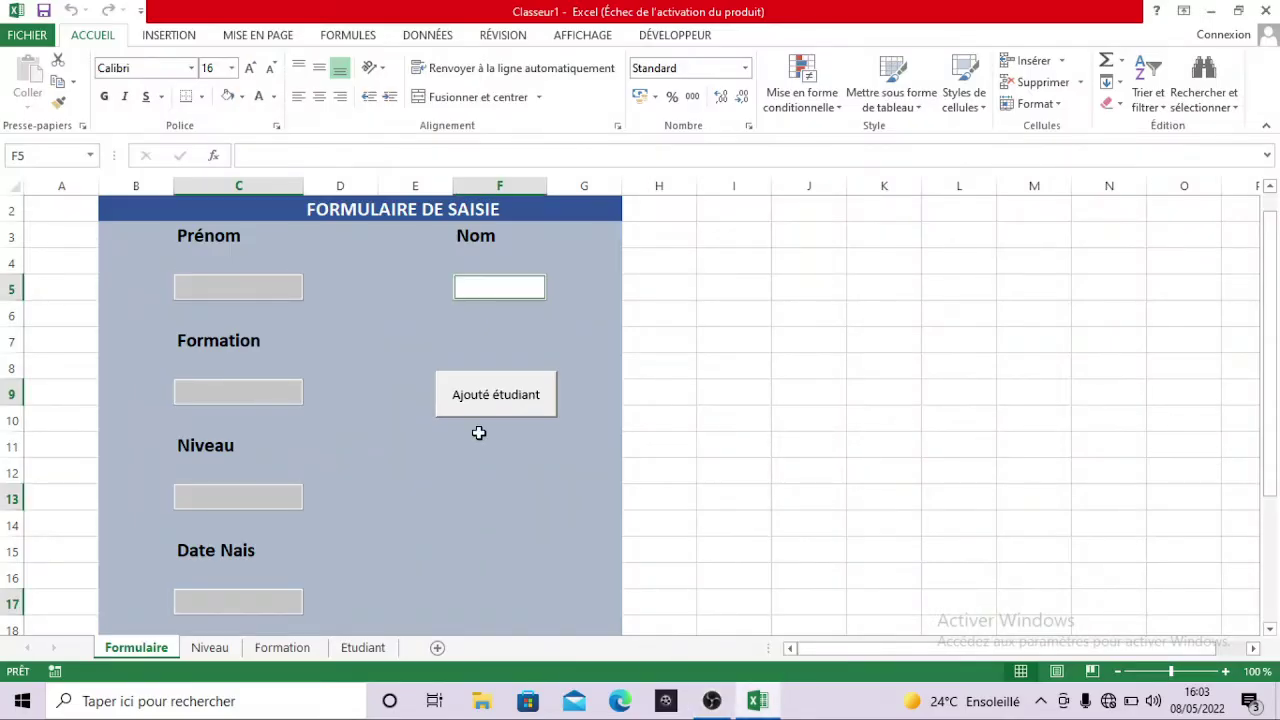
- Multi-select the Prénom, Formation, Niveau and Nom entry cells (C5, C9, C13, F5) and bring up their context menu
left_click(290, 292)
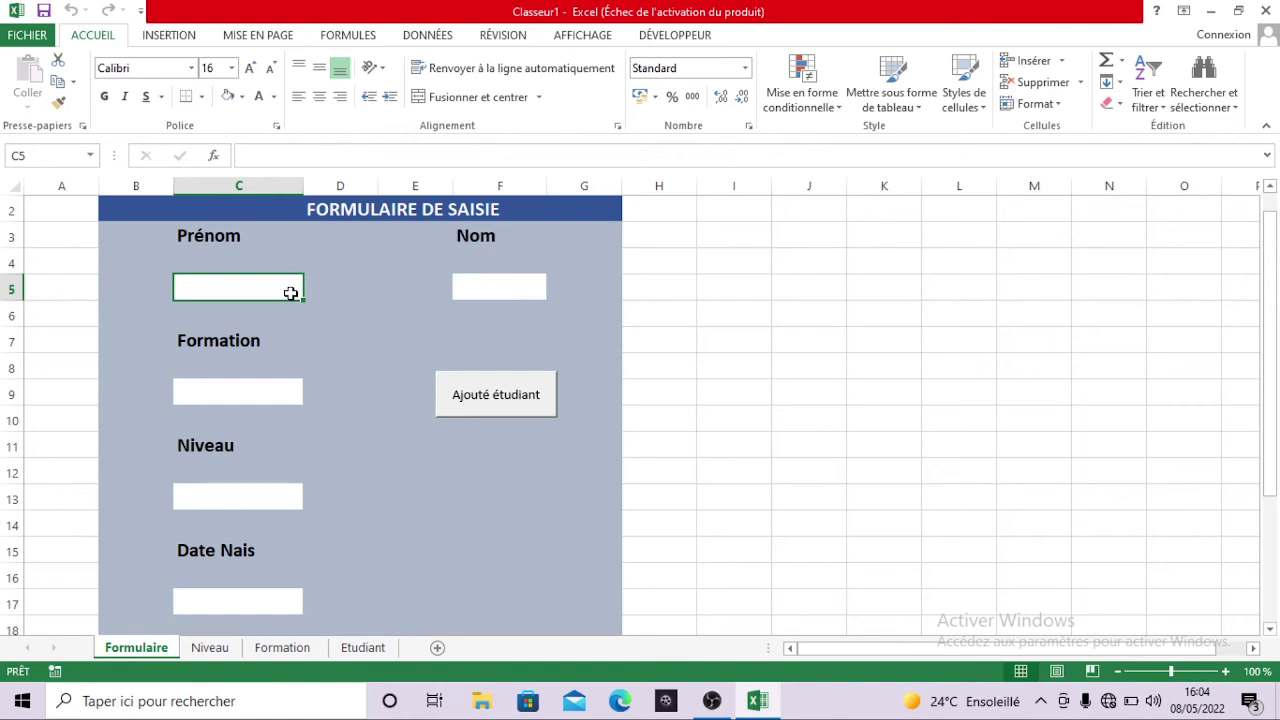
left_click(250, 400)
left_click(242, 487)
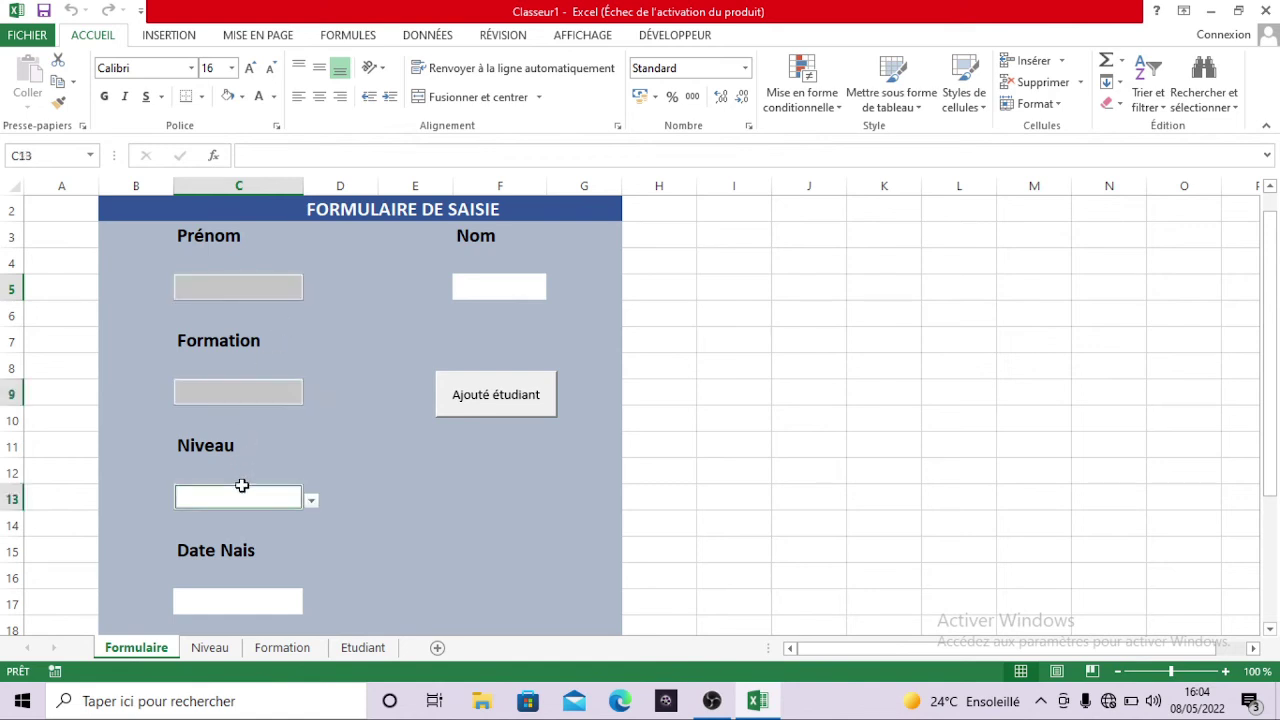
left_click(486, 286)
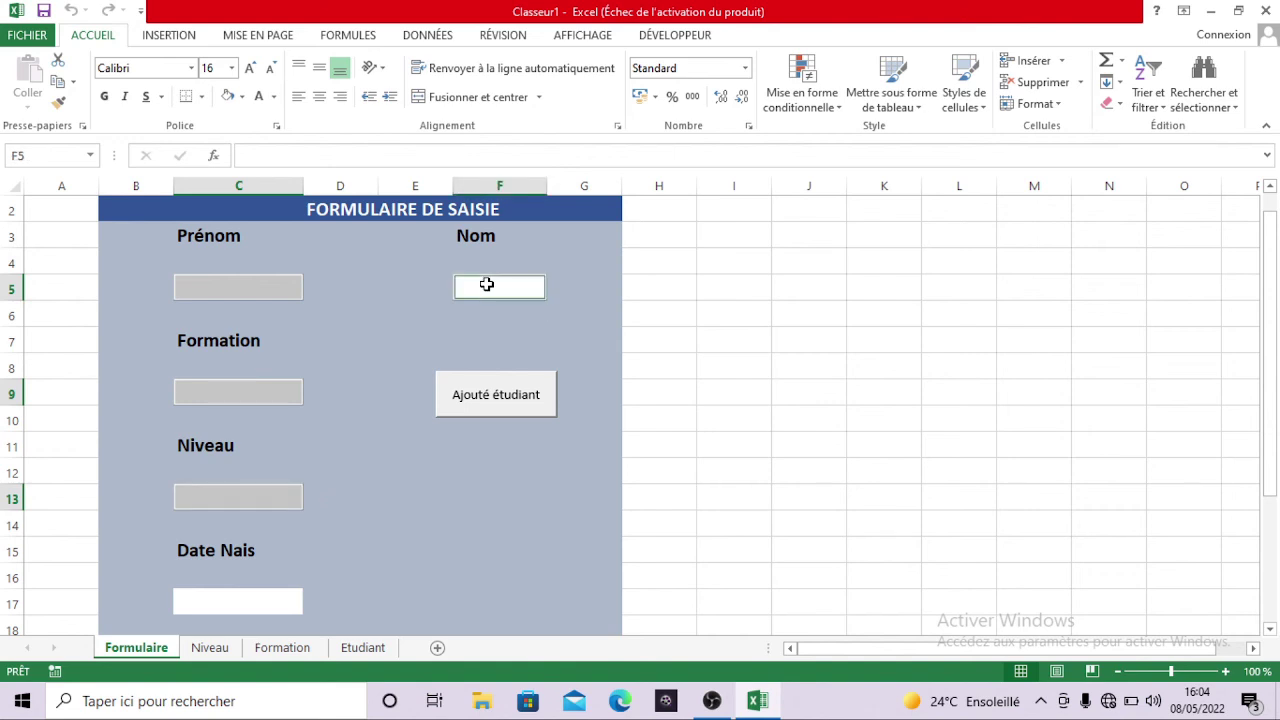
right_click(487, 287)
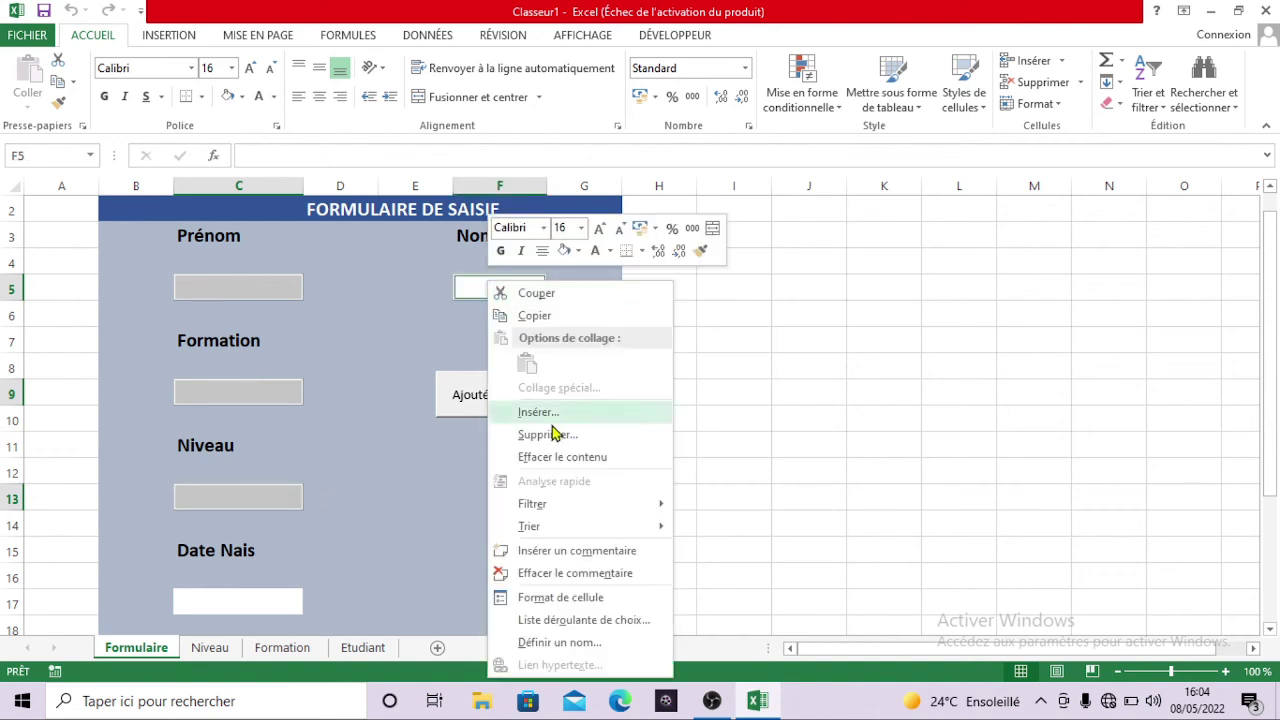
- Uncheck Verrouillée in Format de cellule > Protection for the selected entry cells
left_click(578, 600)
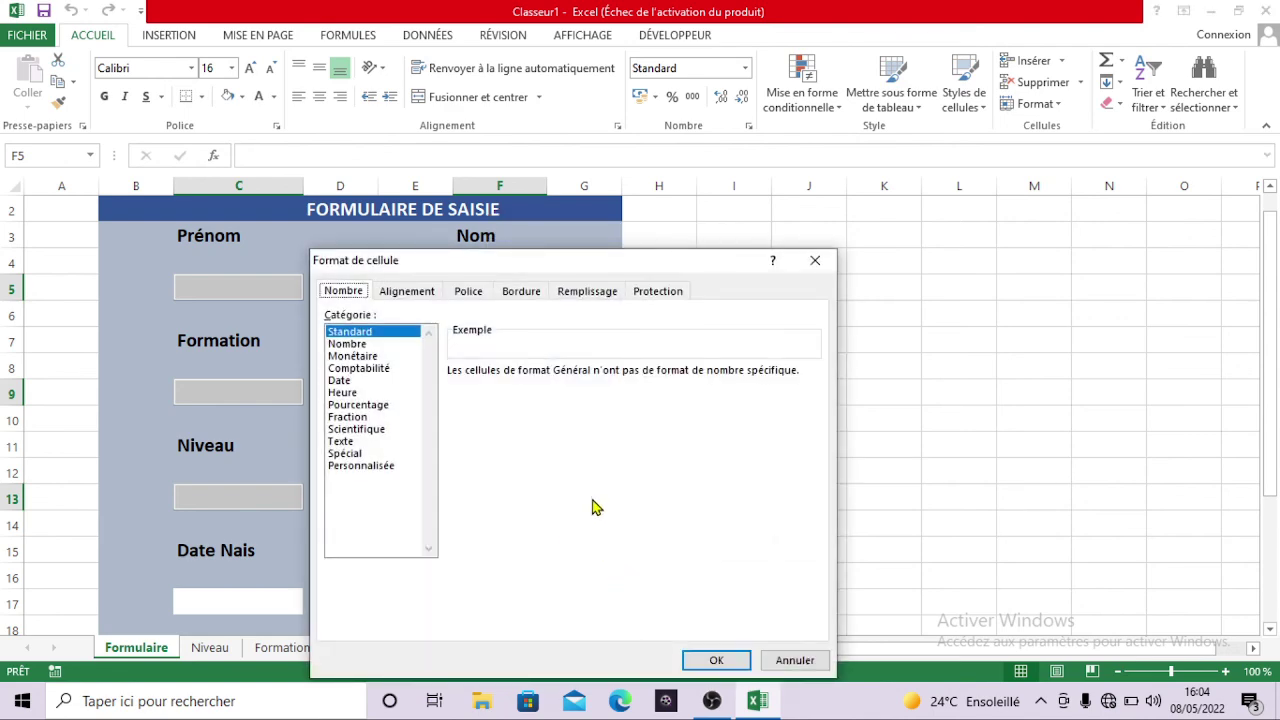
left_click(670, 291)
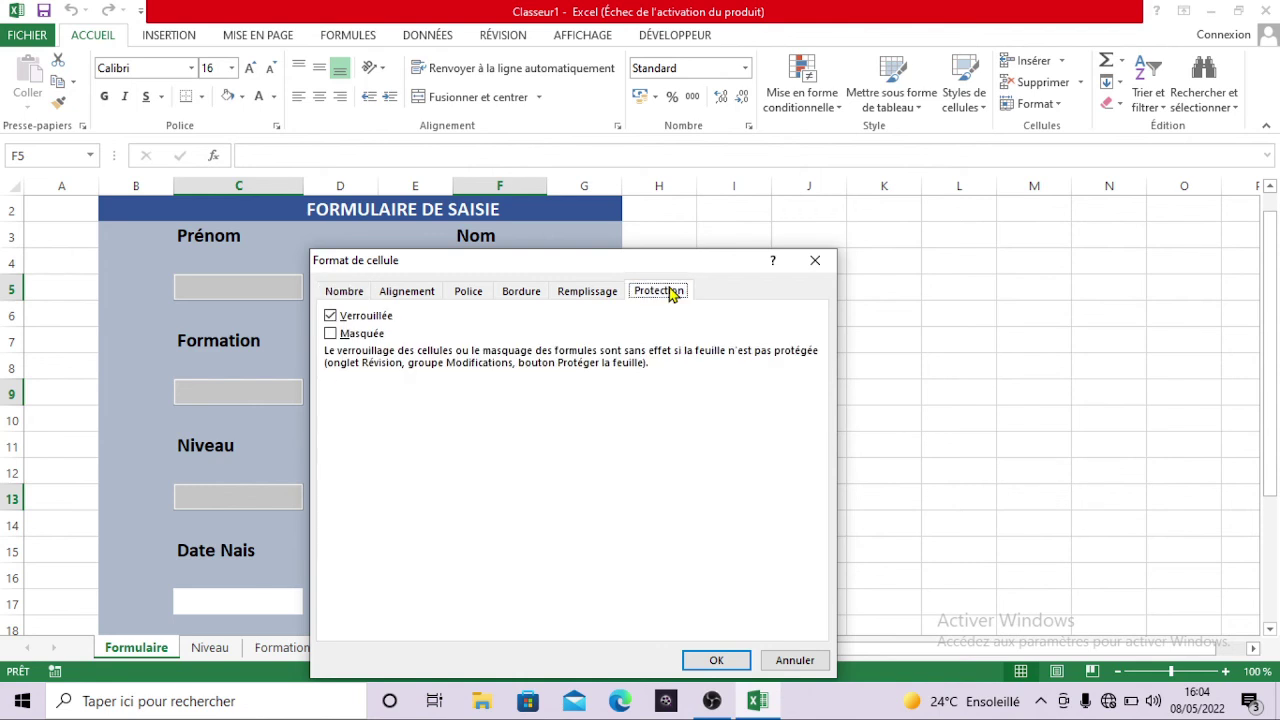
left_click(331, 316)
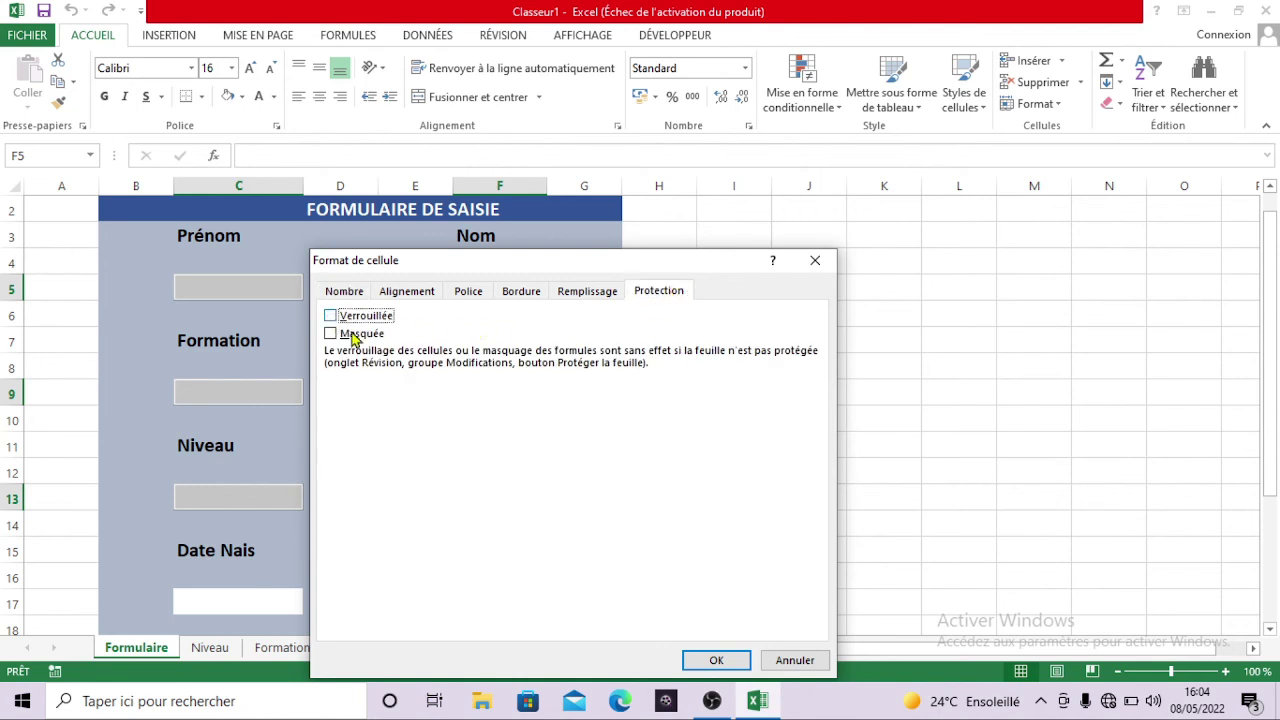
left_click(718, 660)
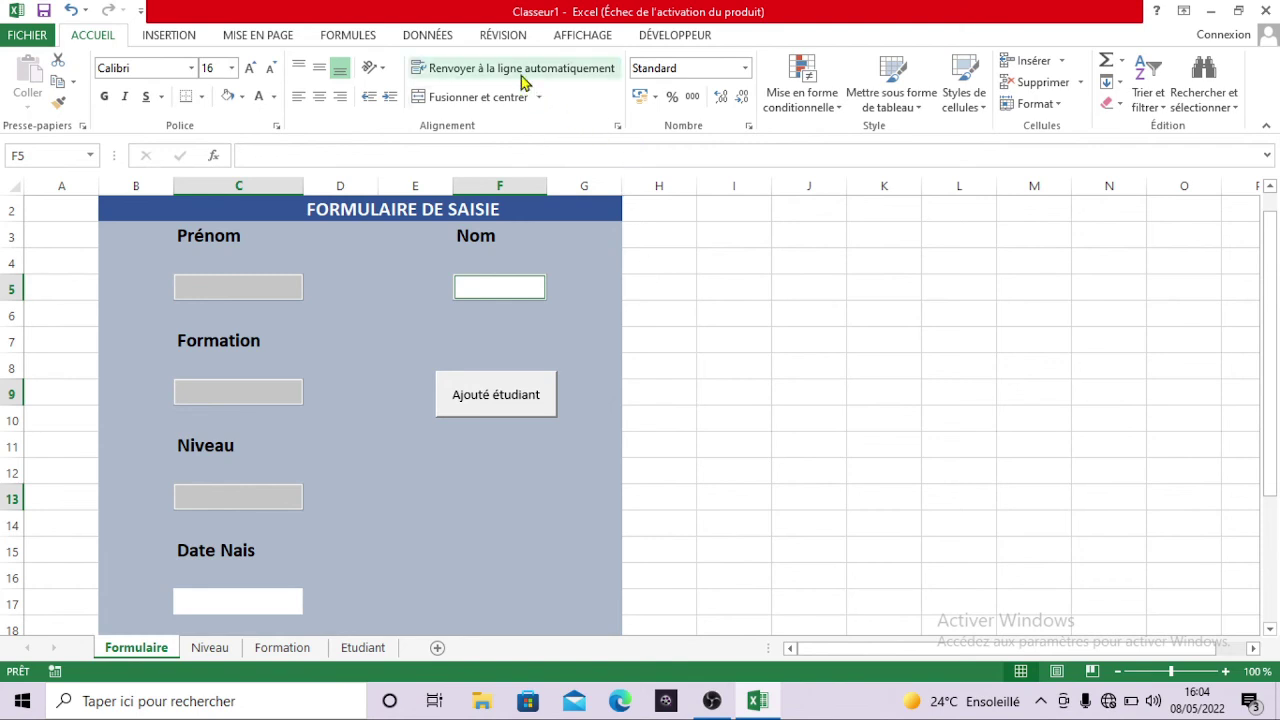
left_click(503, 36)
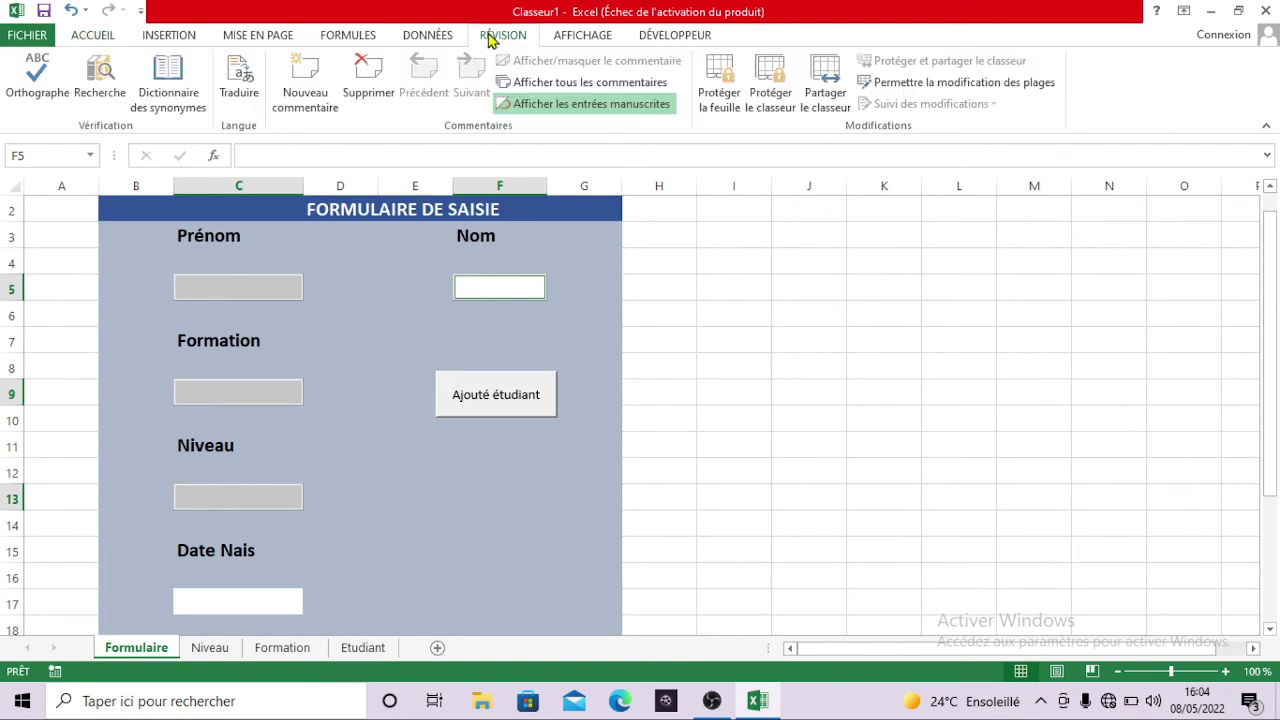
- Protect the Formulaire sheet with a password, confirming it, then deselect the cells
left_click(729, 104)
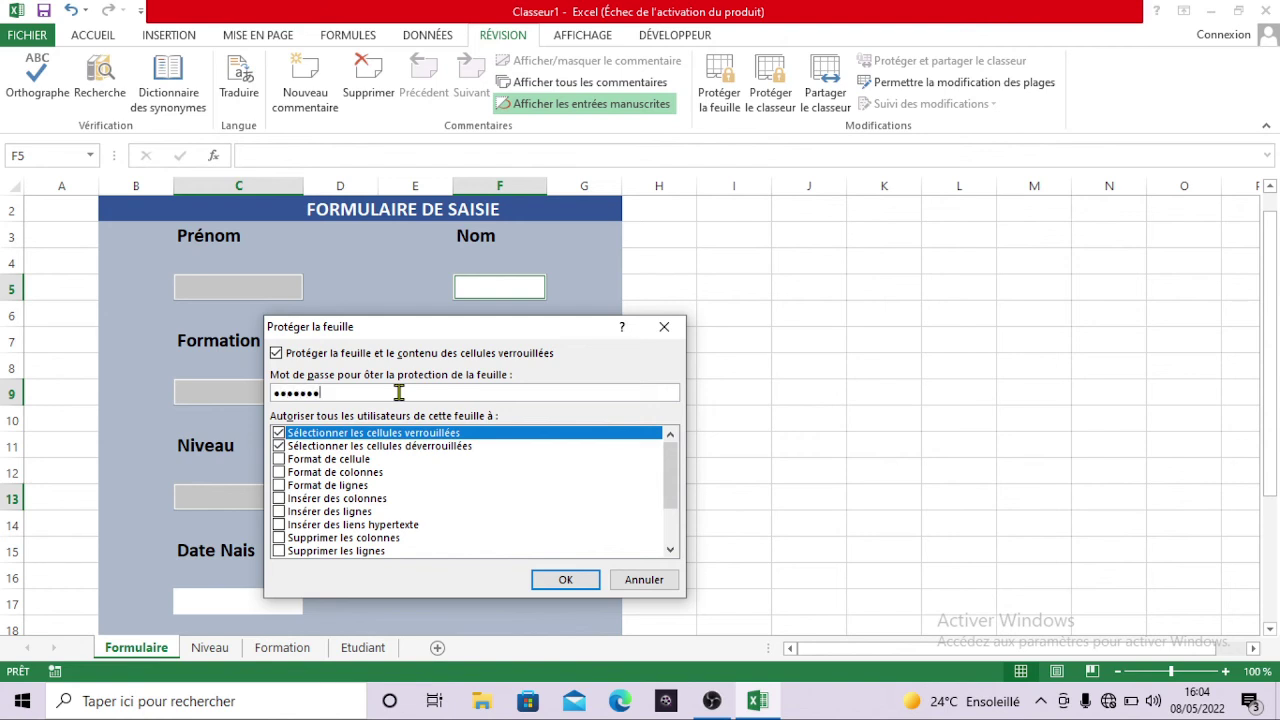
left_click(566, 581)
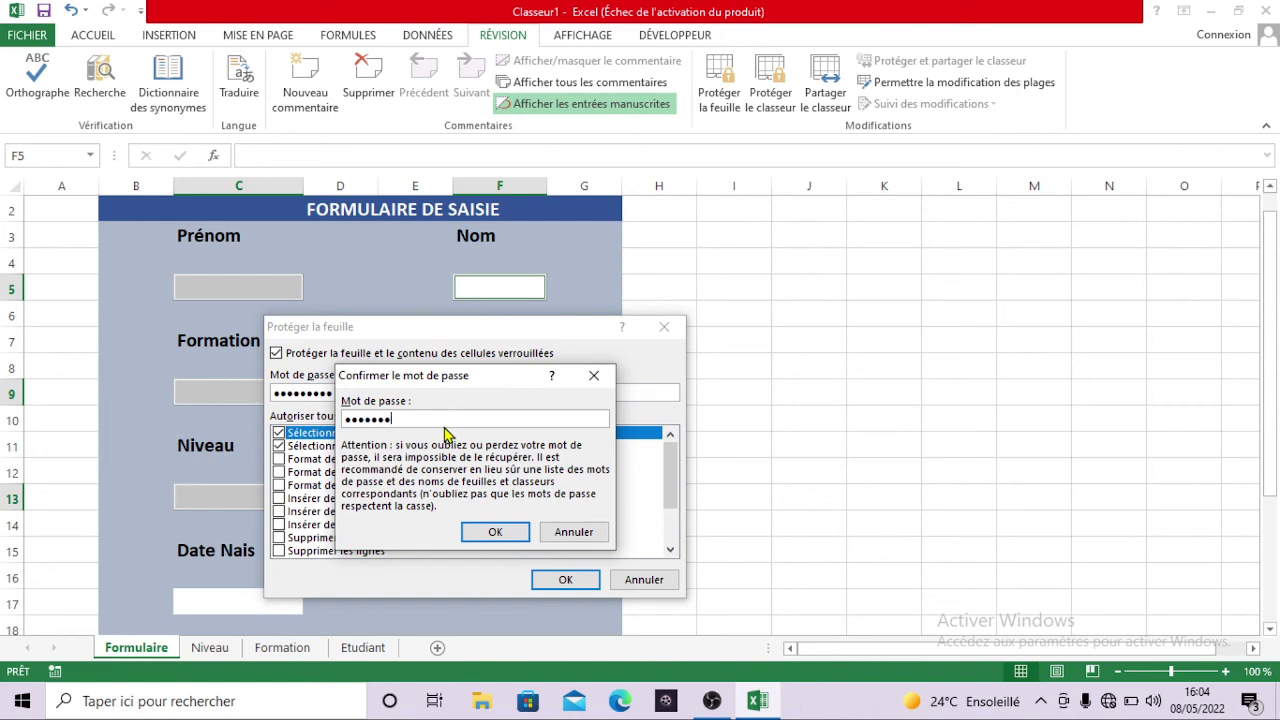
left_click(489, 531)
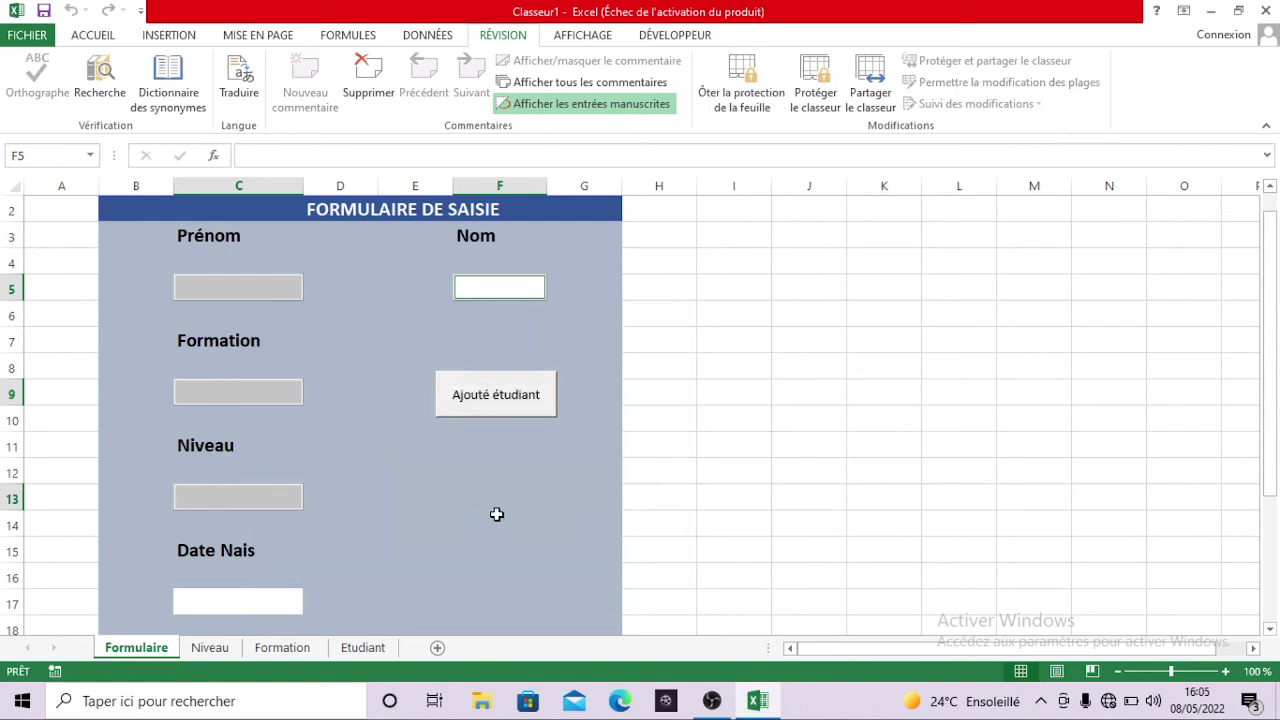
left_click(497, 515)
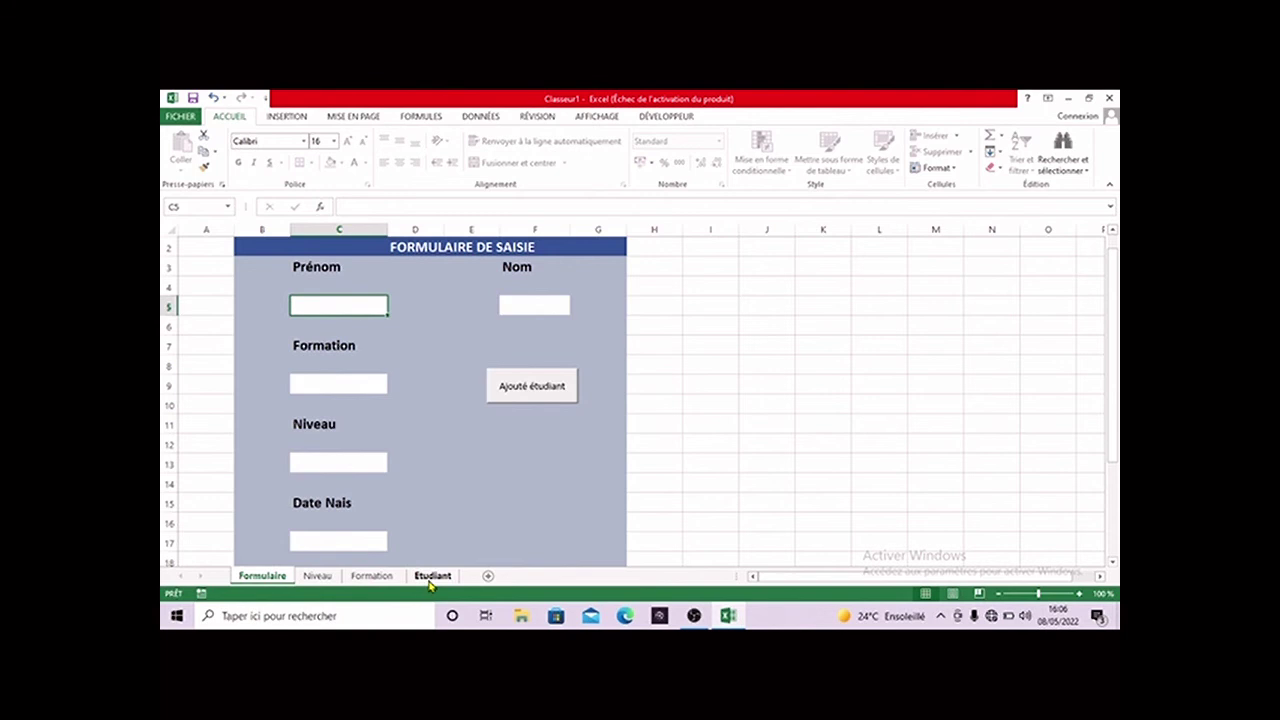
left_click(432, 576)
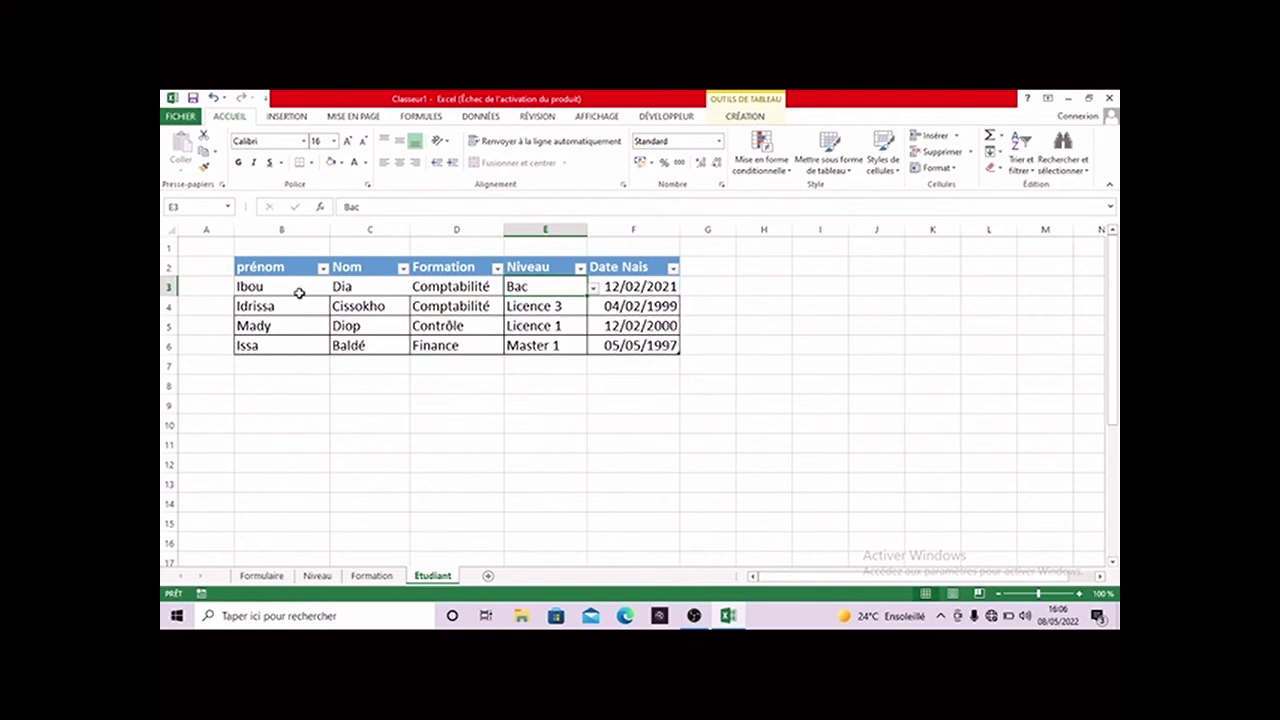
left_click(261, 577)
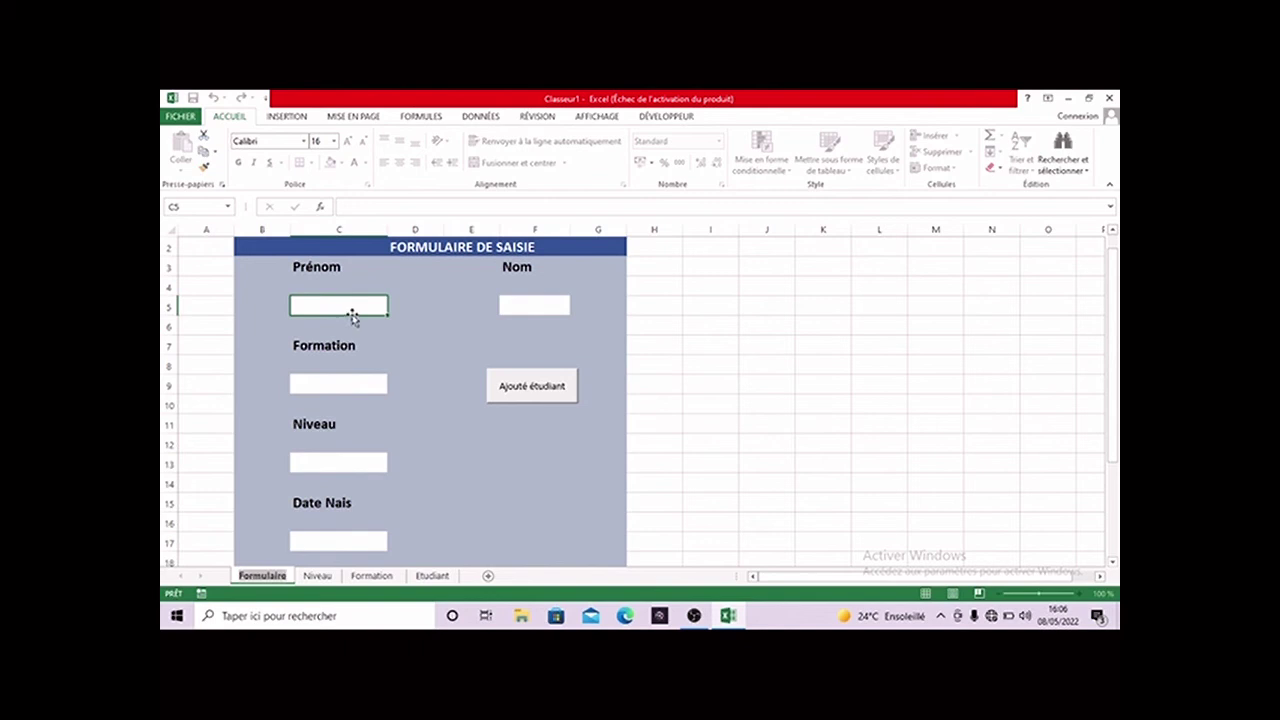
left_click(346, 309)
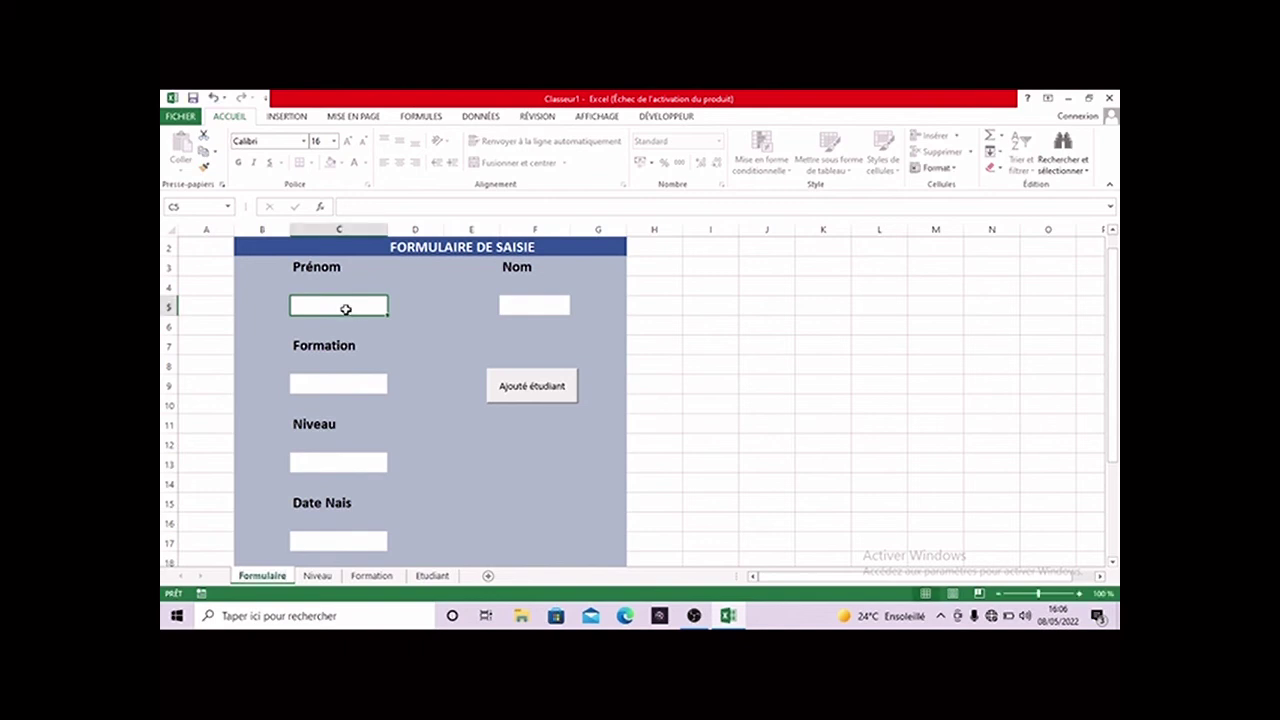
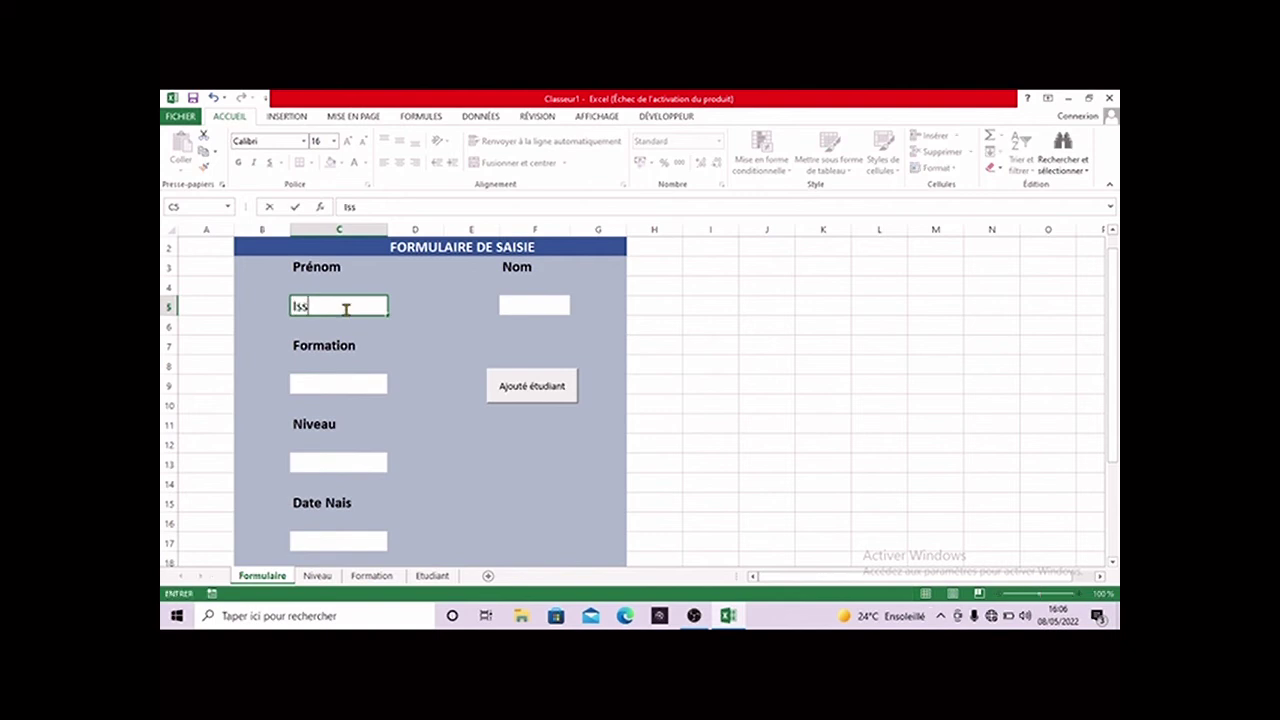
key("Tab")
key("Tab")
key("Tab")
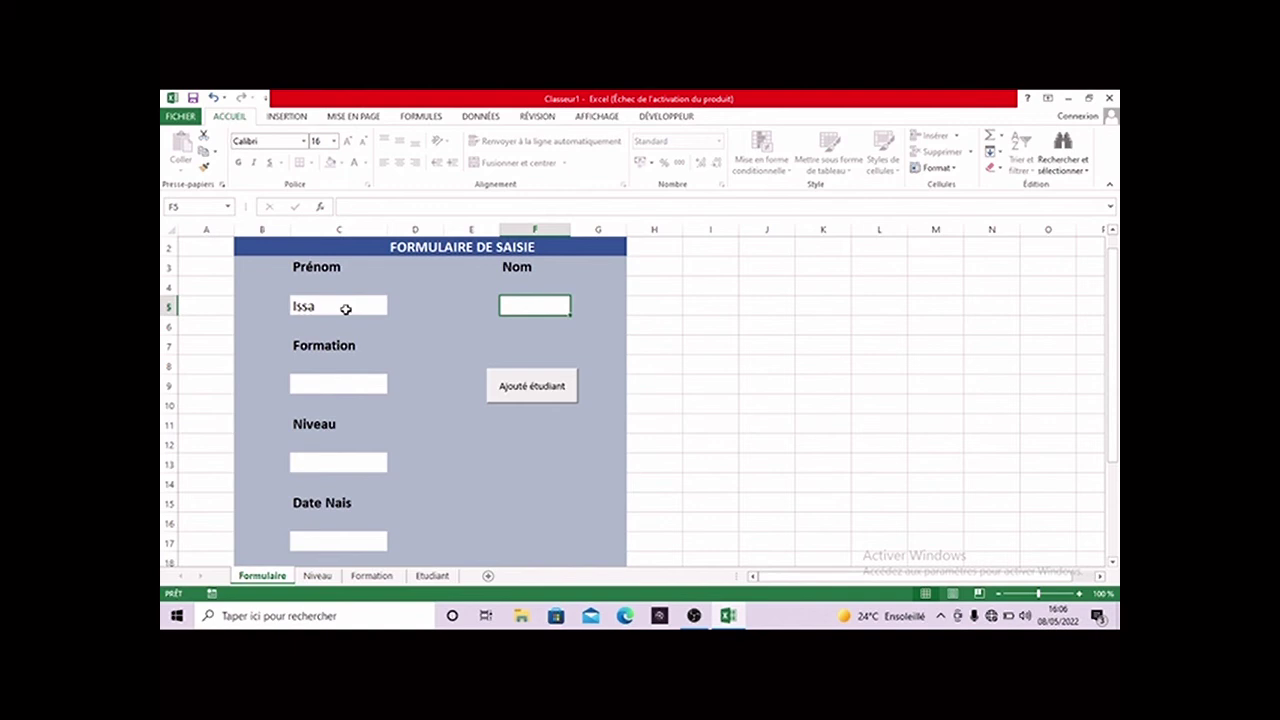
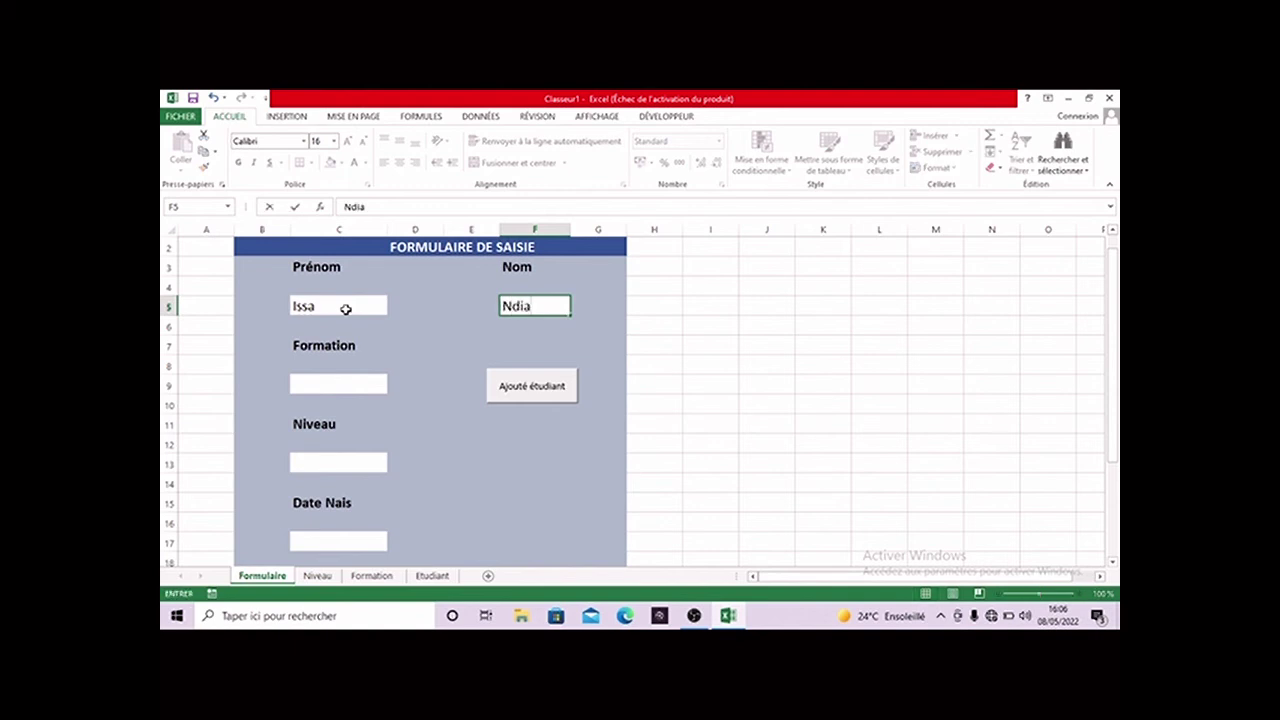
- Pick Finance for Formation and Licence 2 for Niveau, then try editing Date Nais, hitting the protection warning
left_click(312, 386)
left_click(395, 387)
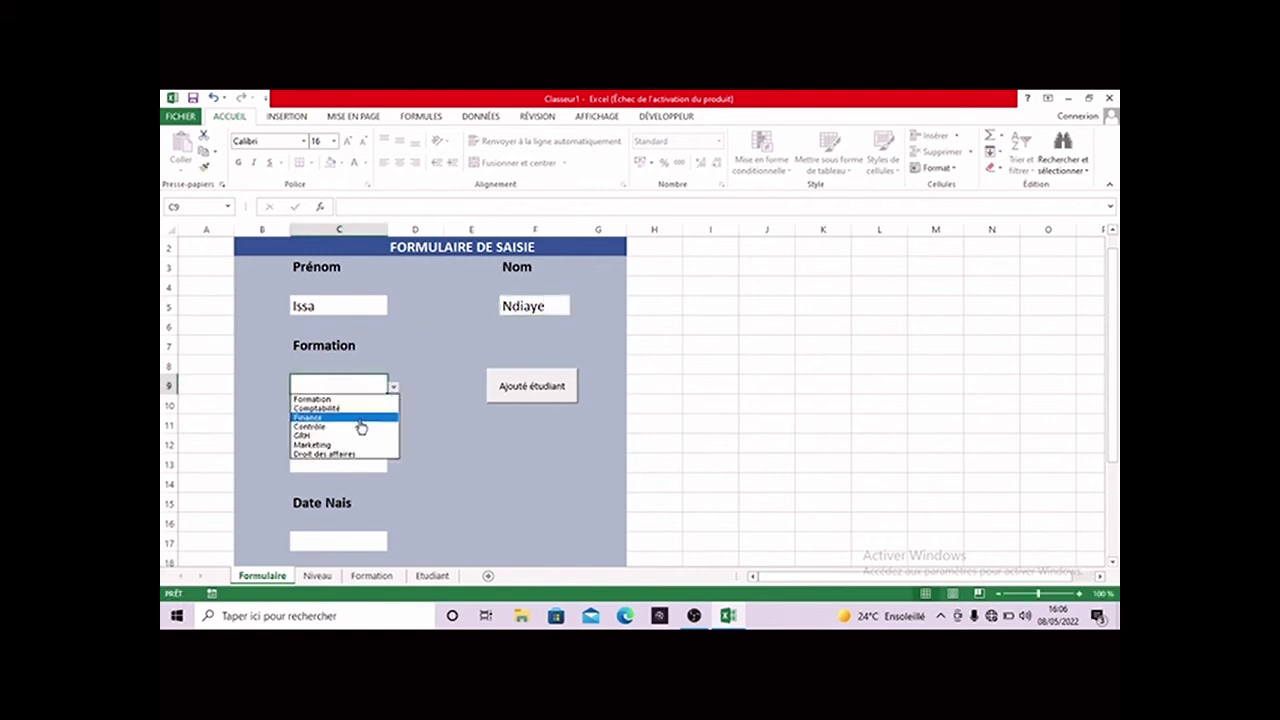
left_click(361, 425)
left_click(369, 463)
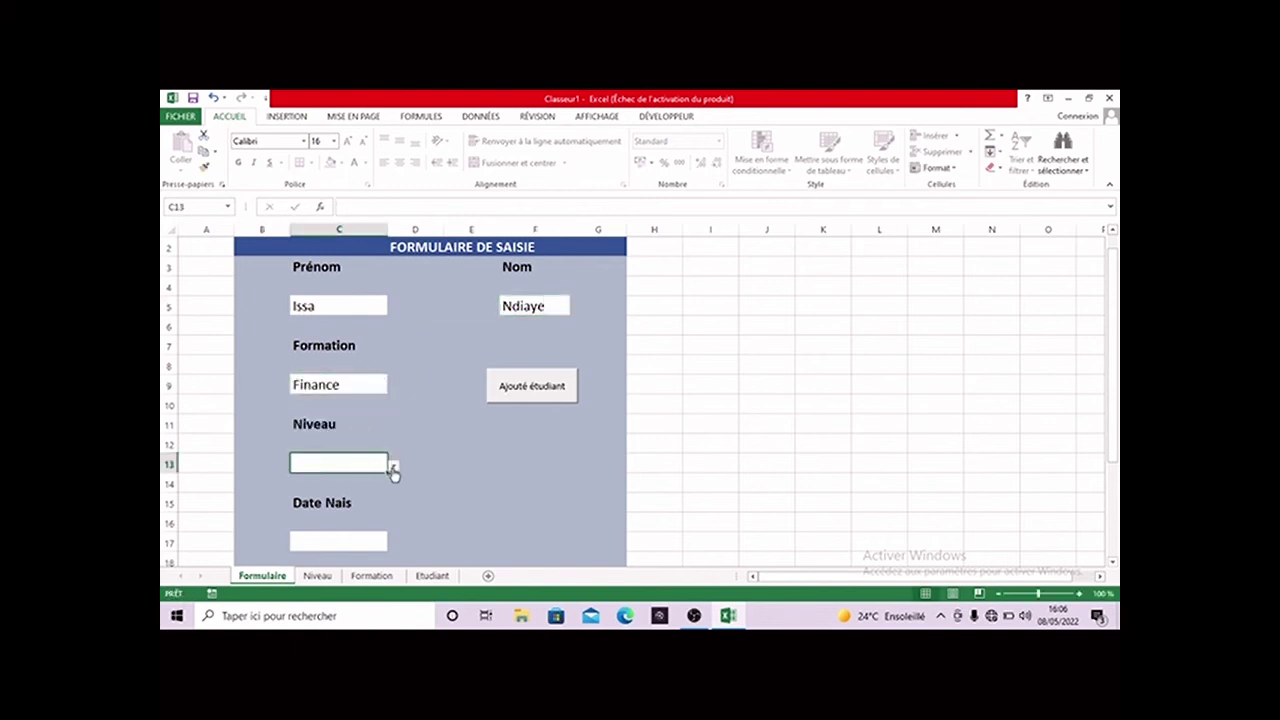
left_click(393, 466)
left_click(362, 506)
left_click(361, 541)
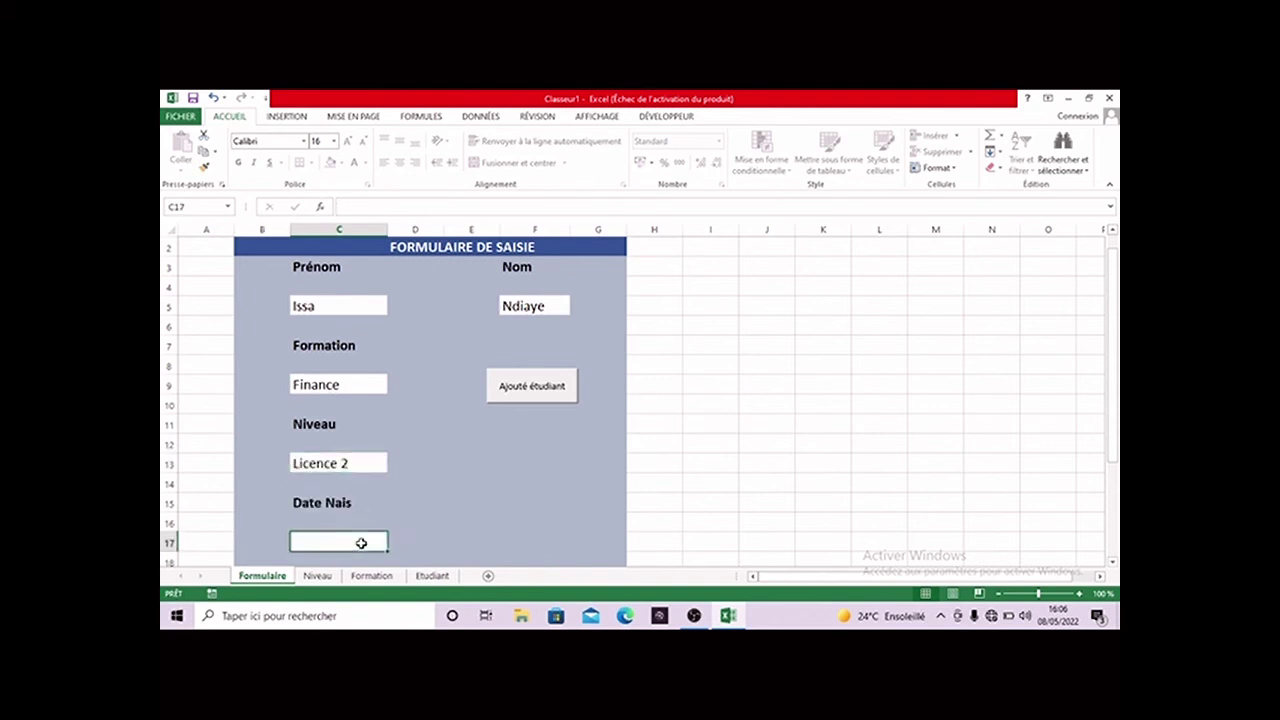
double_click(361, 543)
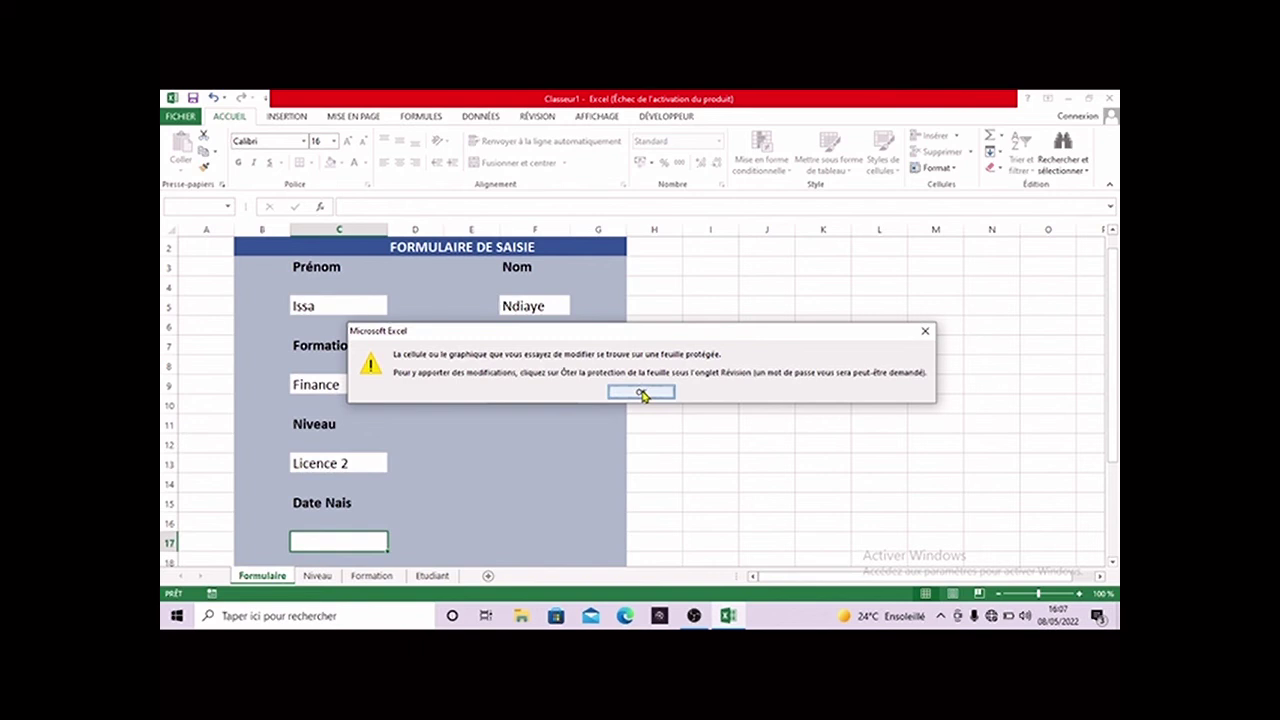
- Dismiss the warning and unprotect the Formulaire sheet by entering the sheet password
left_click(641, 393)
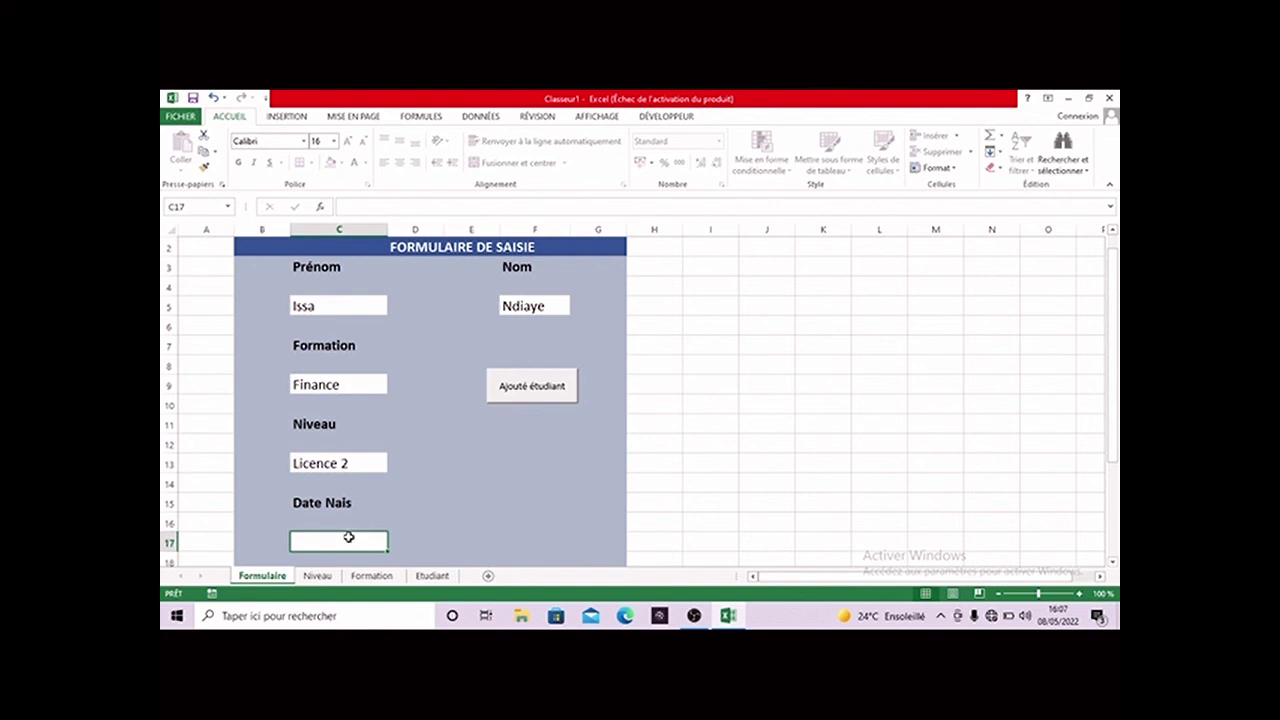
left_click(539, 118)
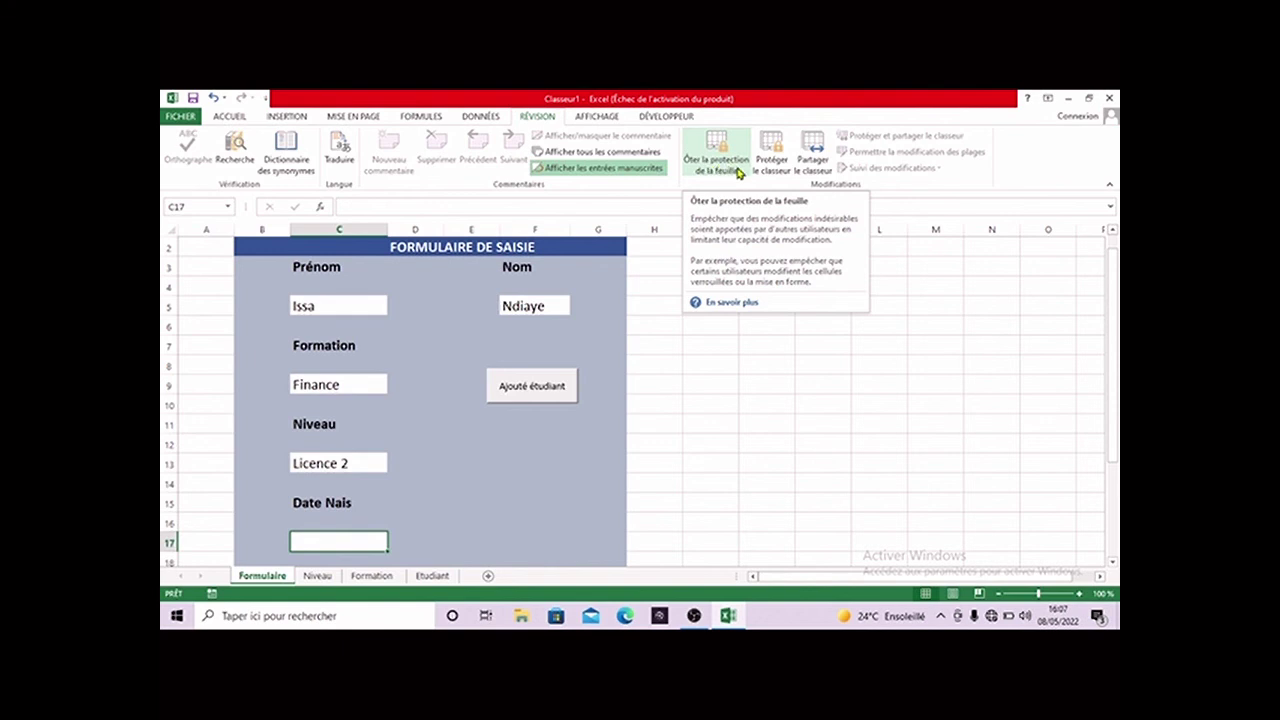
left_click(738, 172)
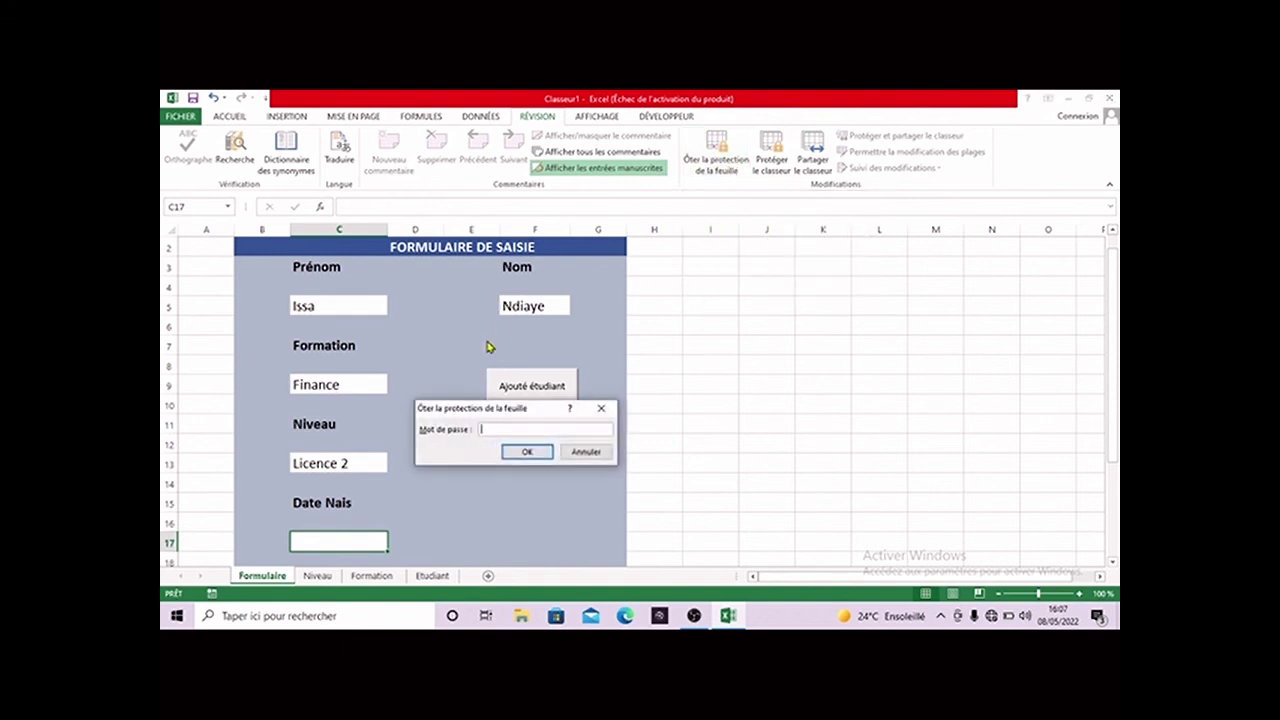
type("123456789")
left_click(537, 451)
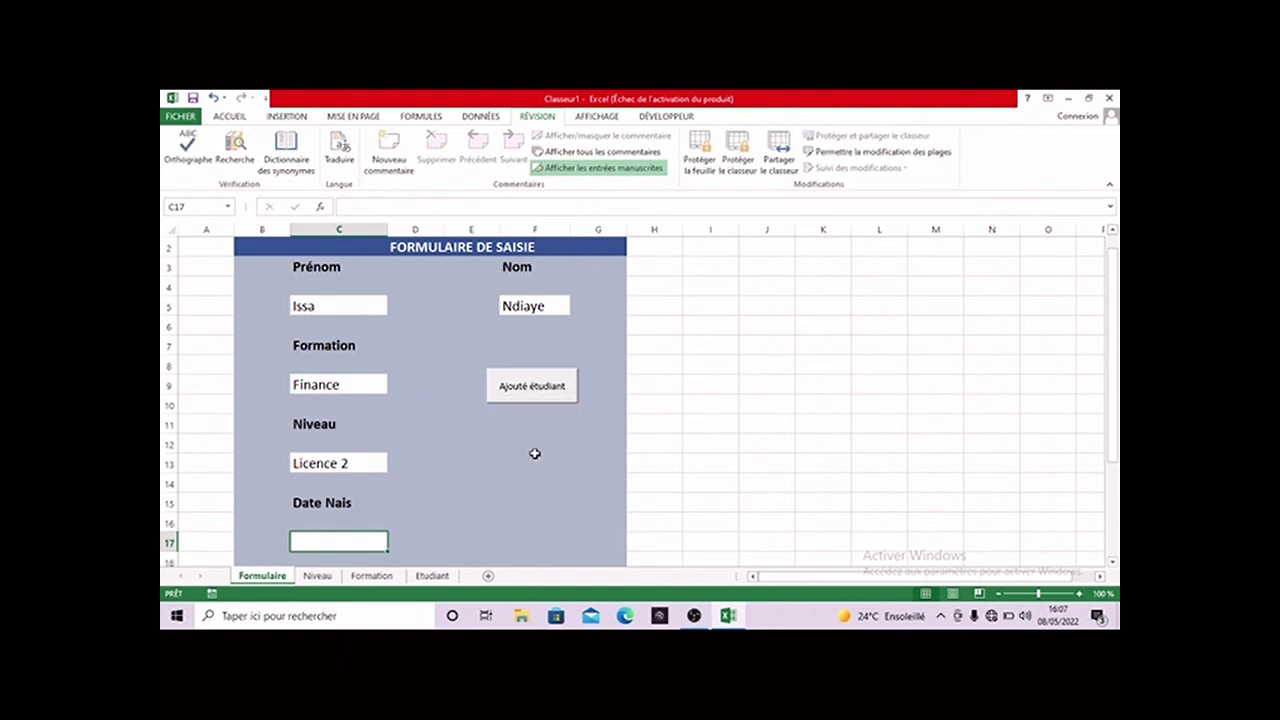
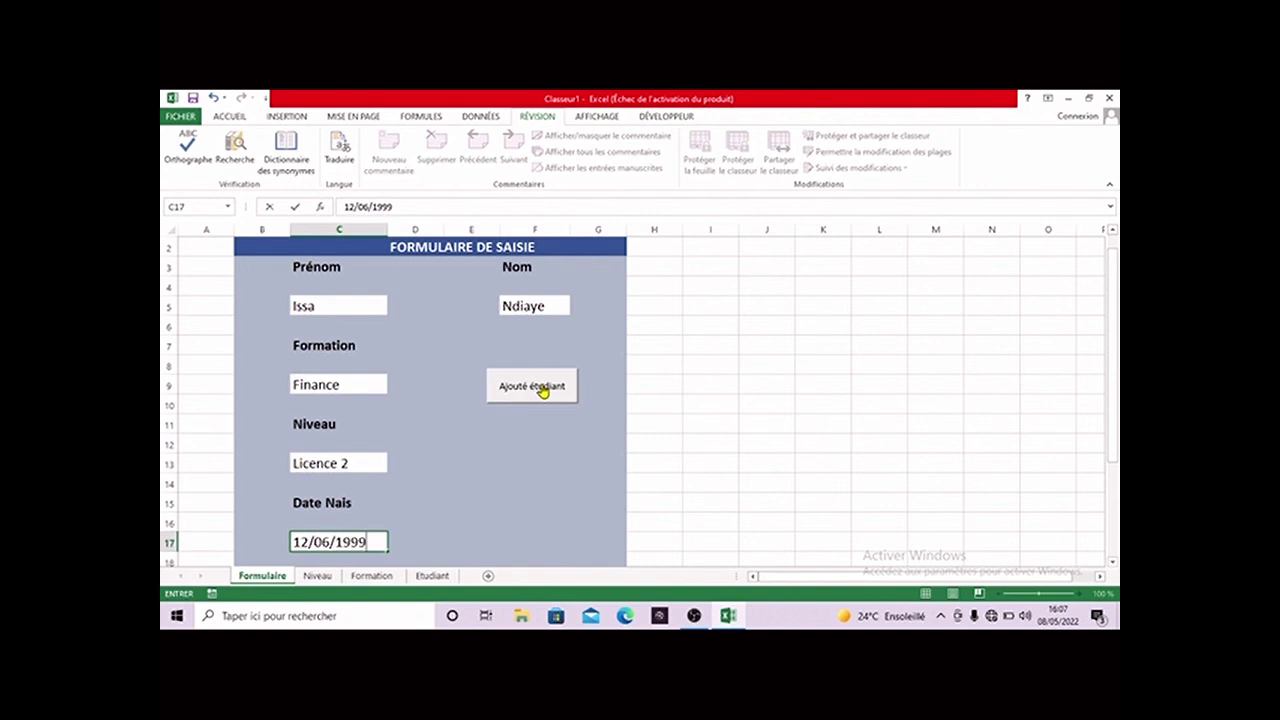
left_click(541, 390)
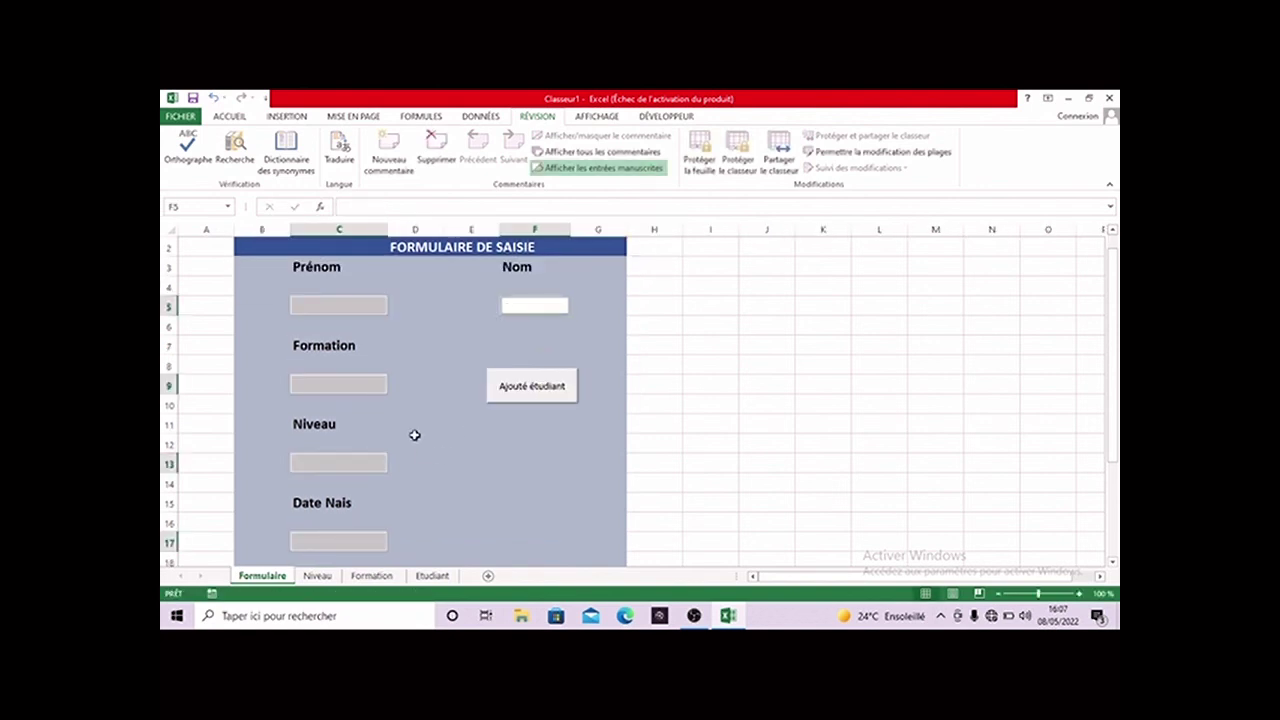
left_click(478, 358)
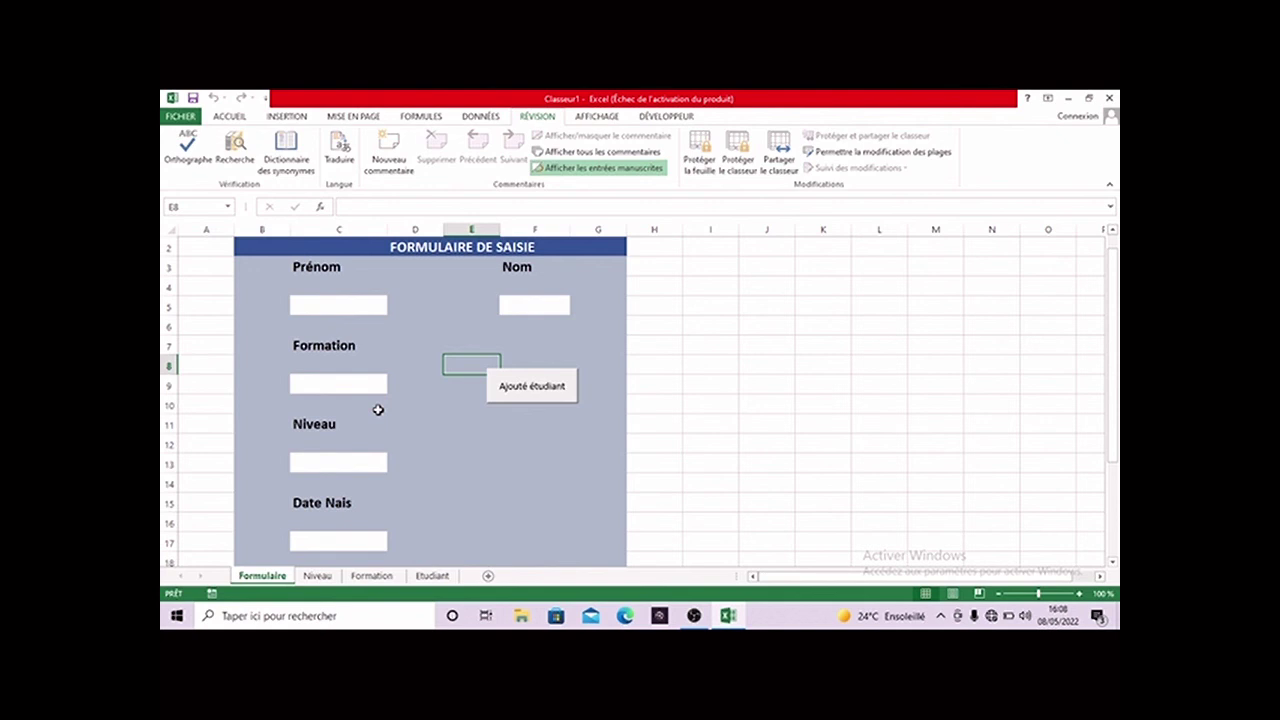
- Check the Formation and Niveau dropdowns on the cleared form, closing each without choosing
left_click(379, 388)
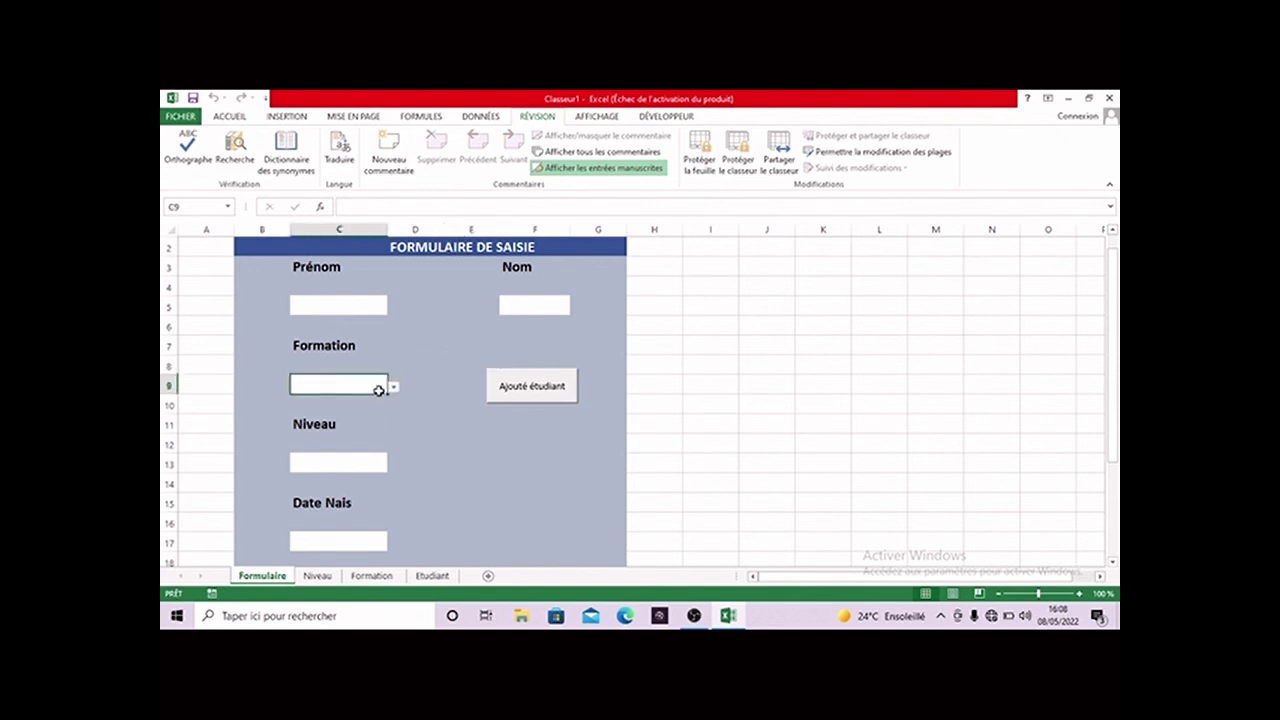
left_click(394, 389)
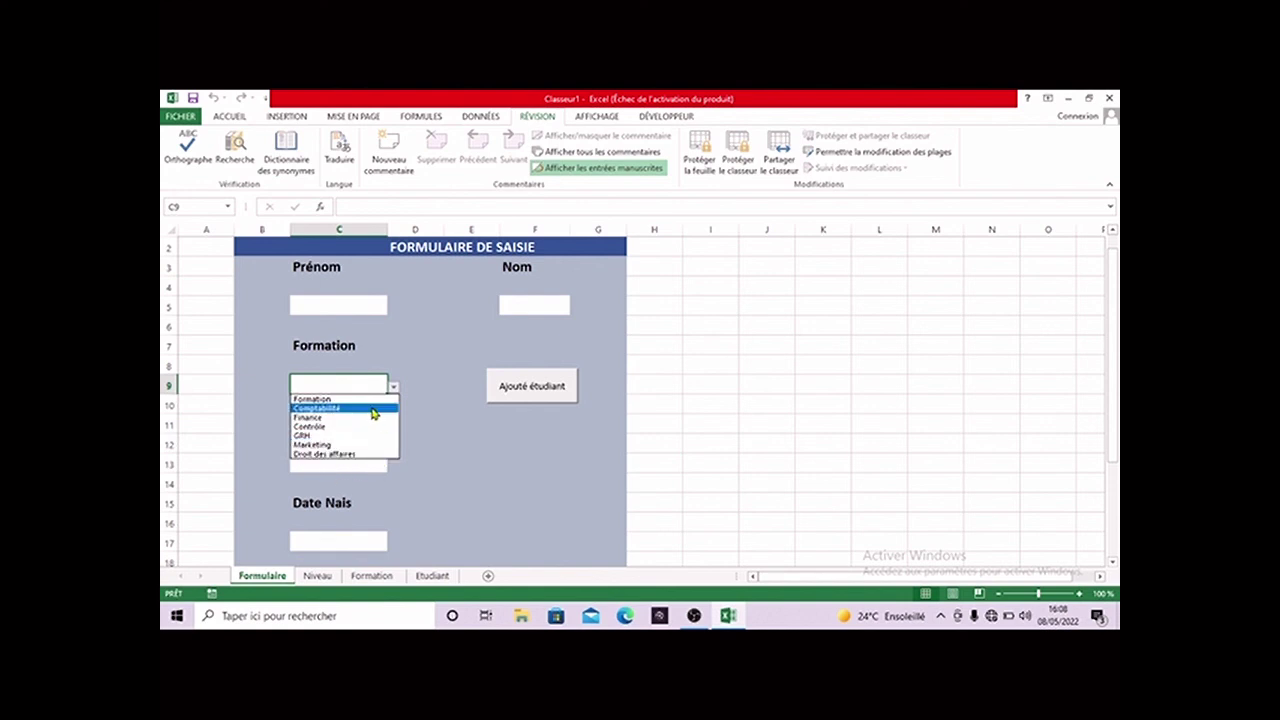
left_click(371, 468)
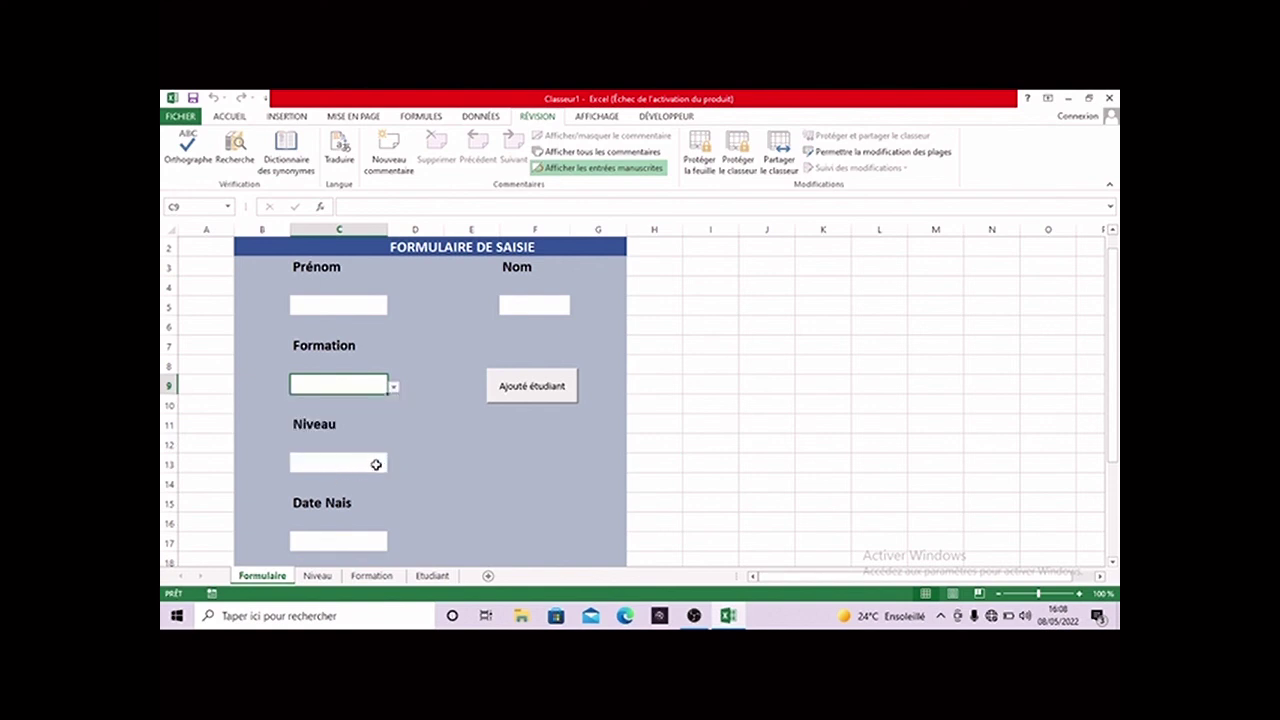
left_click(372, 463)
left_click(394, 467)
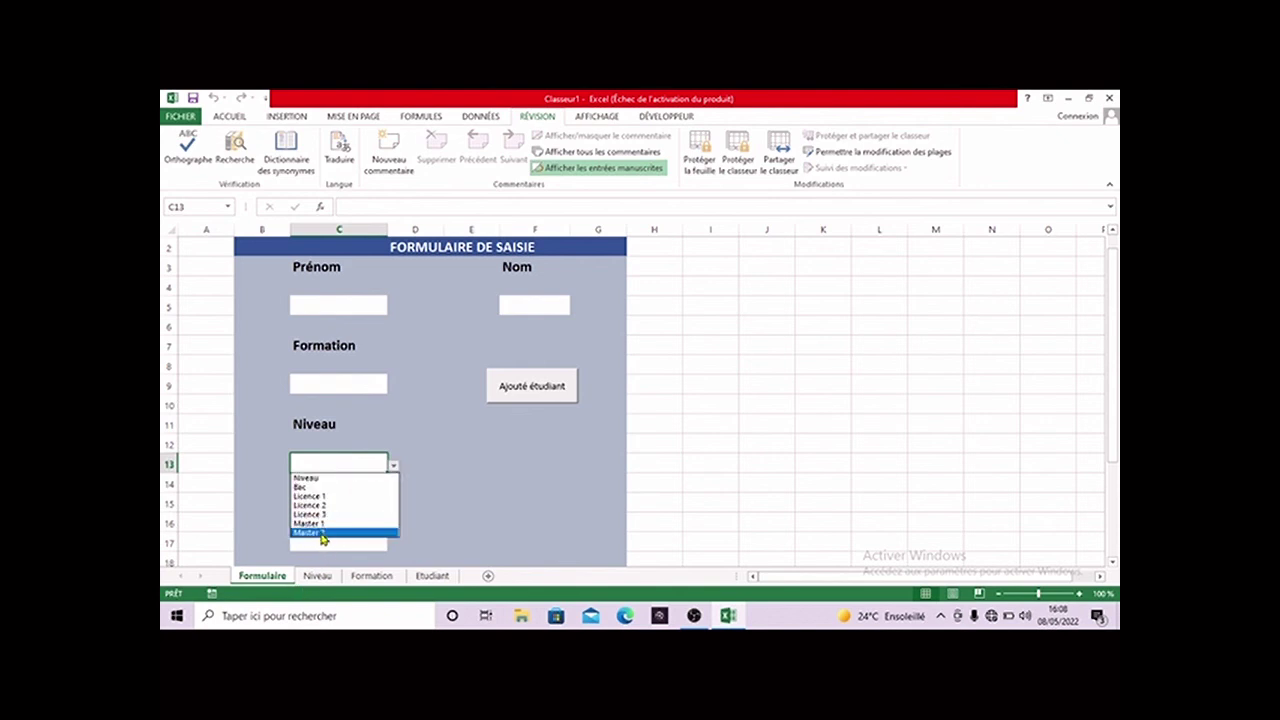
key("Escape")
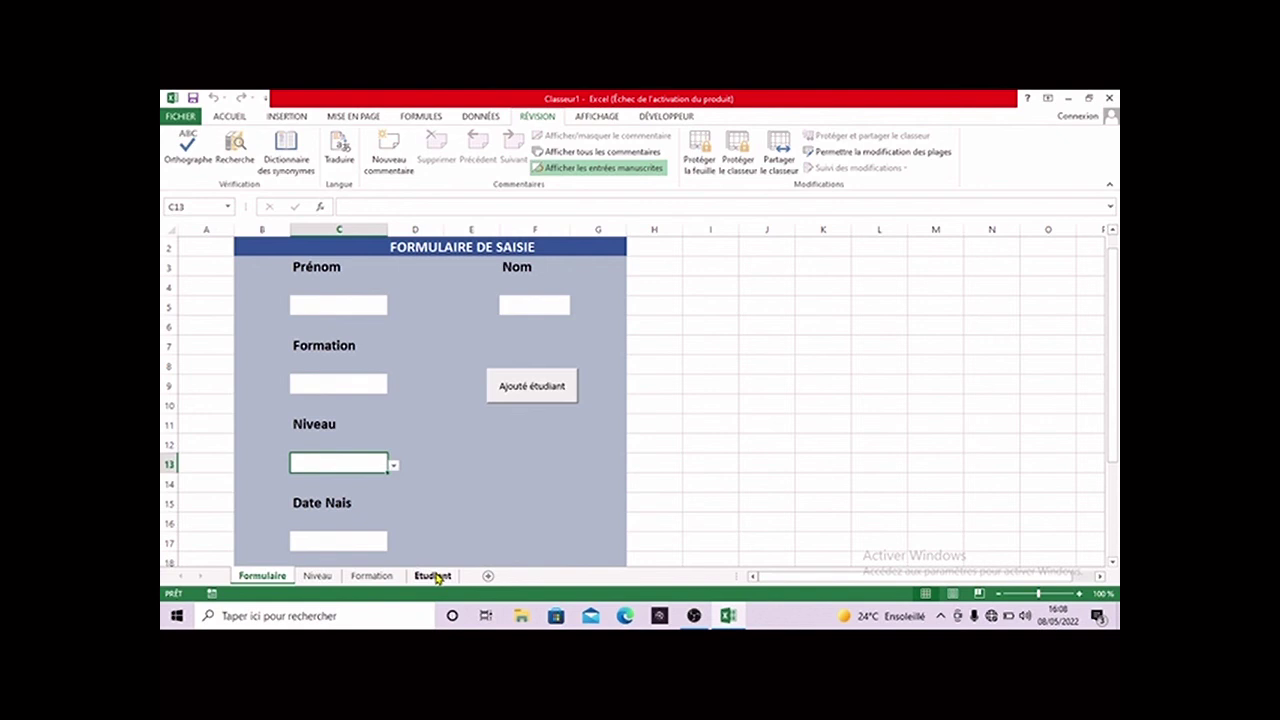
- Apply Toutes les bordures to rows B3:F4 of the Etudiant sheet, then return to Formulaire
left_click(435, 576)
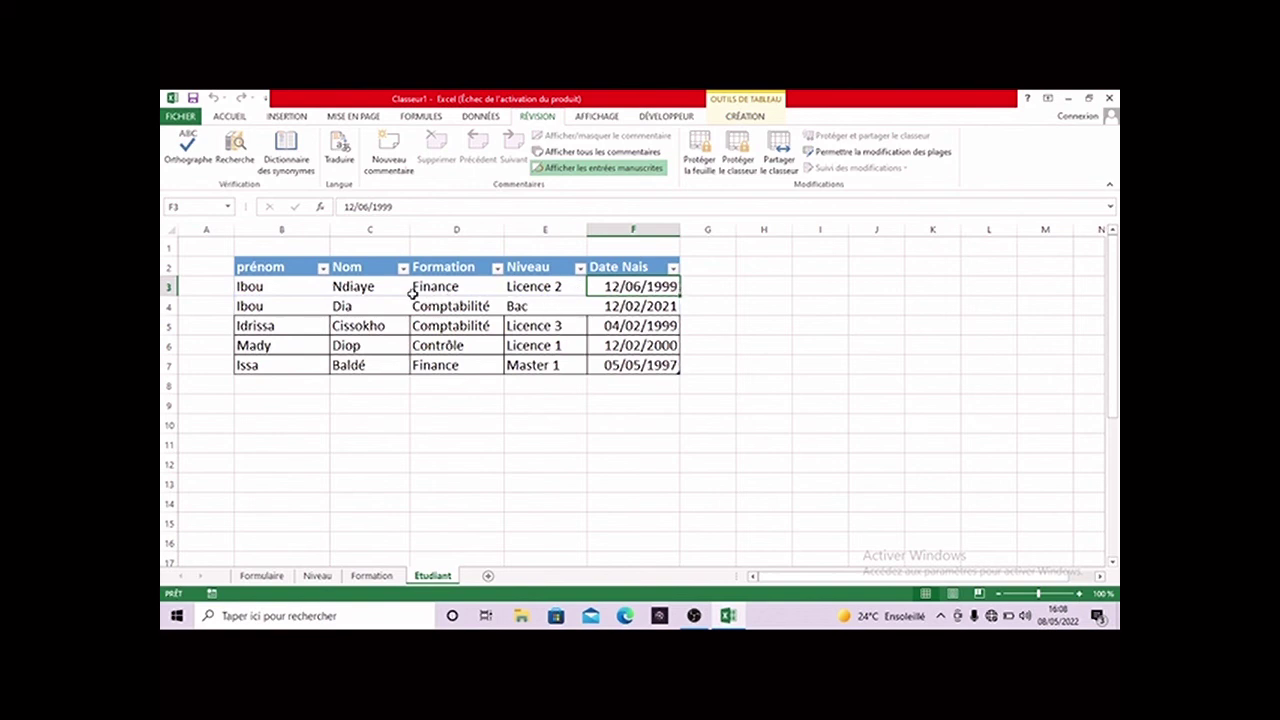
left_click(275, 295)
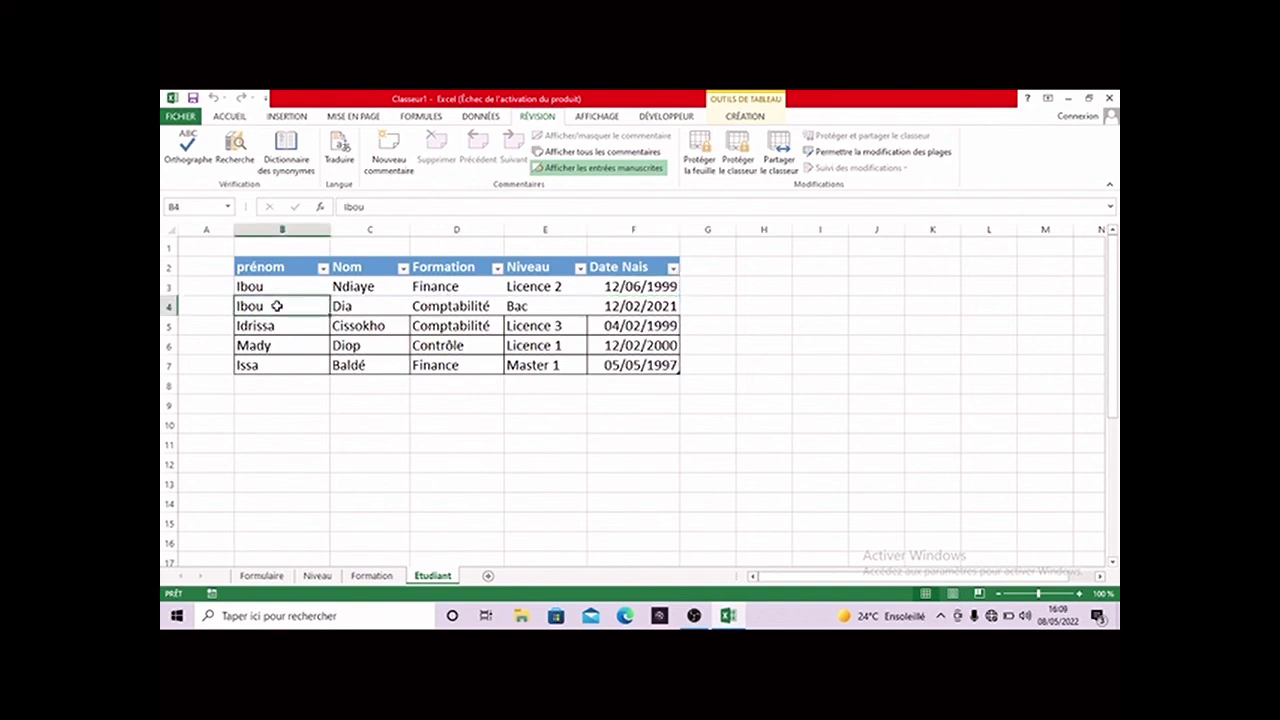
left_click_drag(252, 288, 674, 310)
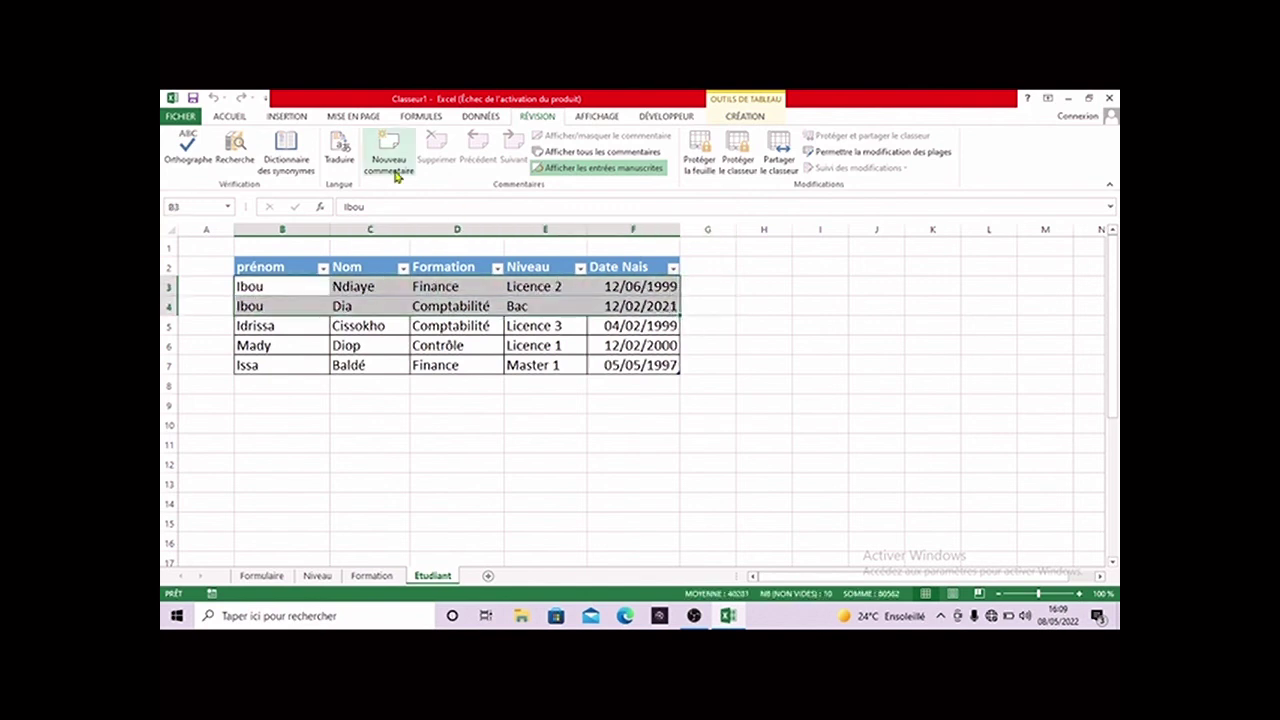
left_click(229, 117)
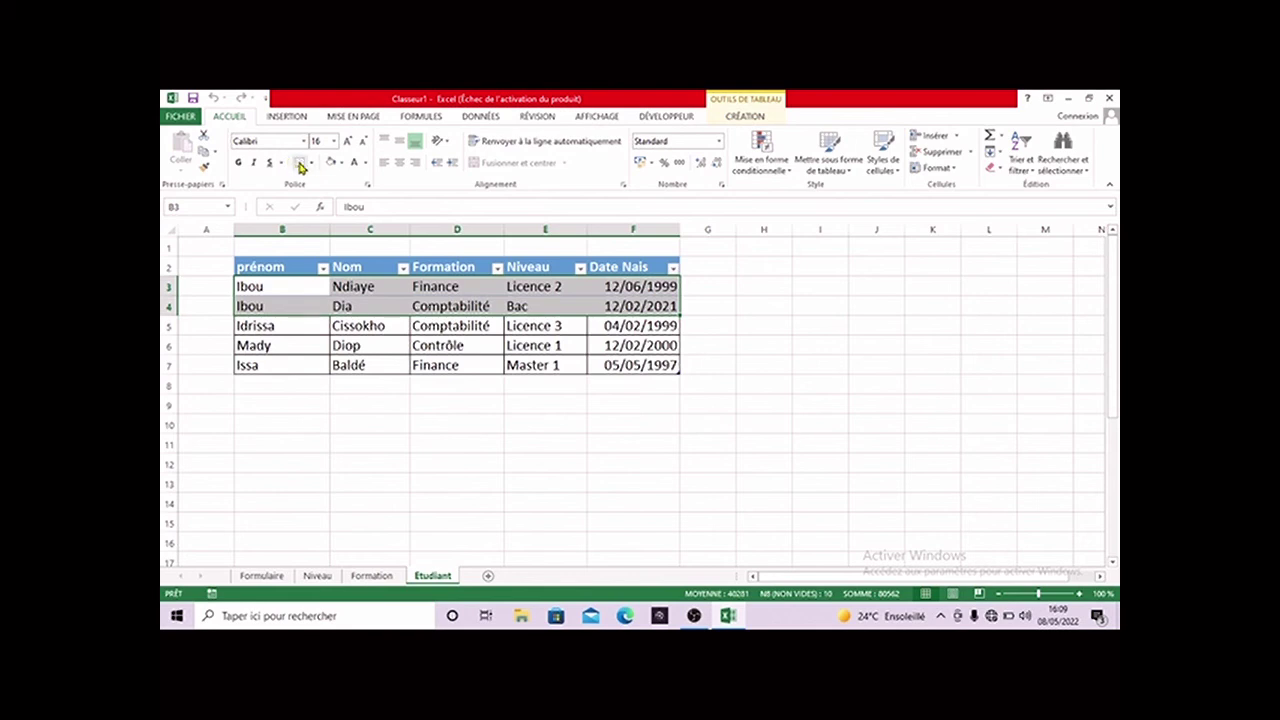
left_click(311, 162)
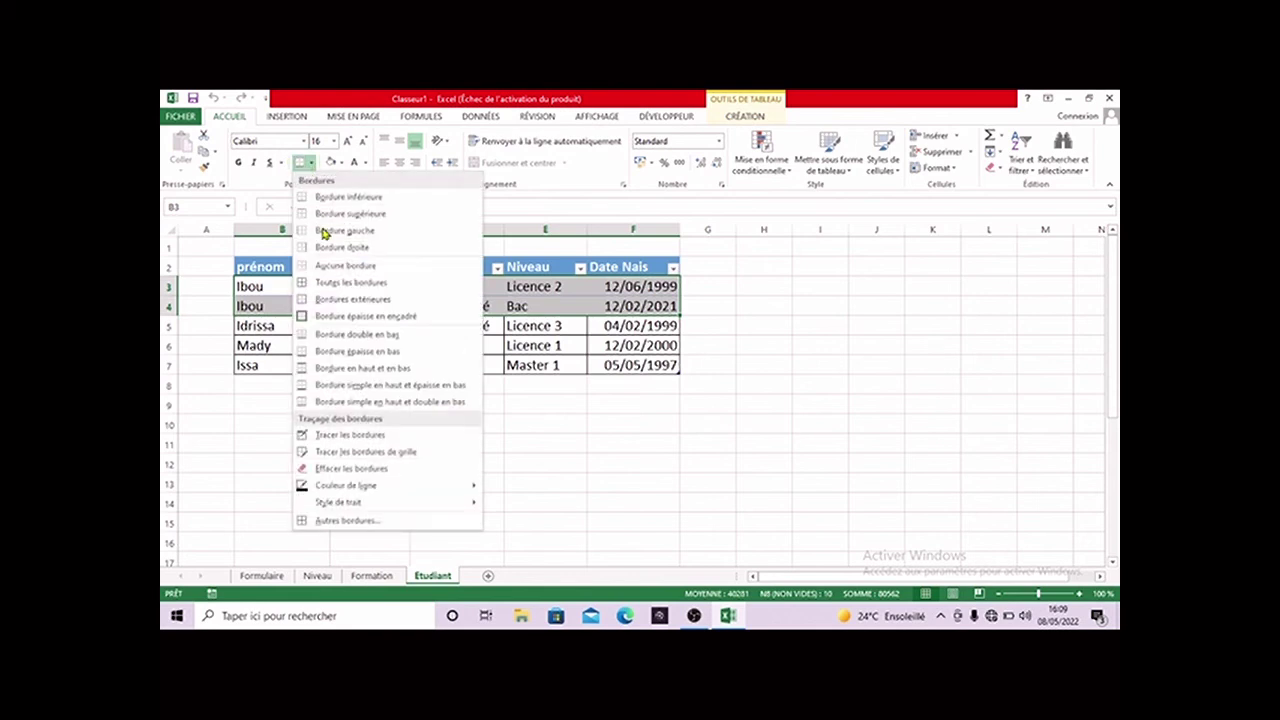
left_click(333, 283)
left_click(706, 366)
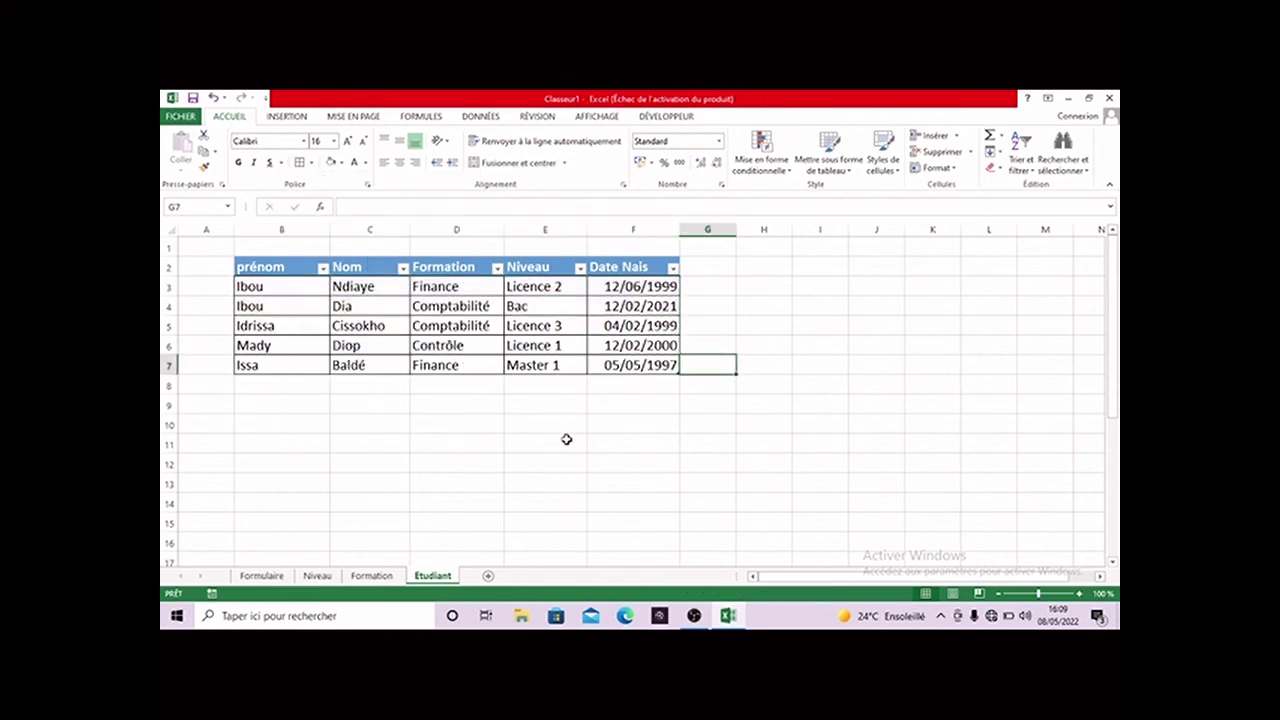
left_click(272, 577)
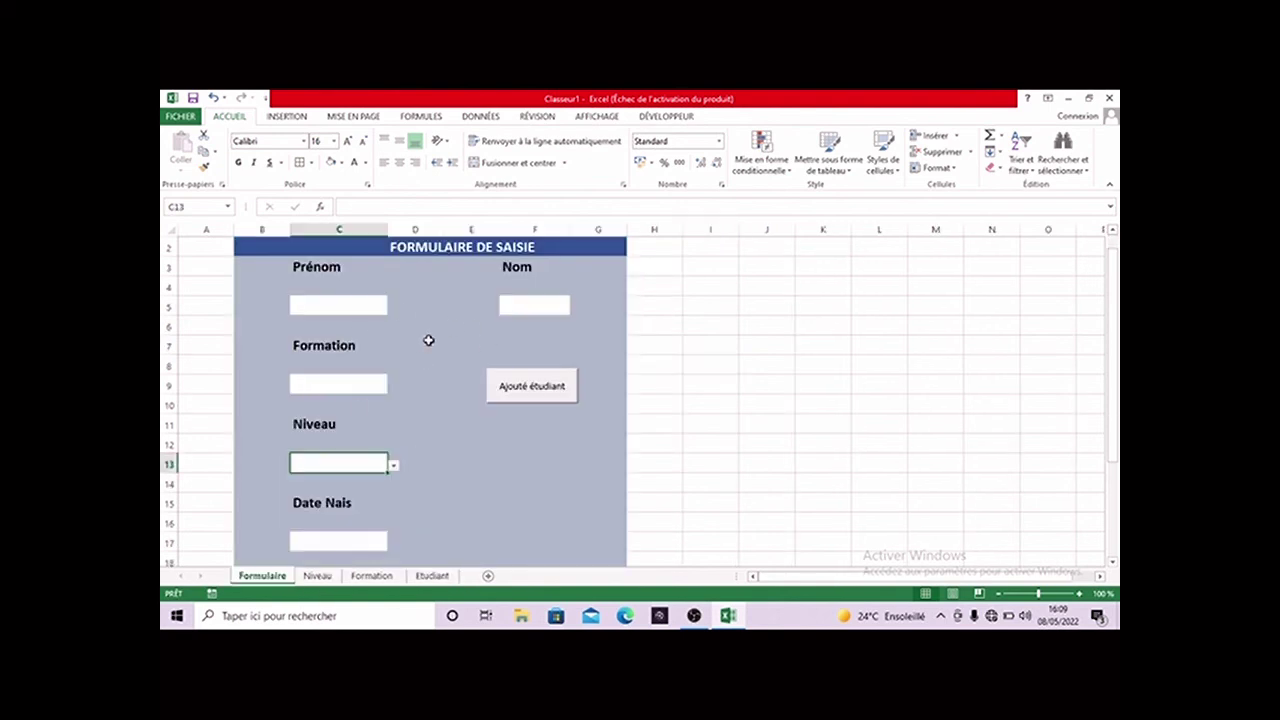